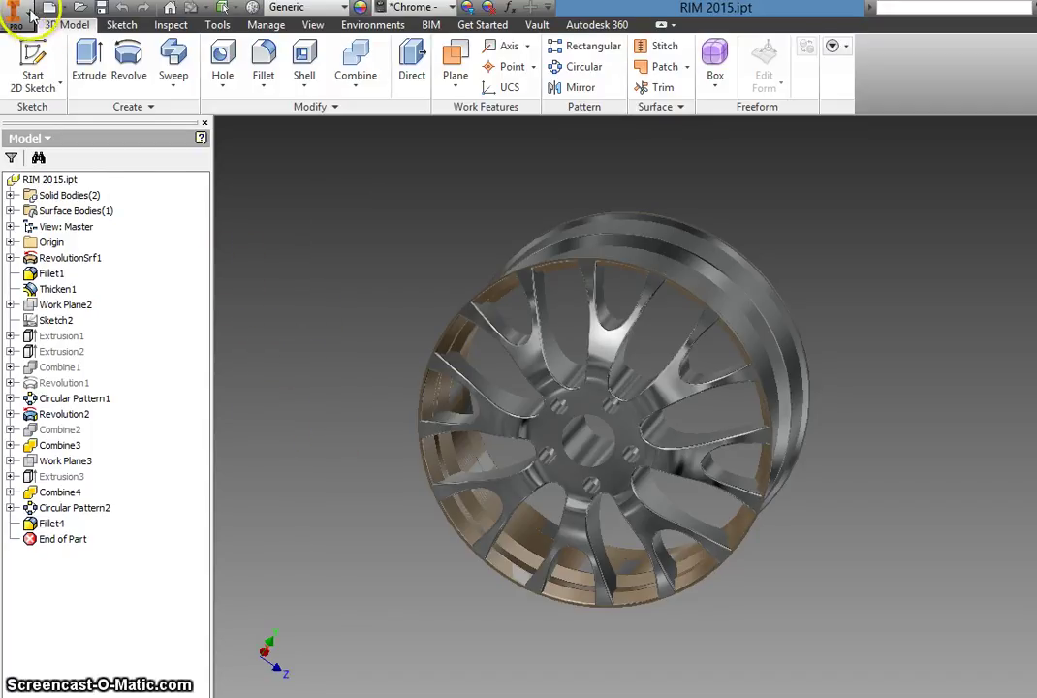
- Create a new metric part from the Standard (mm).ipt template
click(15, 13)
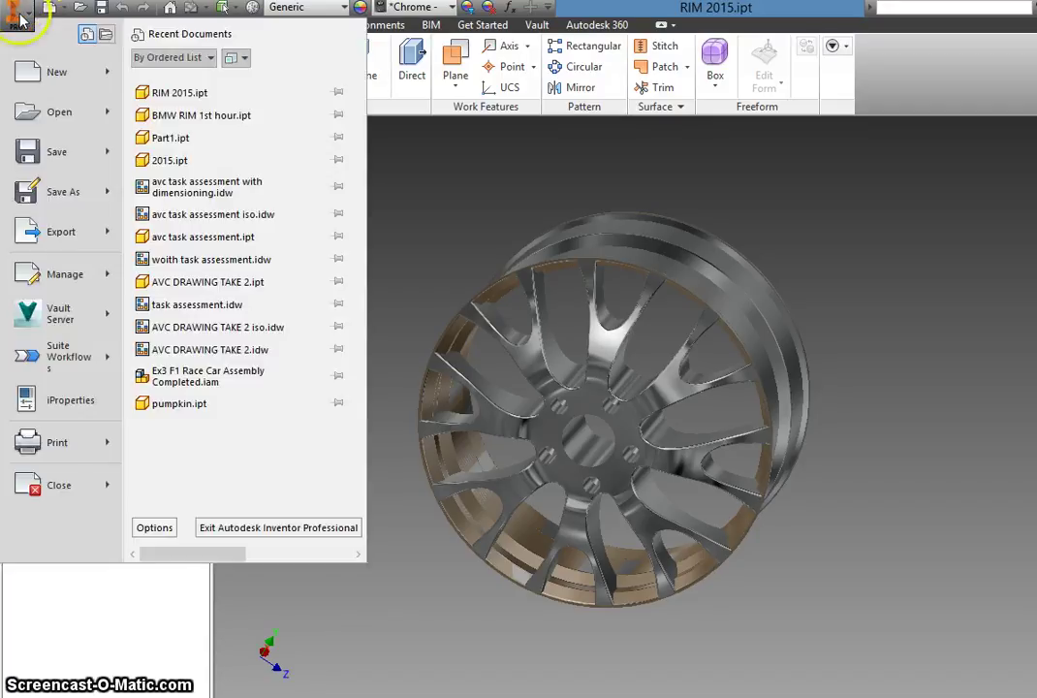
click(70, 76)
click(70, 76)
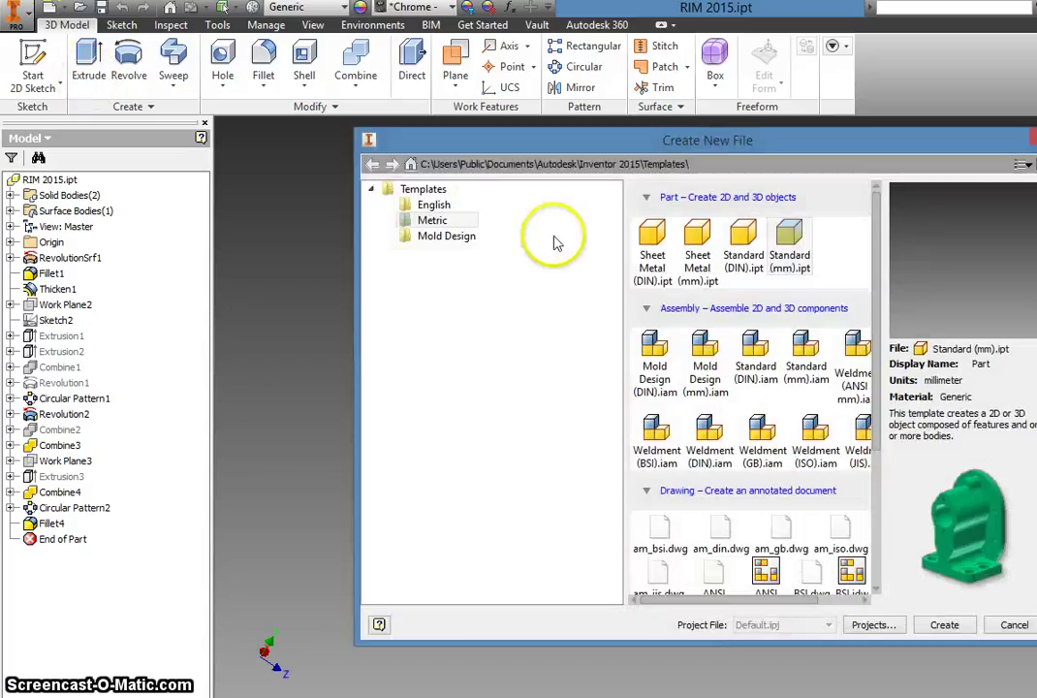
double_click(805, 254)
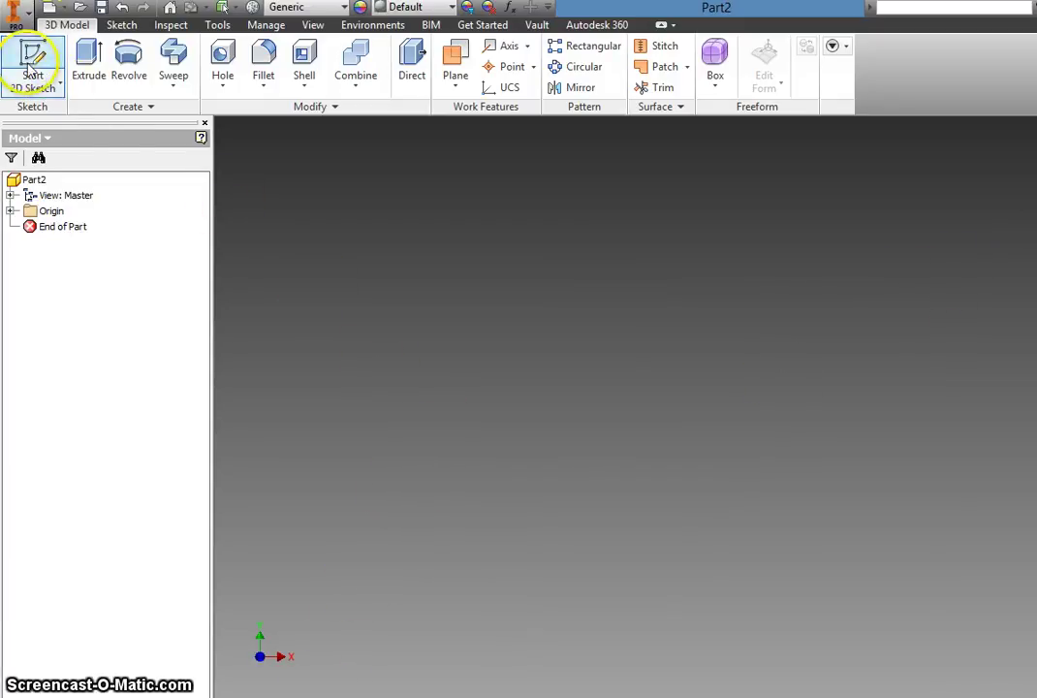
- Start a 2D sketch on the XY plane
click(30, 56)
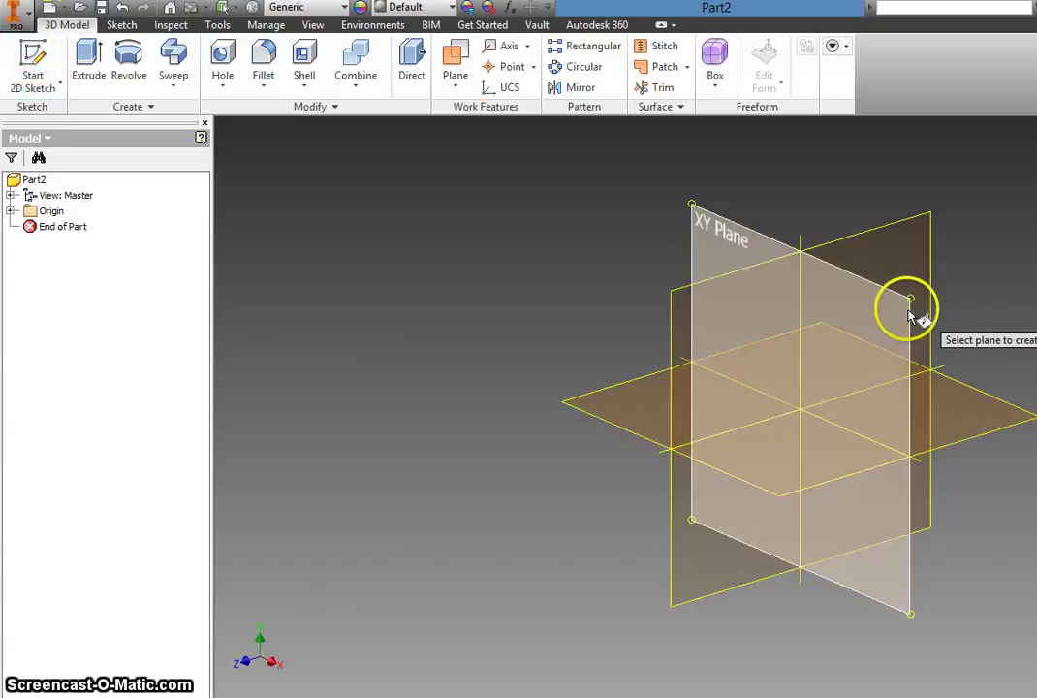
click(912, 315)
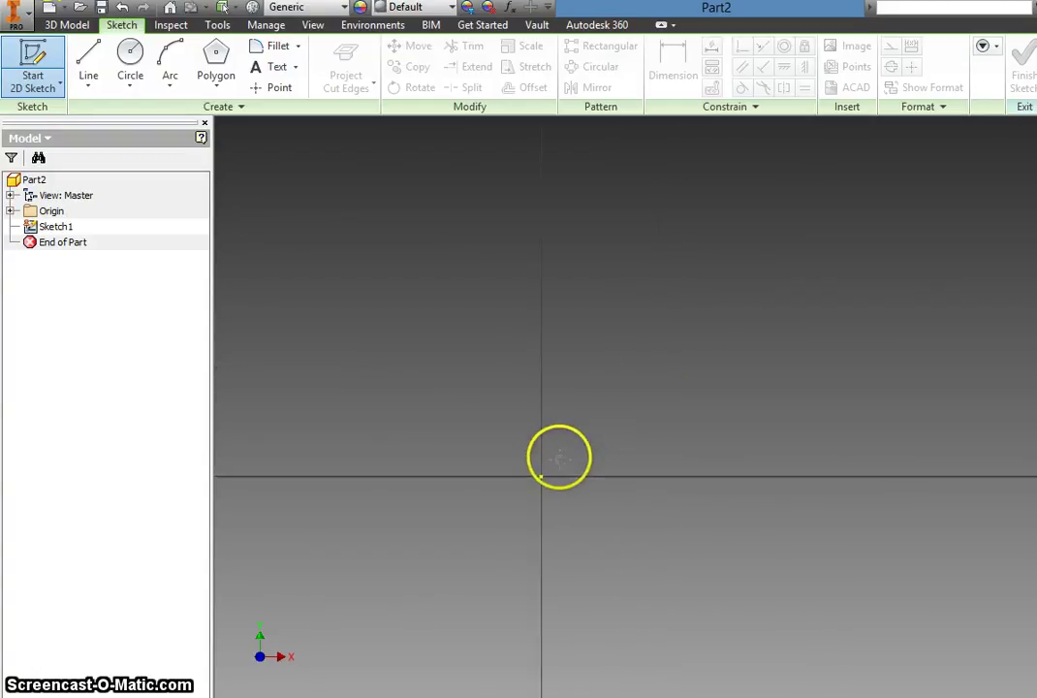
key(alt+Tab)
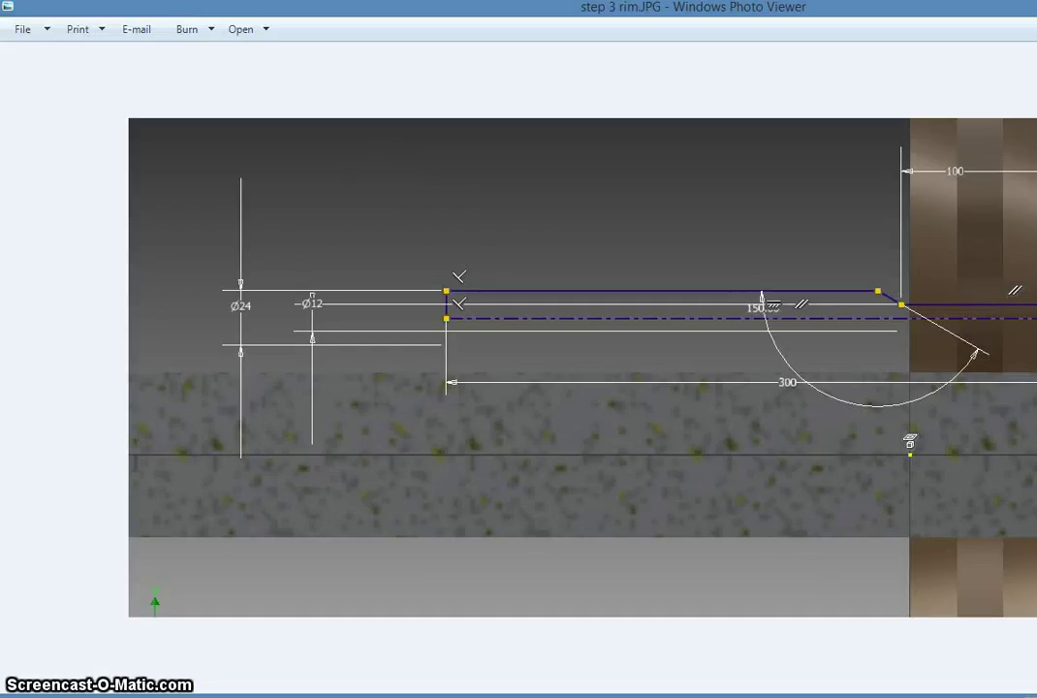
key(alt+Tab)
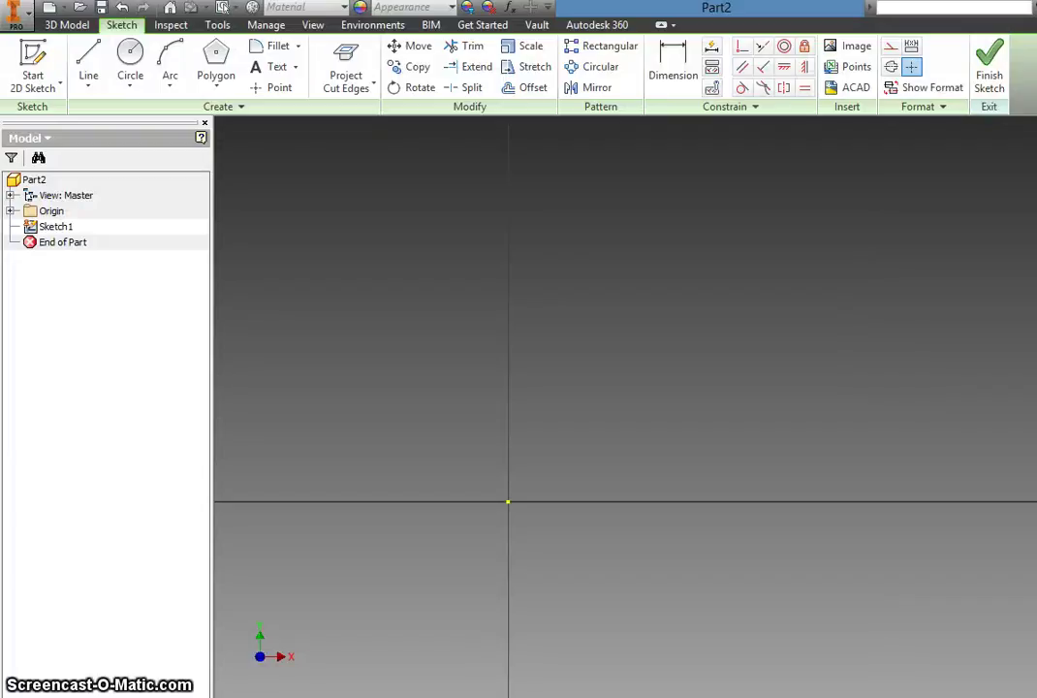
- Open rim start.JPG from the Engineering 2 folder in Photo Viewer
click(284, 676)
double_click(545, 243)
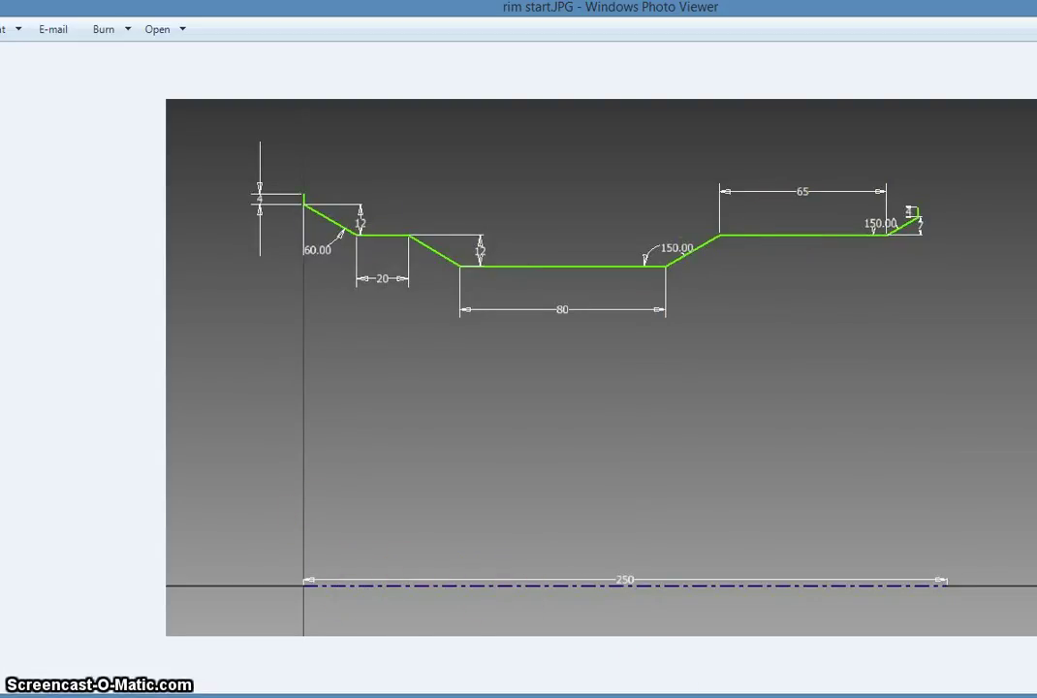
mouse_move(692, 694)
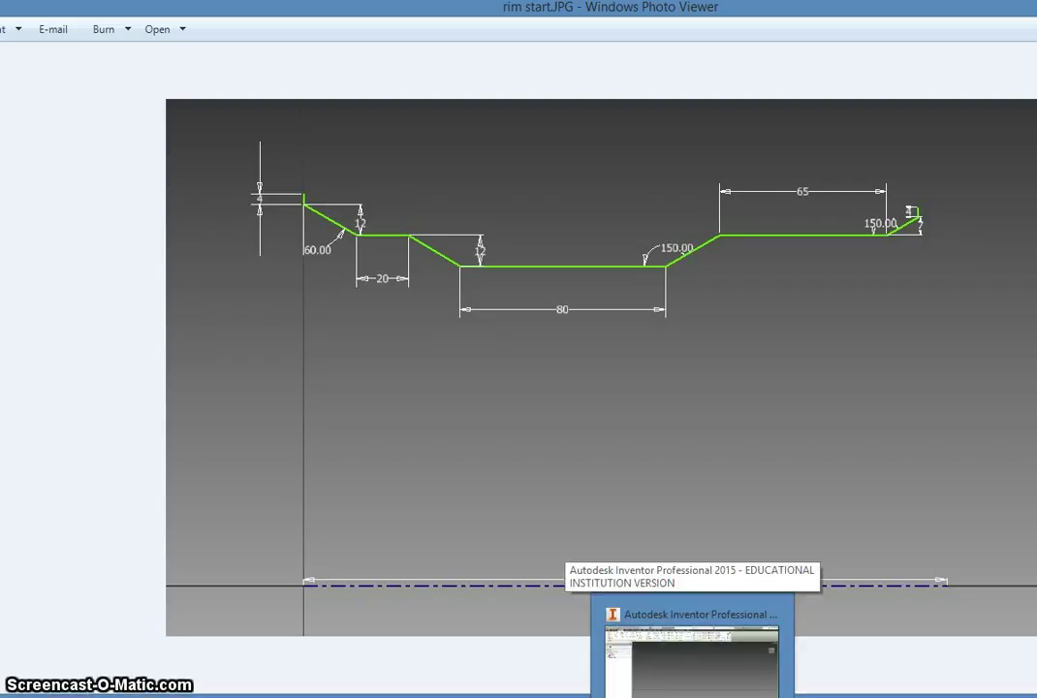
- Draw a 250 mm horizontal line starting at the sketch origin
click(693, 649)
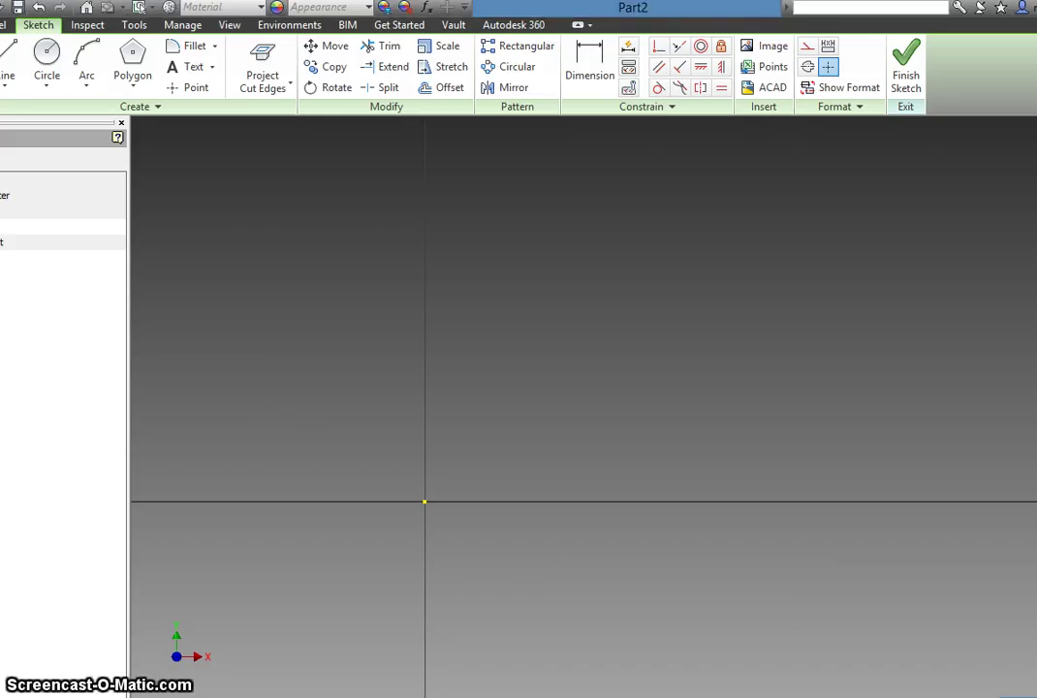
click(10, 60)
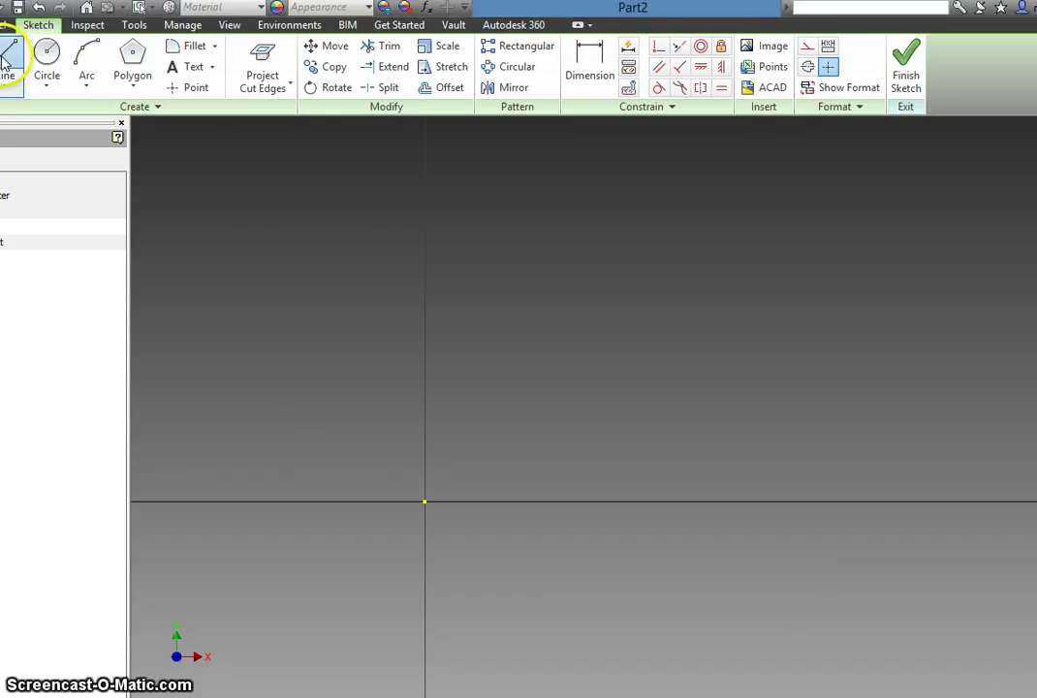
click(426, 499)
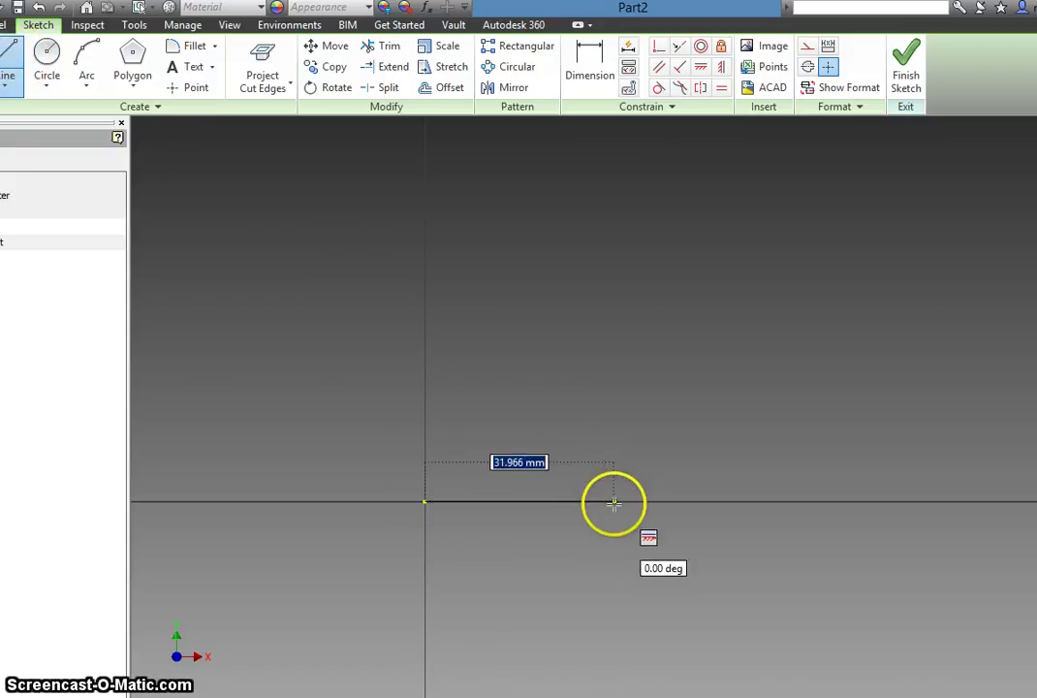
text(250)
key(Return)
key(Escape)
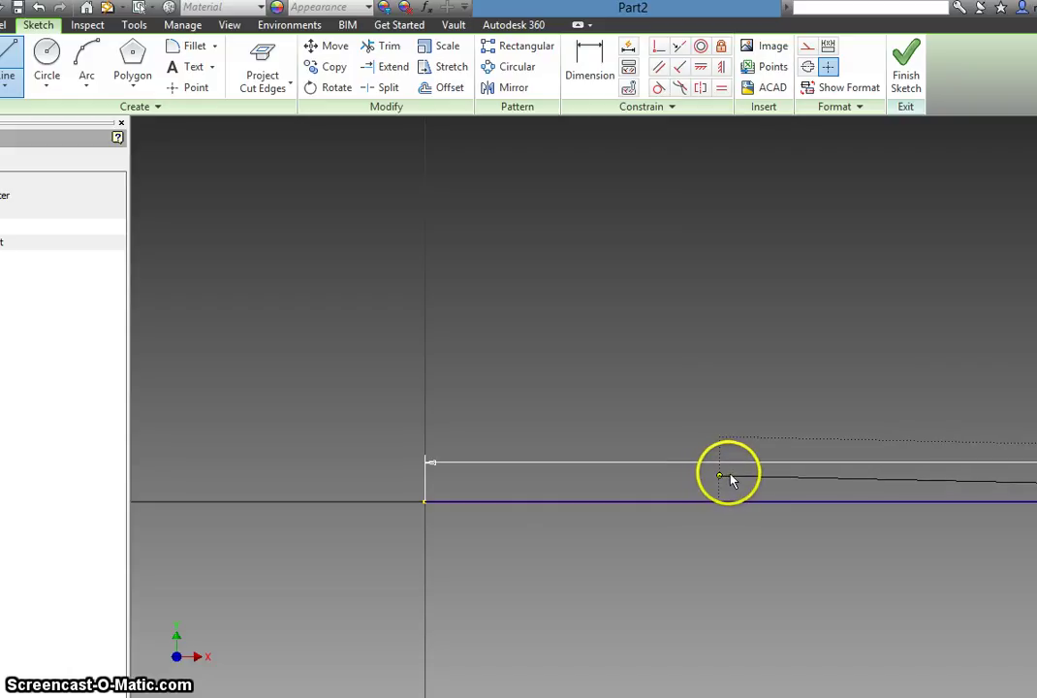
scroll(729, 479, down, 3)
middle_drag(787, 411, 531, 394)
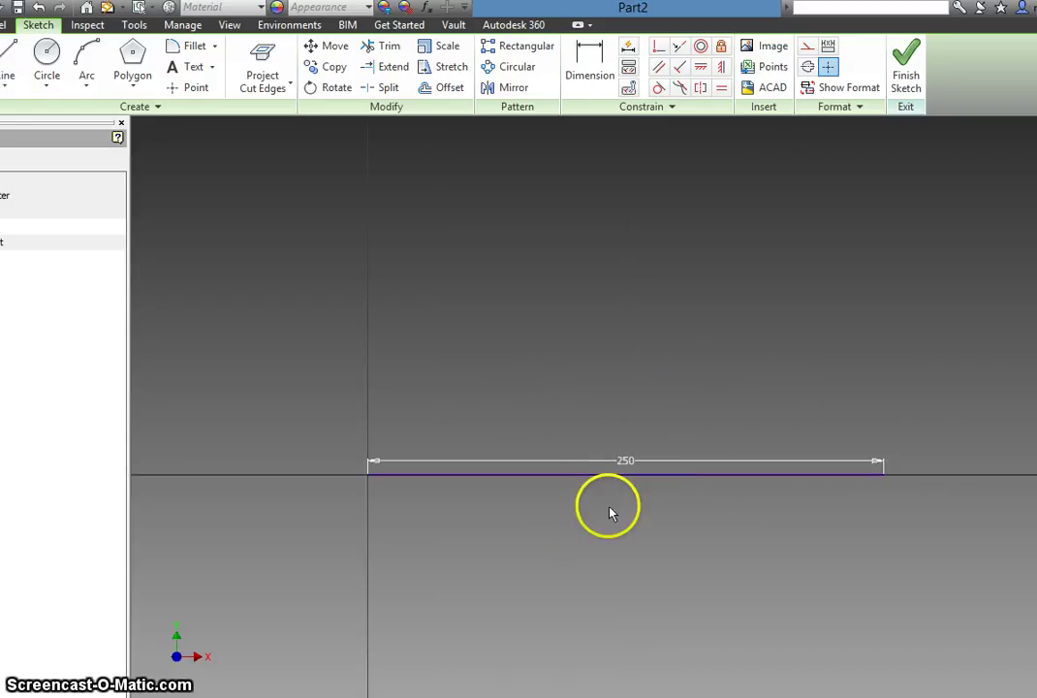
- Convert the 250 mm line into a centerline
key(ctrl+a)
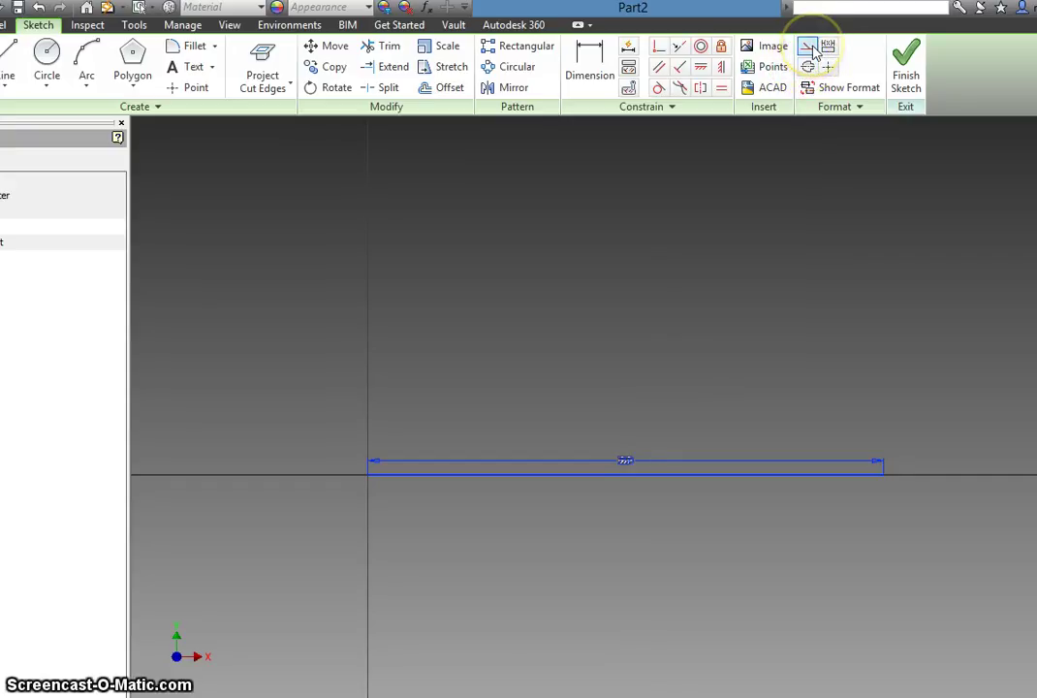
click(813, 59)
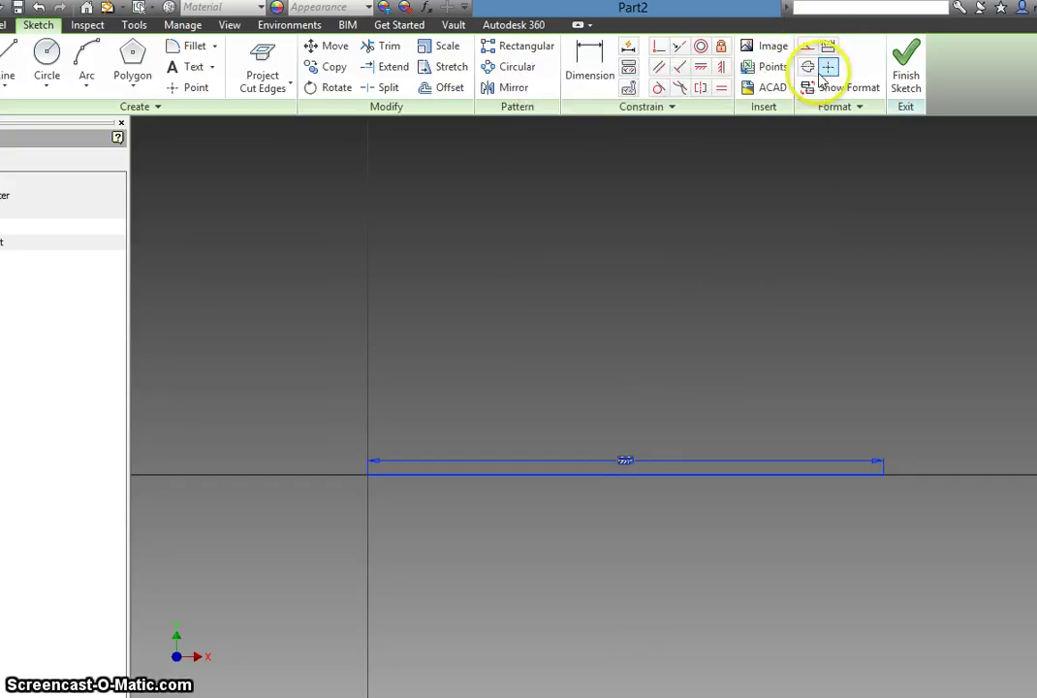
click(810, 72)
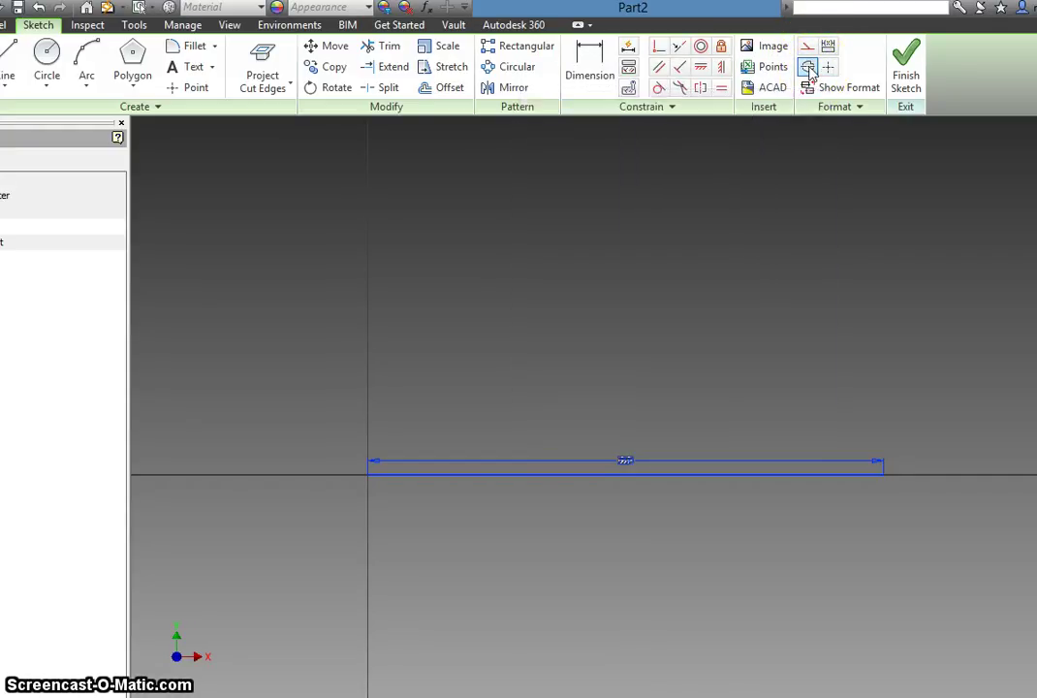
click(582, 504)
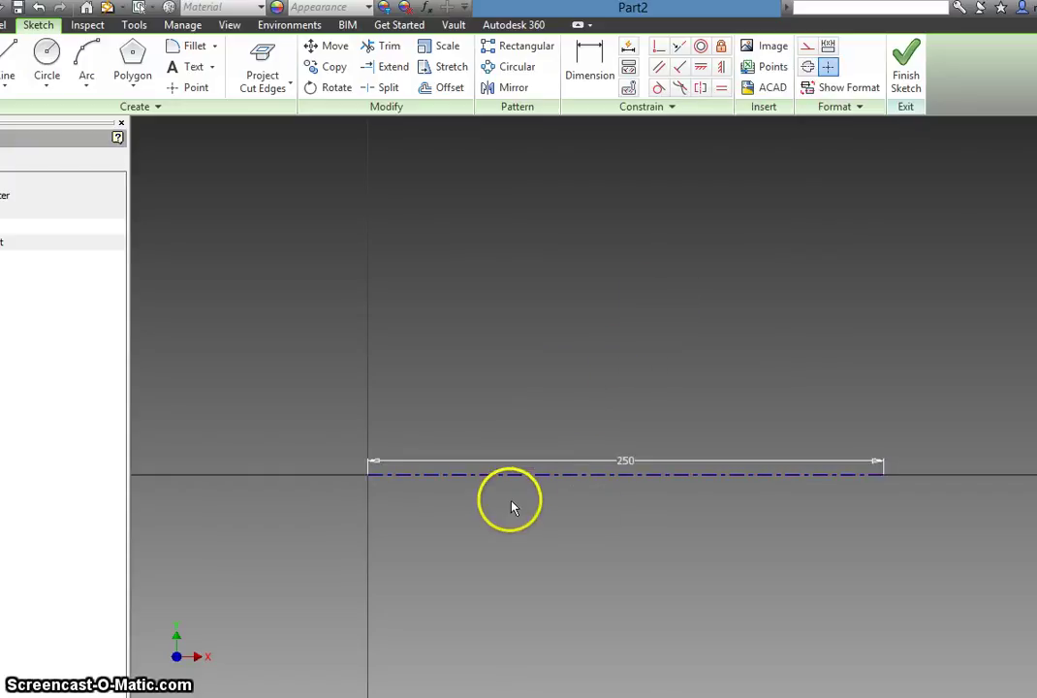
middle_drag(471, 562, 474, 570)
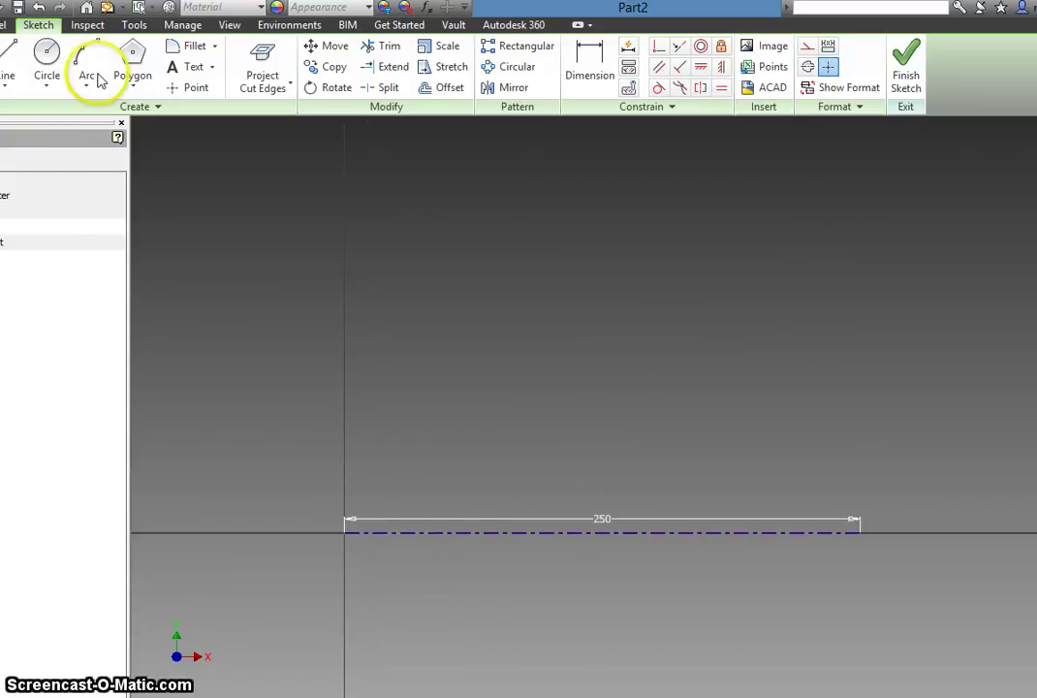
- Draw a 4 mm vertical step on the Y axis followed by a short slant
click(13, 54)
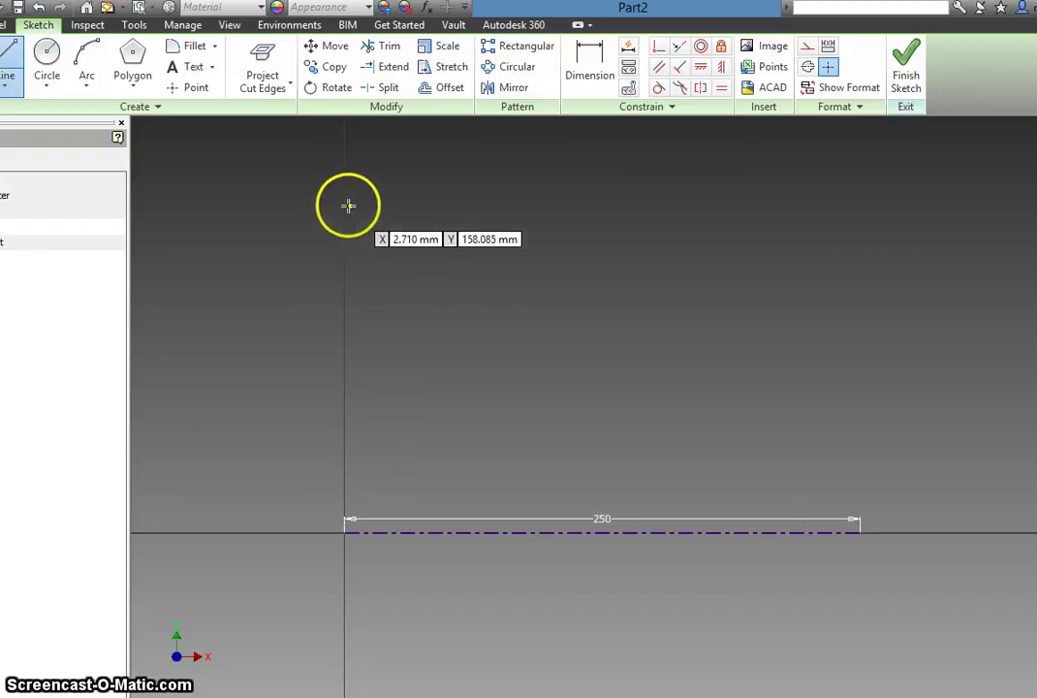
click(339, 233)
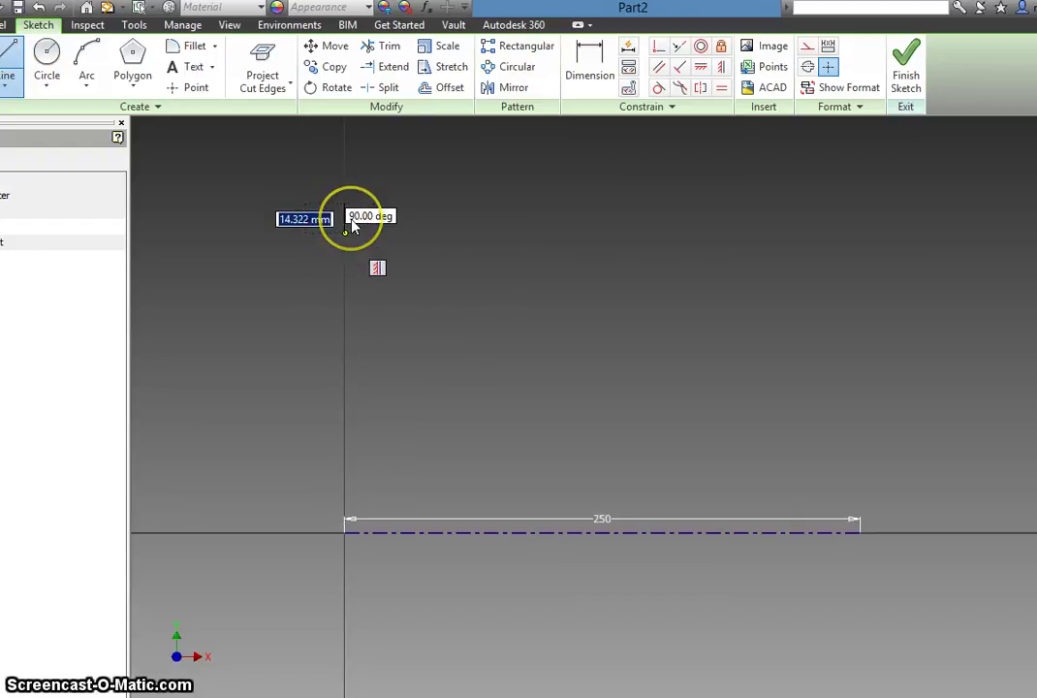
text(4)
key(Return)
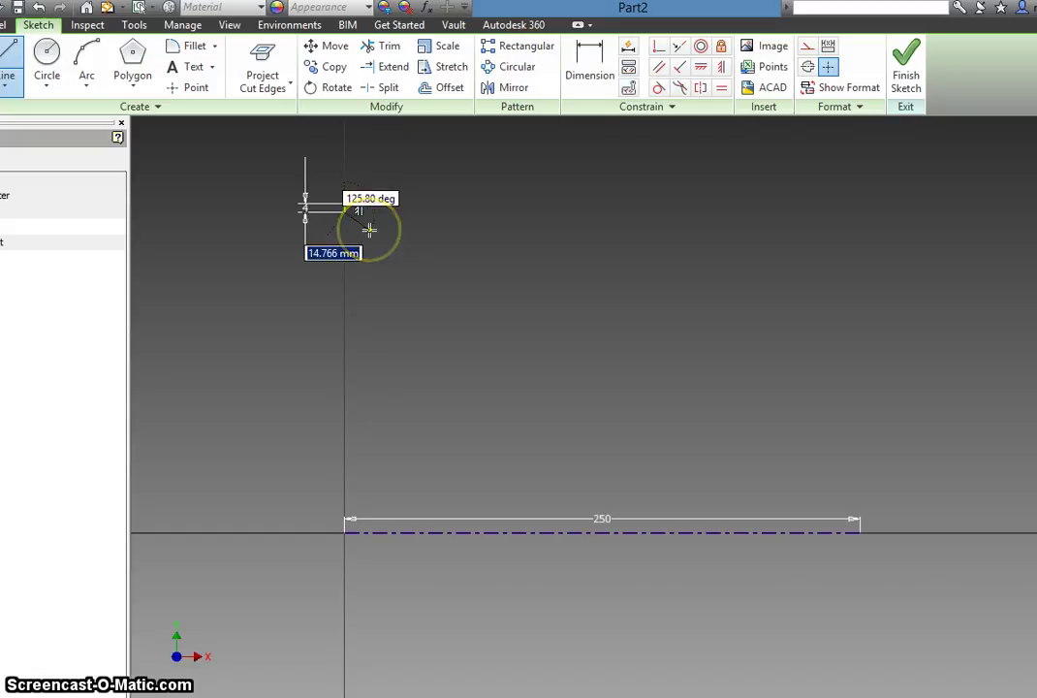
click(369, 229)
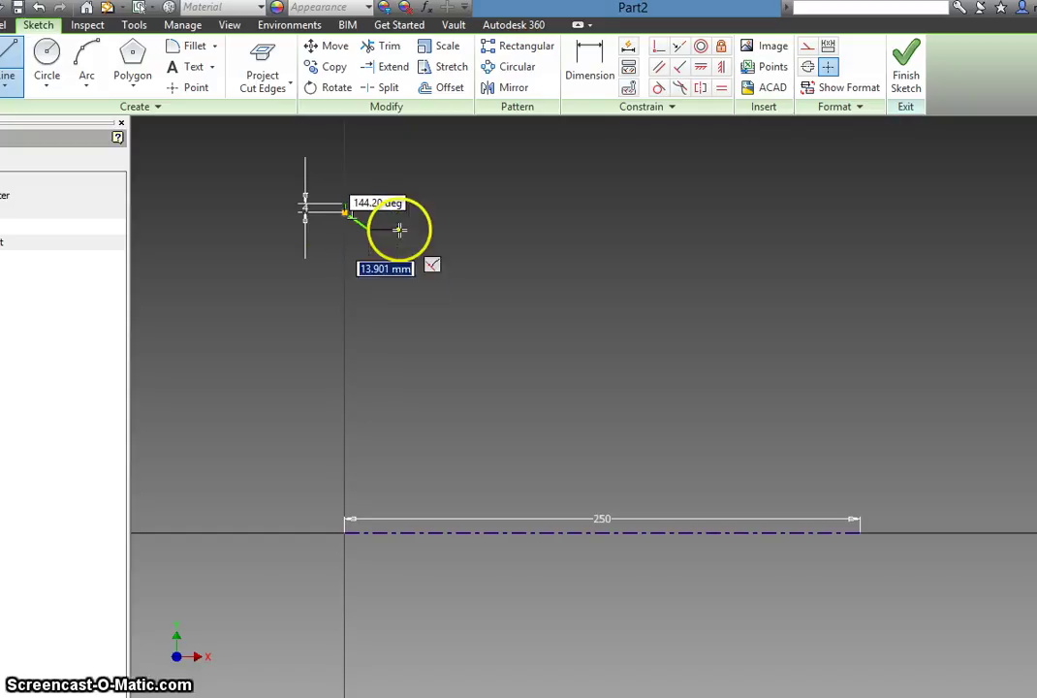
- Continue with a 20 mm horizontal flat and a parallel slant, checking the reference
key(alt+Tab)
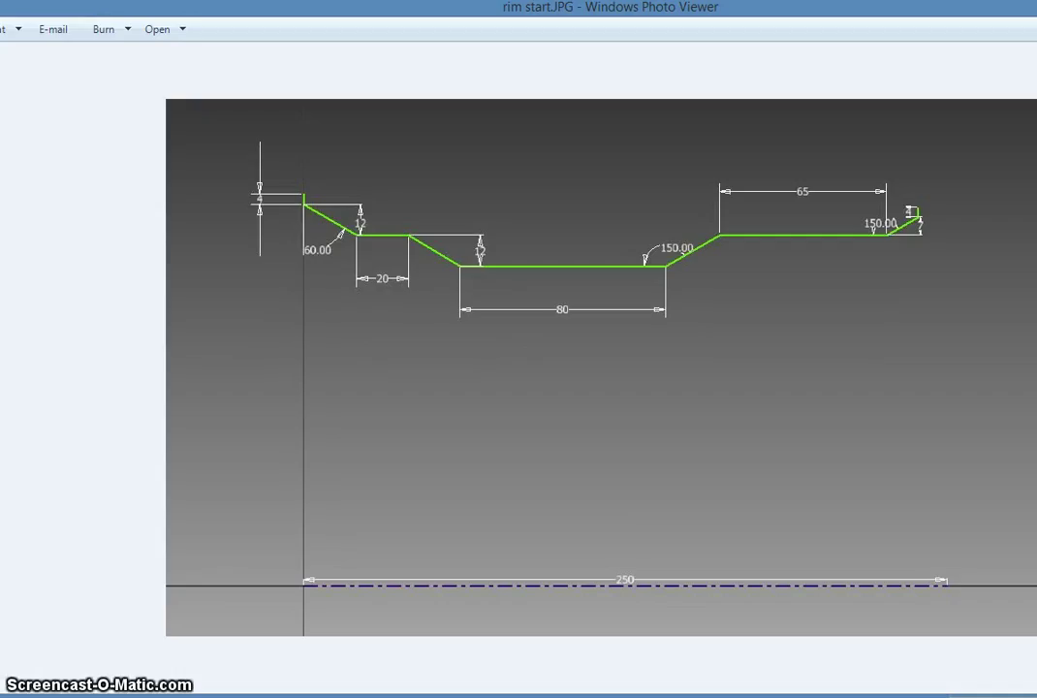
key(alt+Tab)
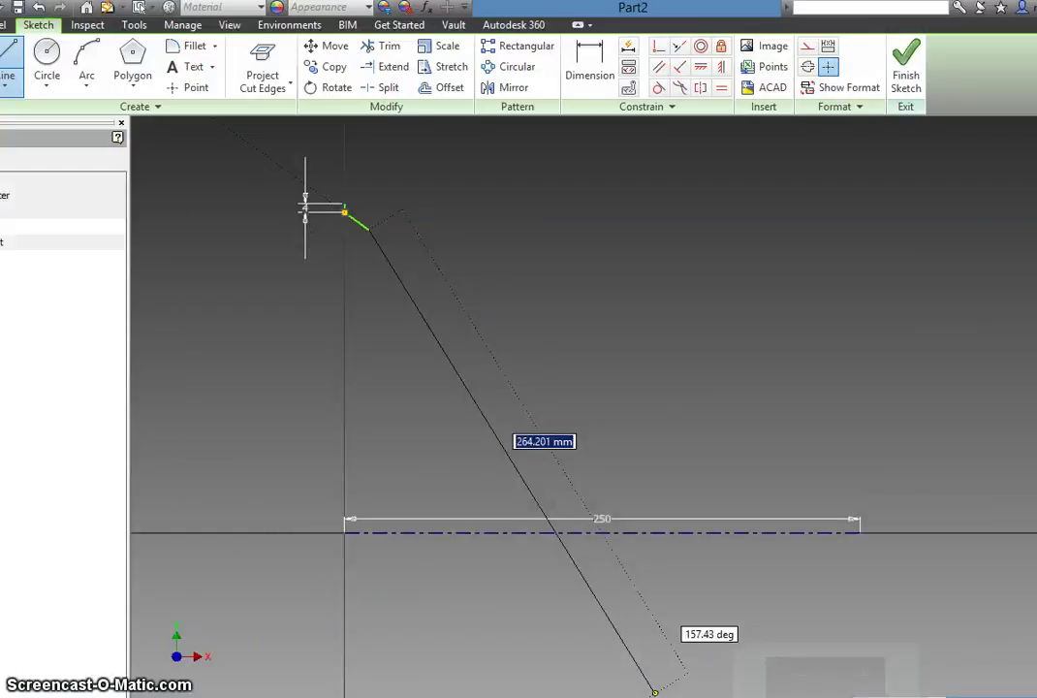
key(alt+Tab)
key(alt+Tab)
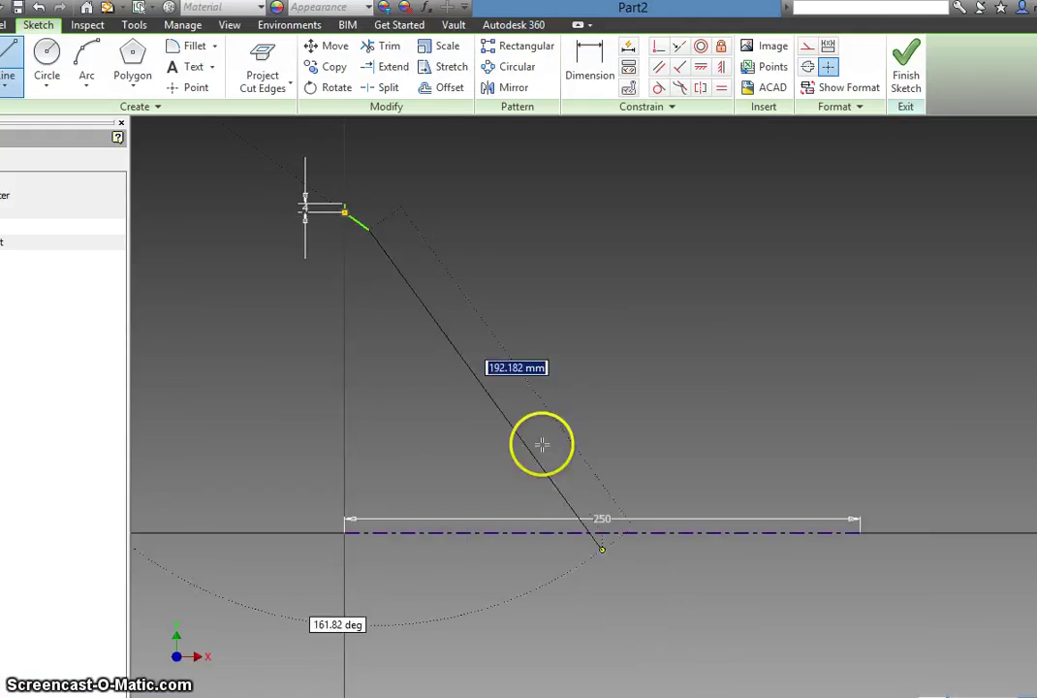
click(427, 230)
text(20)
key(Return)
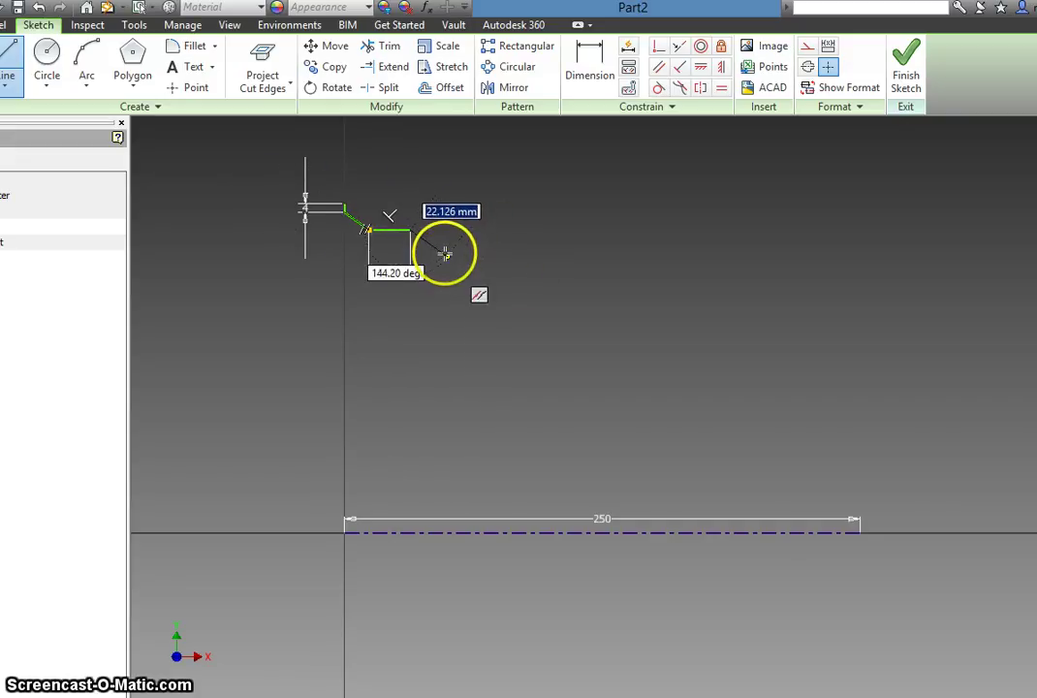
click(456, 251)
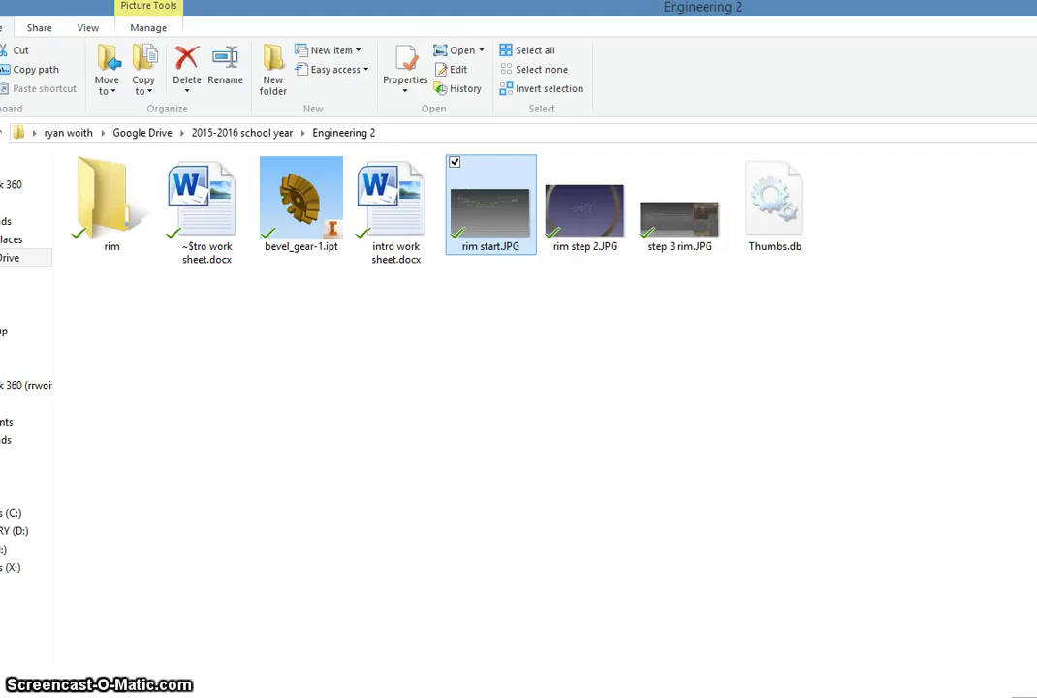
- Draw the flat base segment, entering 40 as its length
key(alt+Tab)
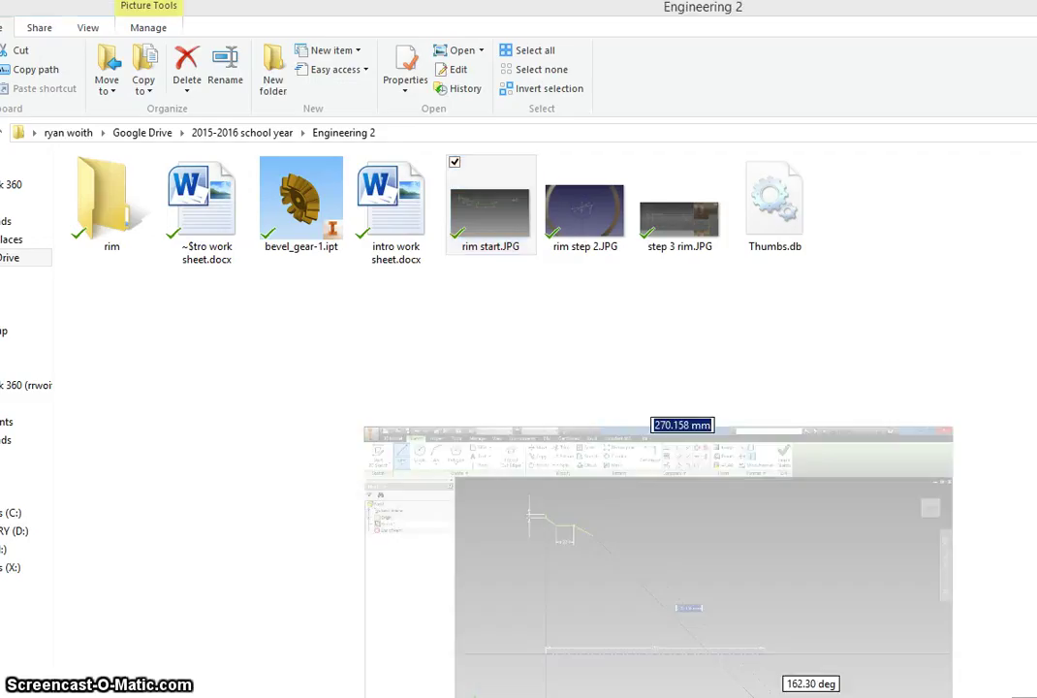
key(alt+Tab)
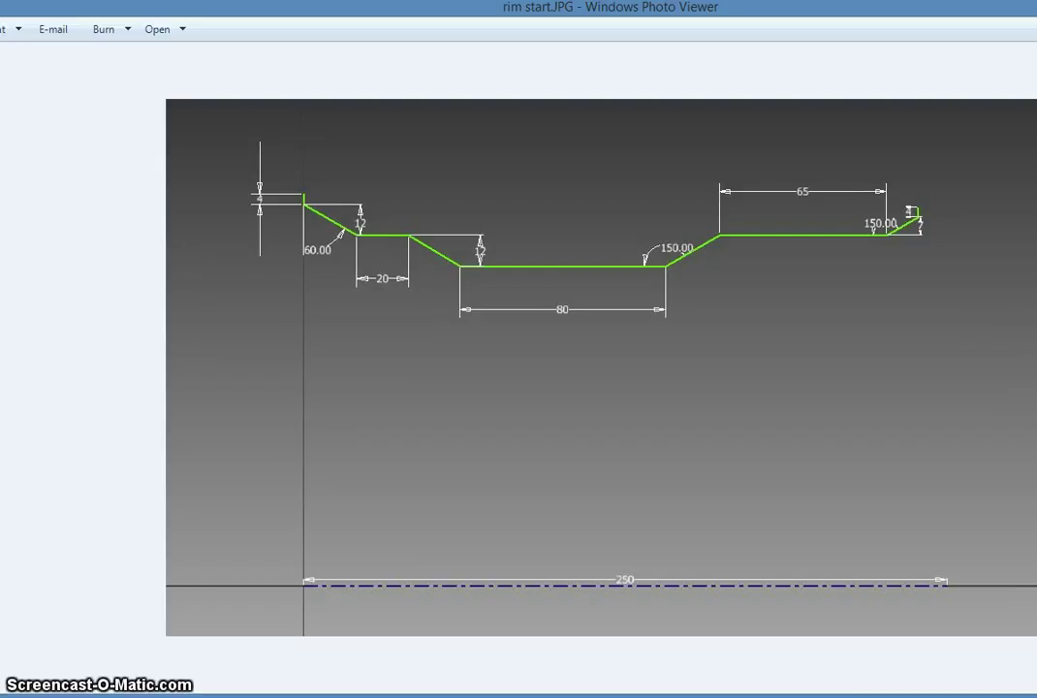
key(alt+Tab)
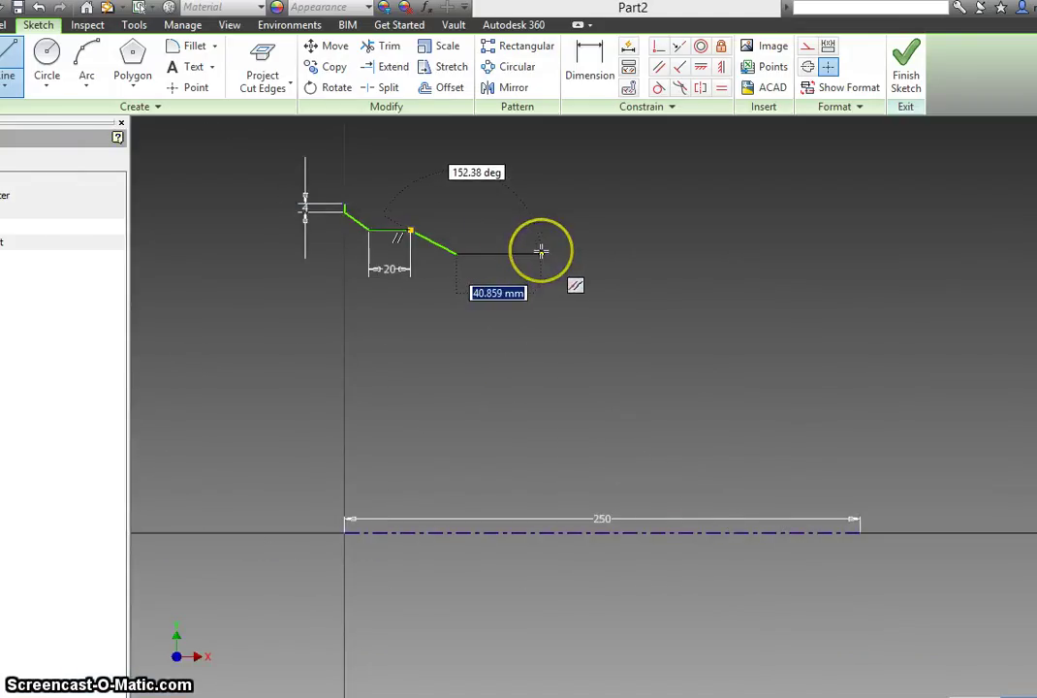
text(40)
key(Return)
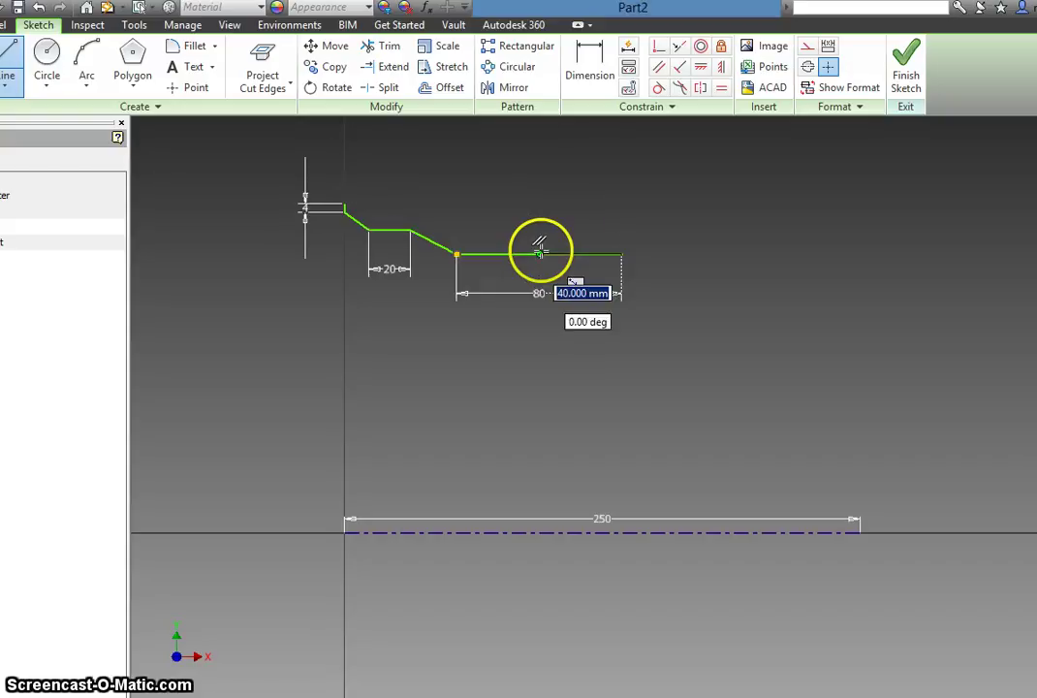
- Add the rising slope and a 70 mm level run, then reopen the reference drawing
key(alt+Tab)
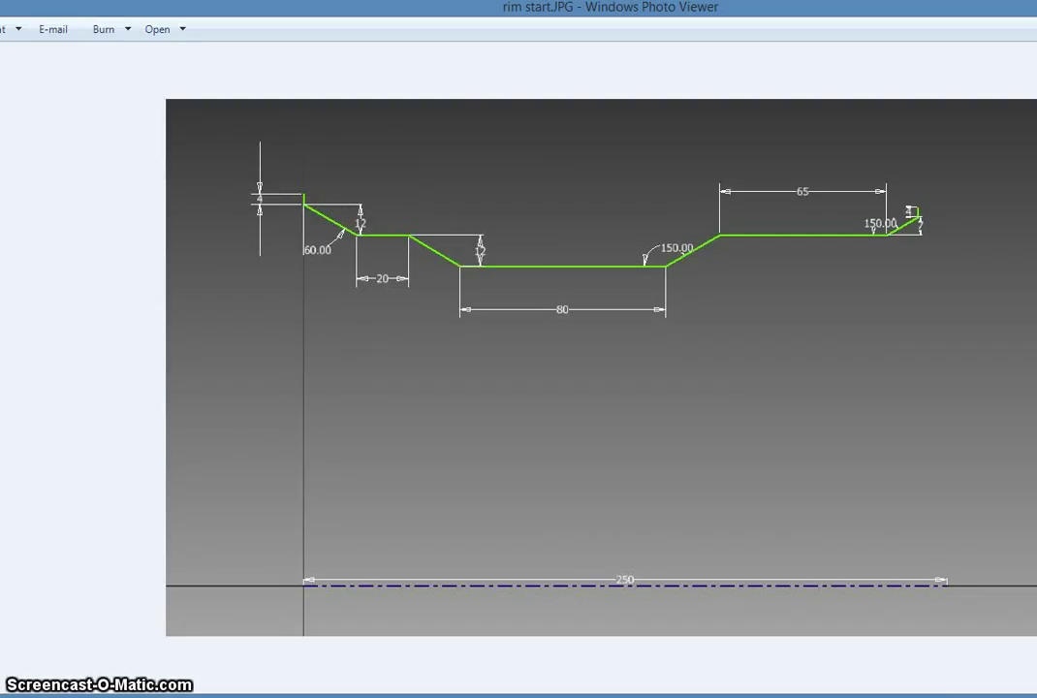
key(alt+Tab)
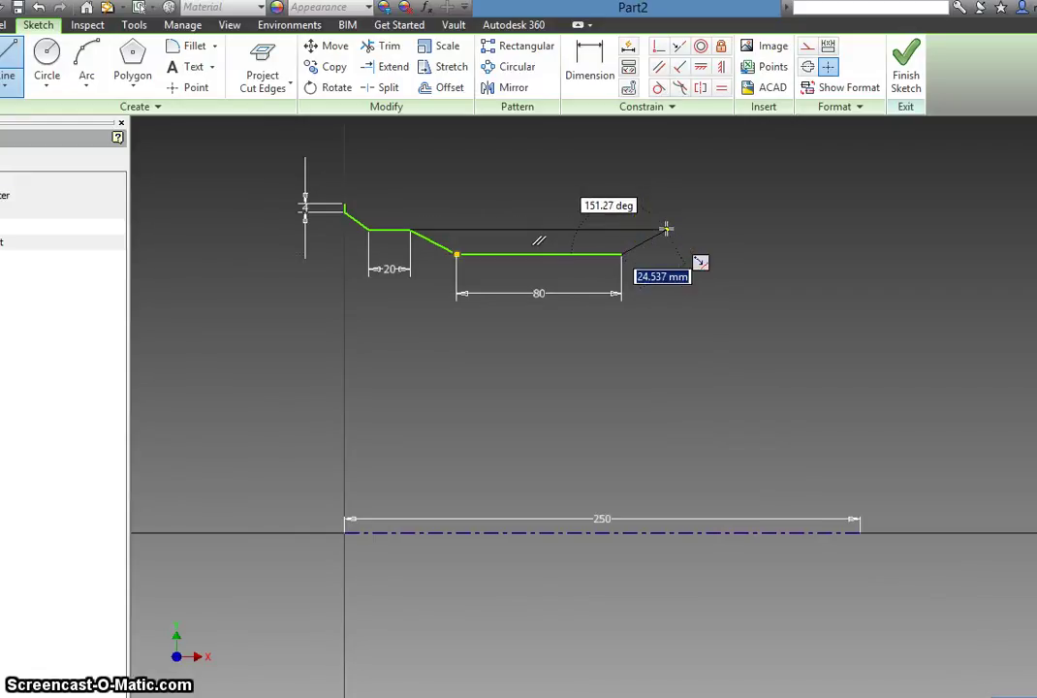
click(666, 228)
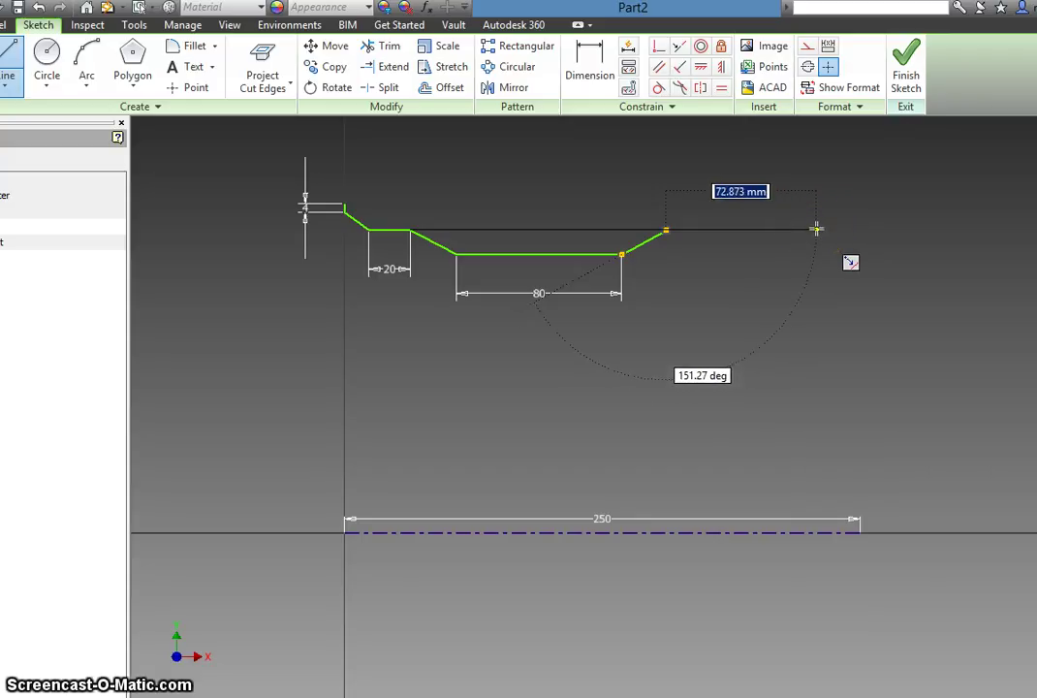
text(70)
key(Return)
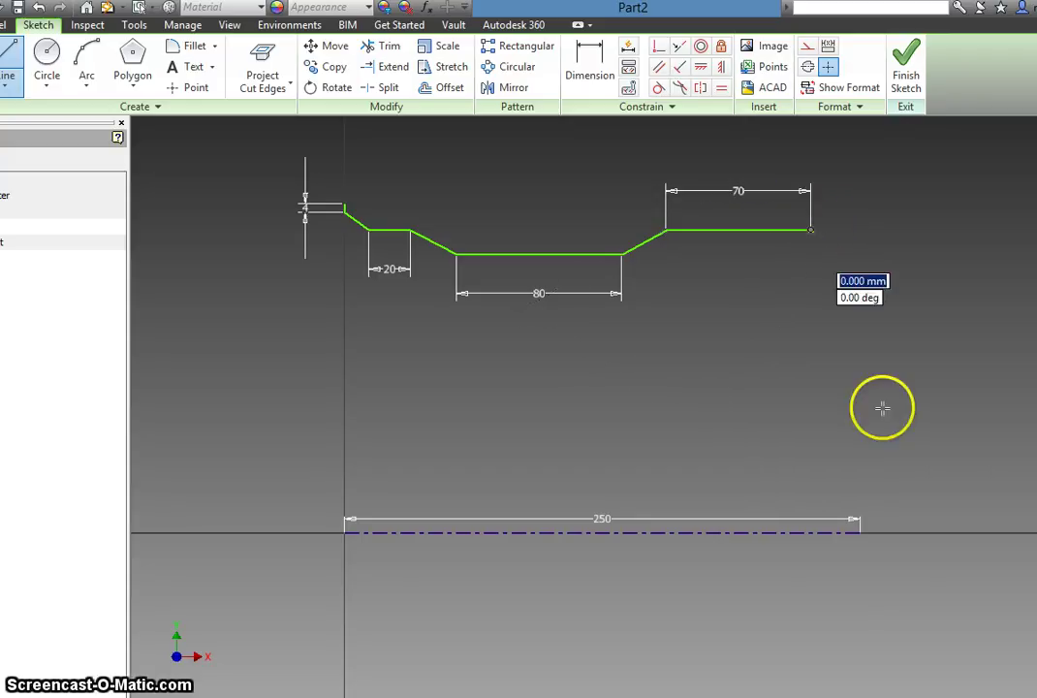
click(857, 694)
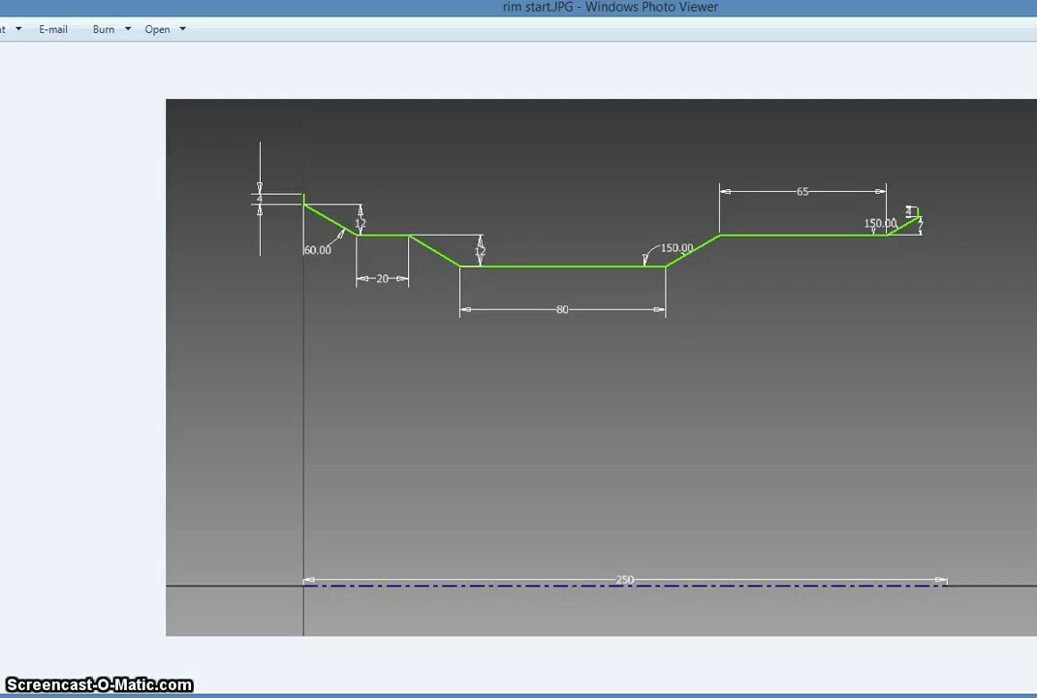
- Draw a short upward slope from the end of the 70 mm flat
click(857, 694)
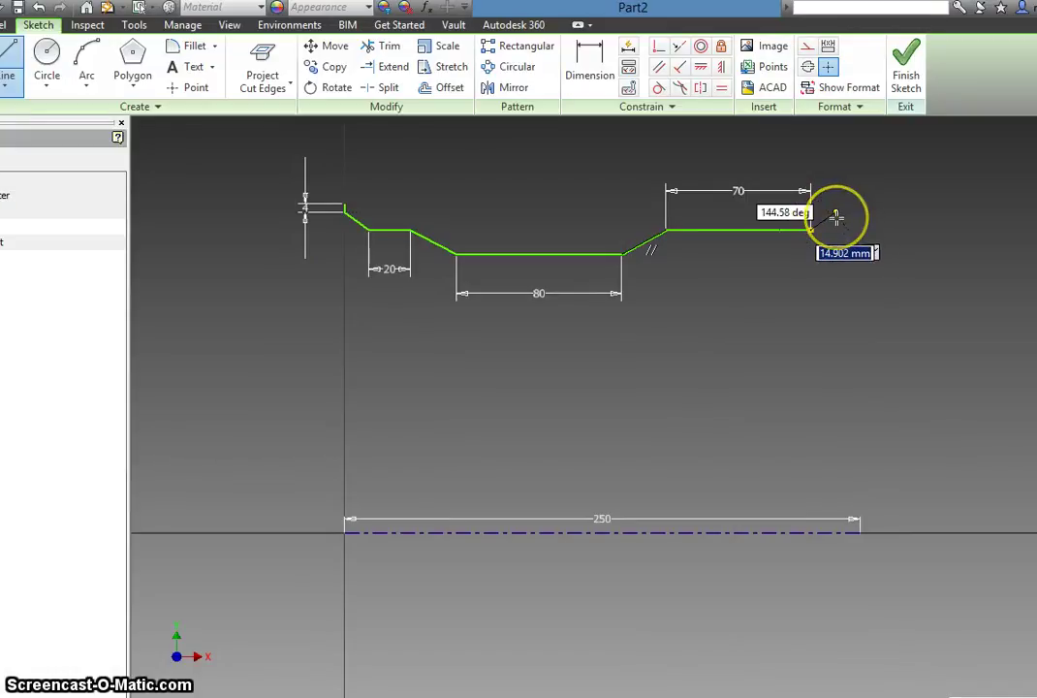
click(840, 214)
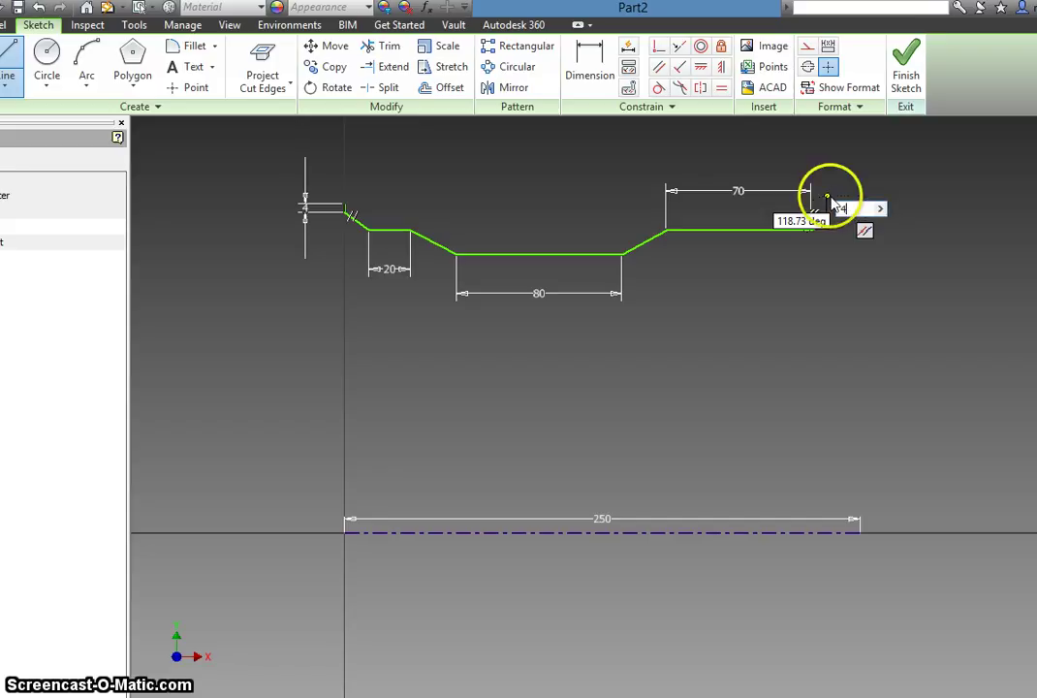
click(831, 202)
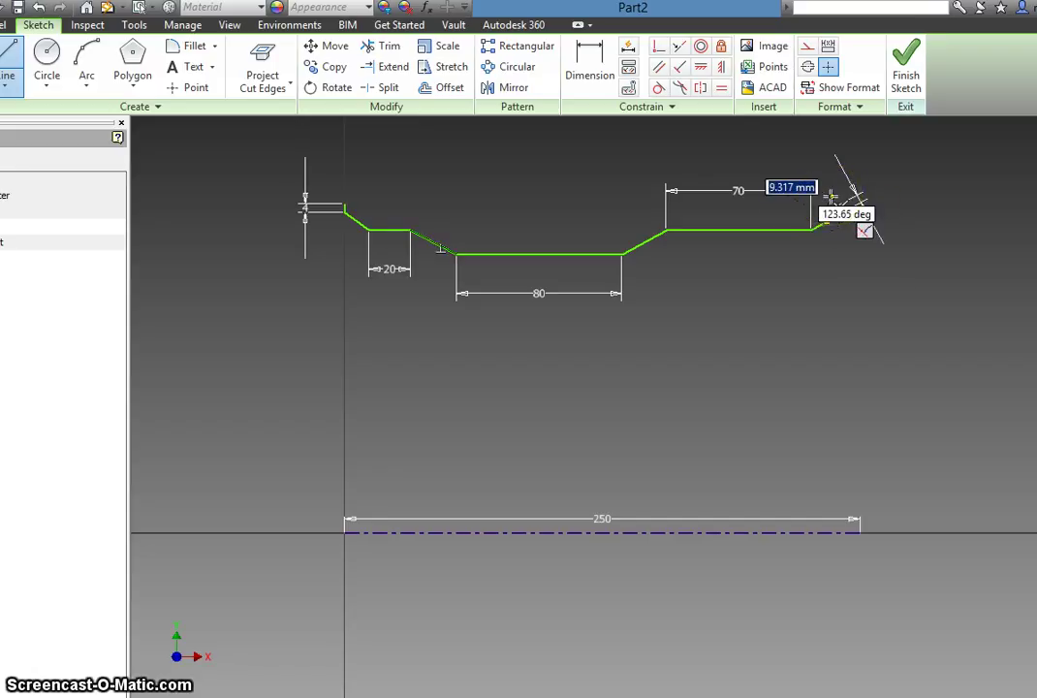
scroll(873, 261, up, 3)
click(698, 226)
key(Escape)
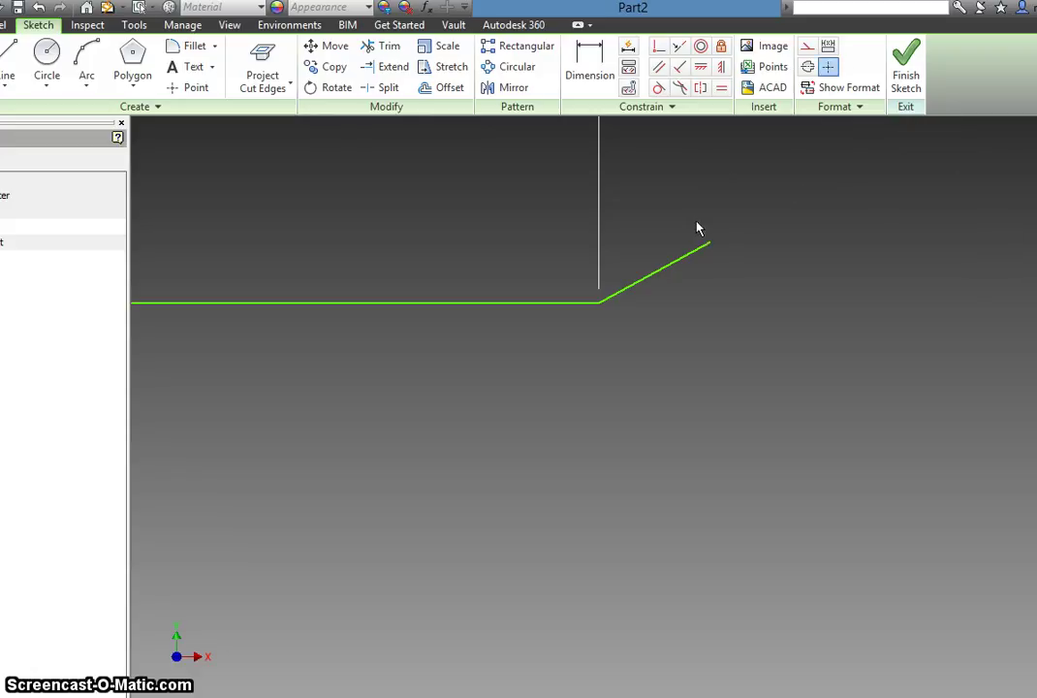
click(50, 127)
click(493, 171)
- Add a 4 mm vertical lip at the slope's upper end
key(l)
click(710, 243)
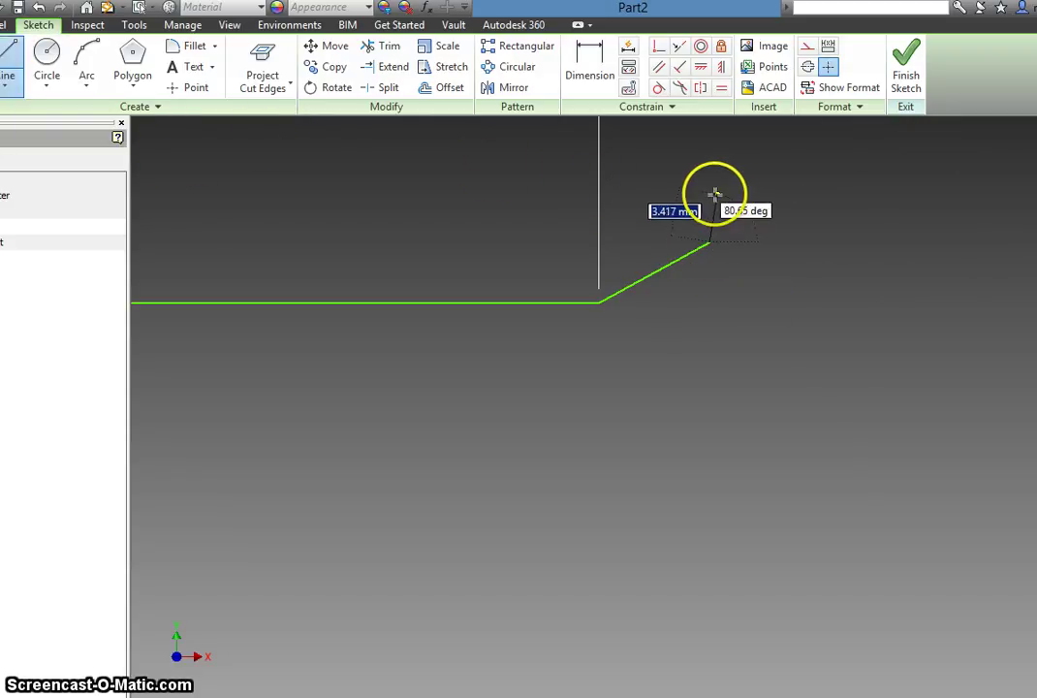
text(4)
key(Return)
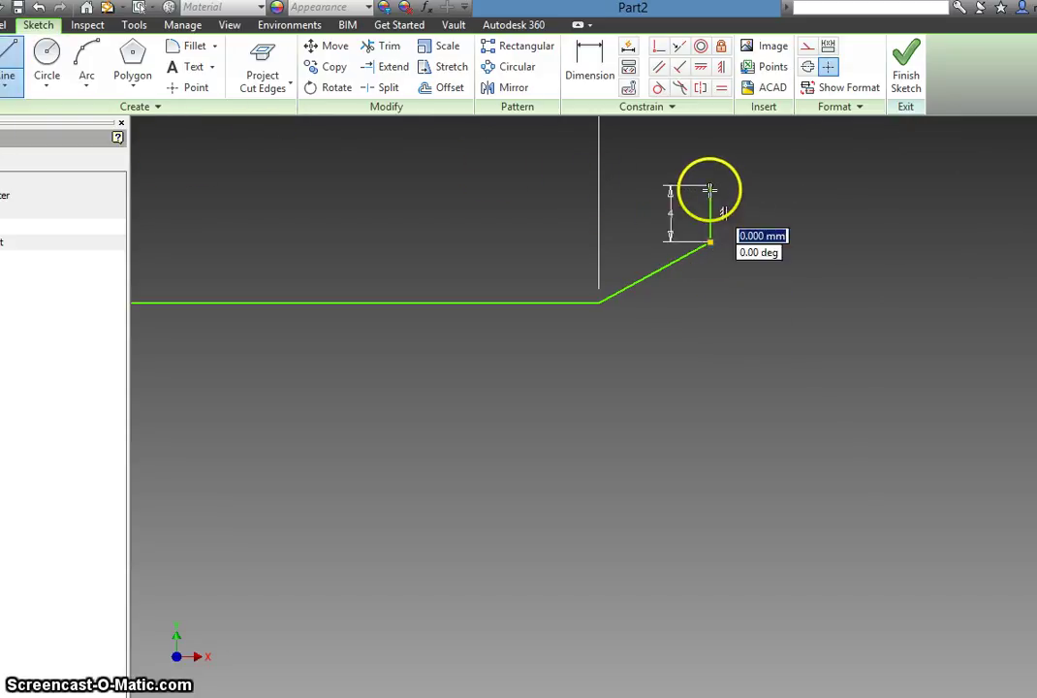
key(Escape)
scroll(713, 289, down, 5)
scroll(494, 412, up, 5)
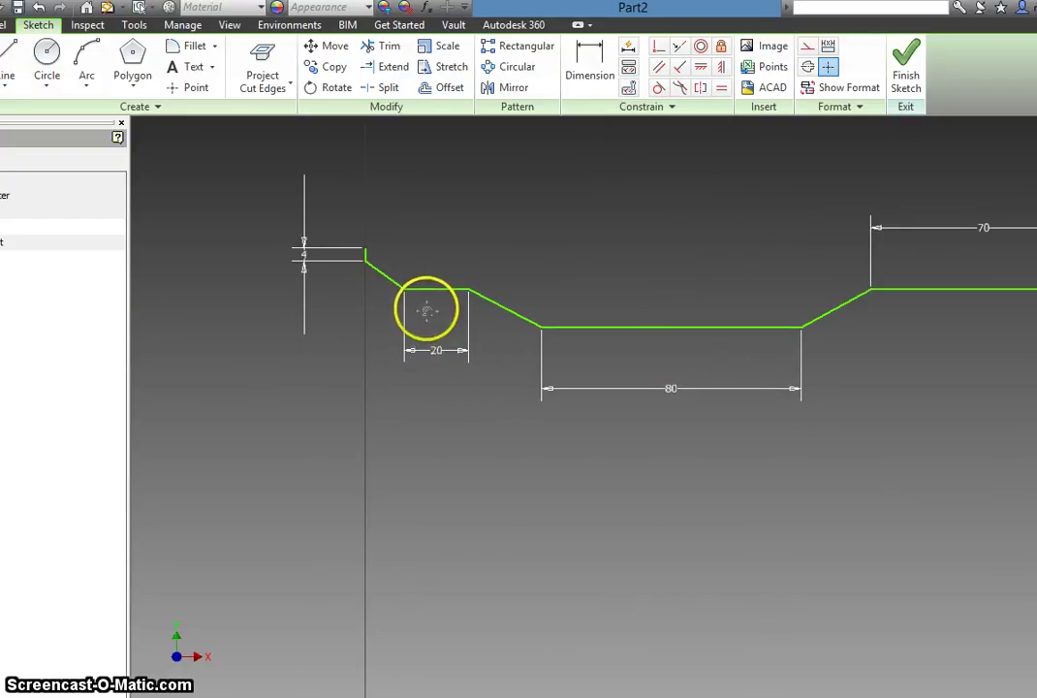
scroll(412, 262, down, 3)
click(609, 53)
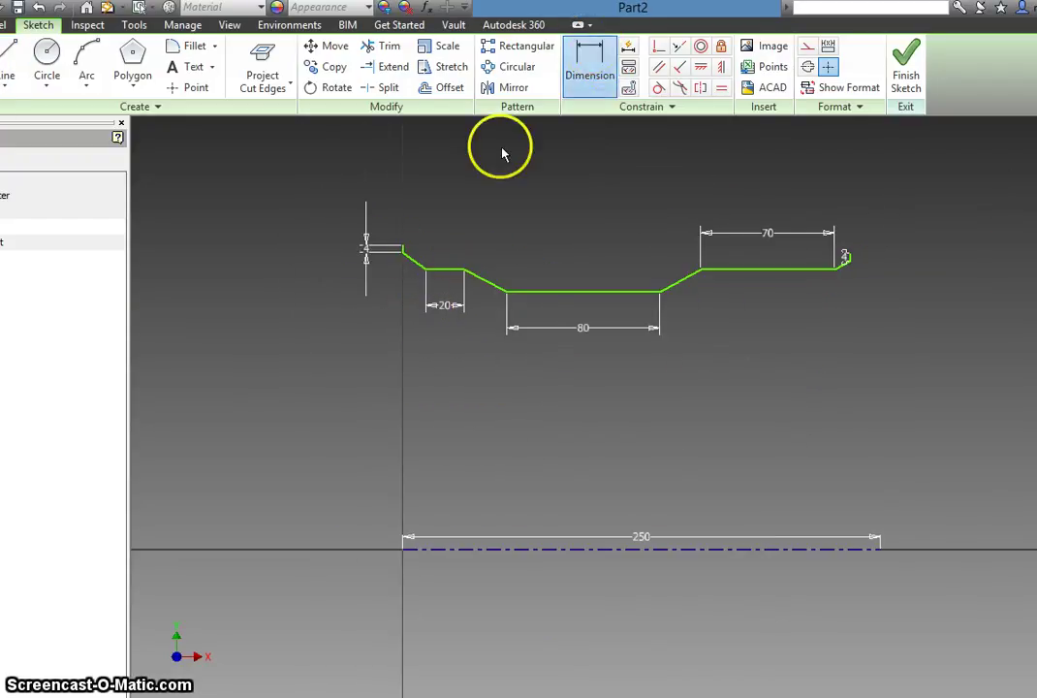
- Dimension the left end with a 12 mm vertical drop
click(410, 264)
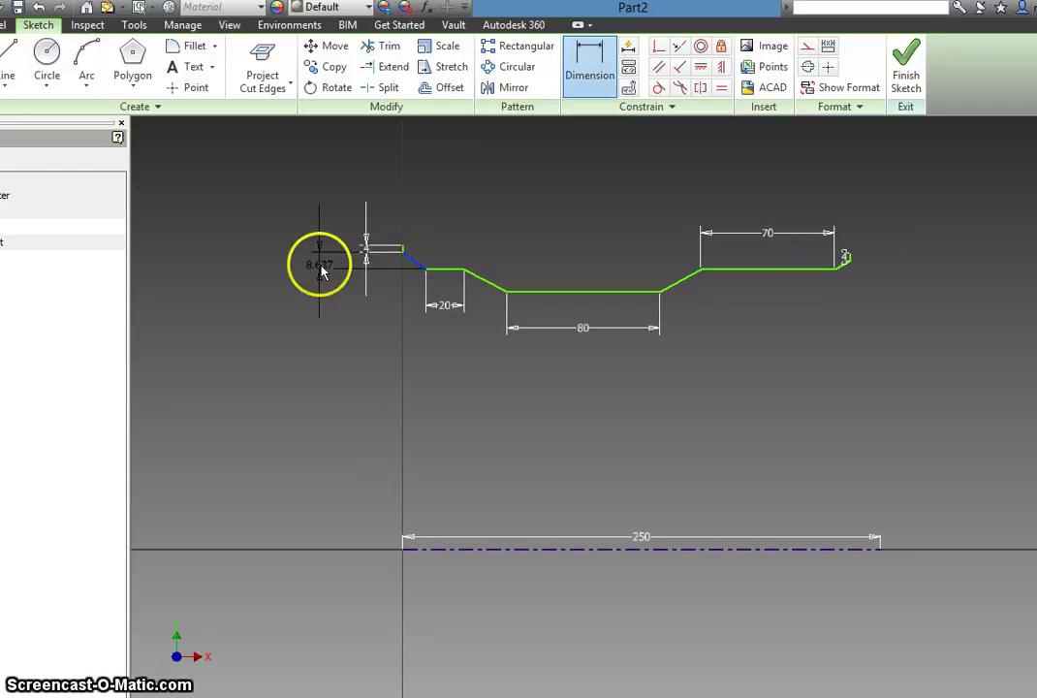
click(325, 260)
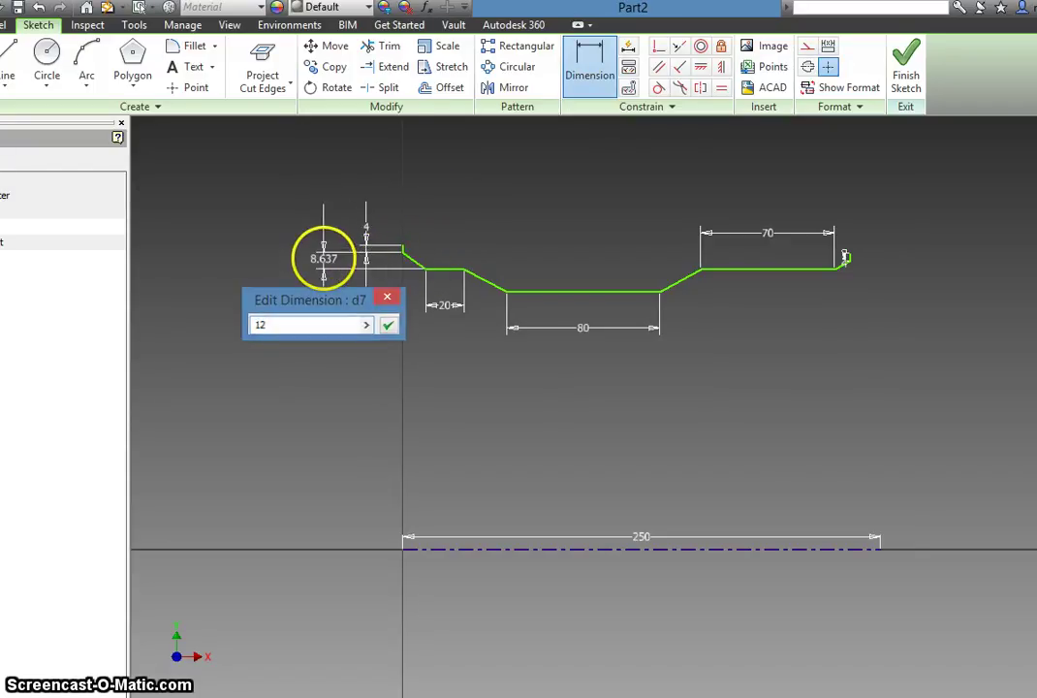
key(Return)
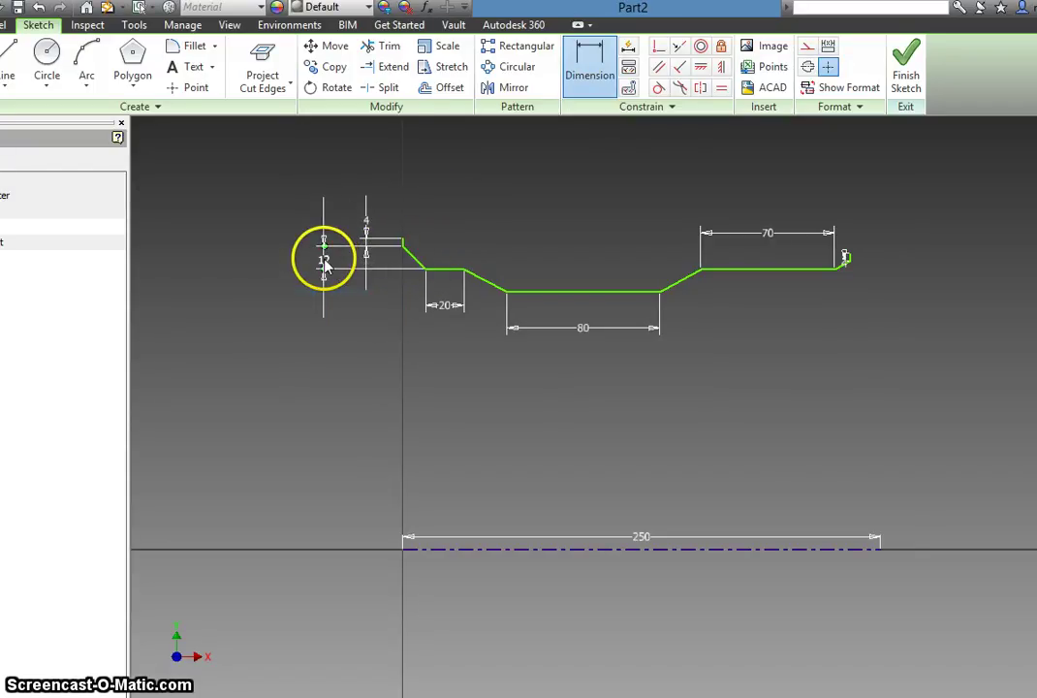
- Constrain the left slope to 60° from the vertical segment
click(412, 254)
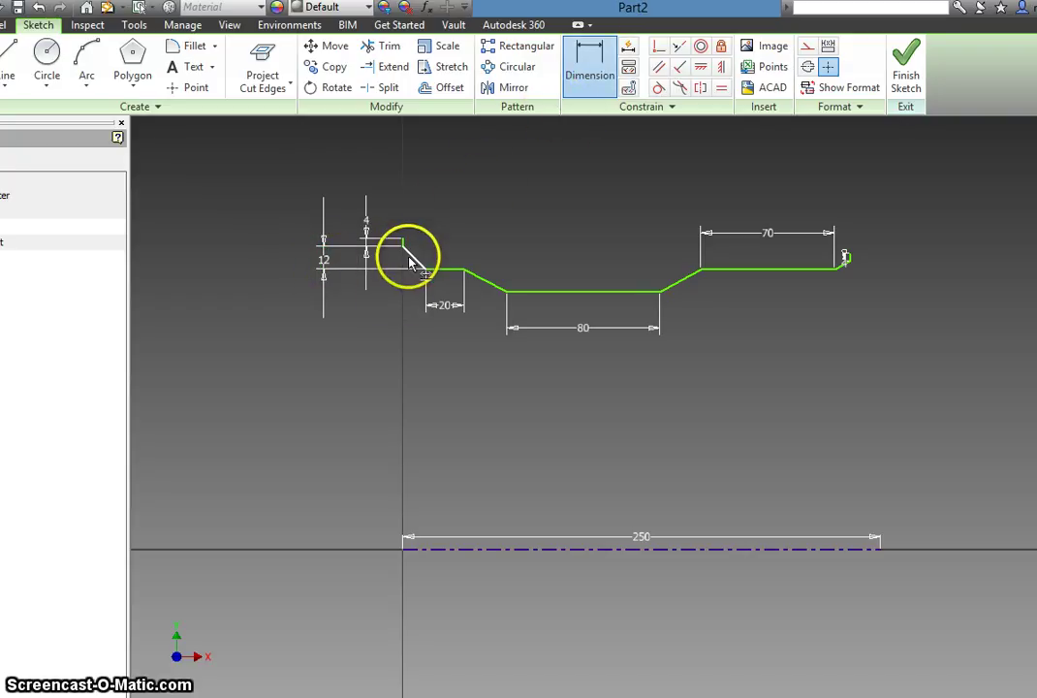
scroll(398, 241, up, 5)
scroll(412, 235, up, 5)
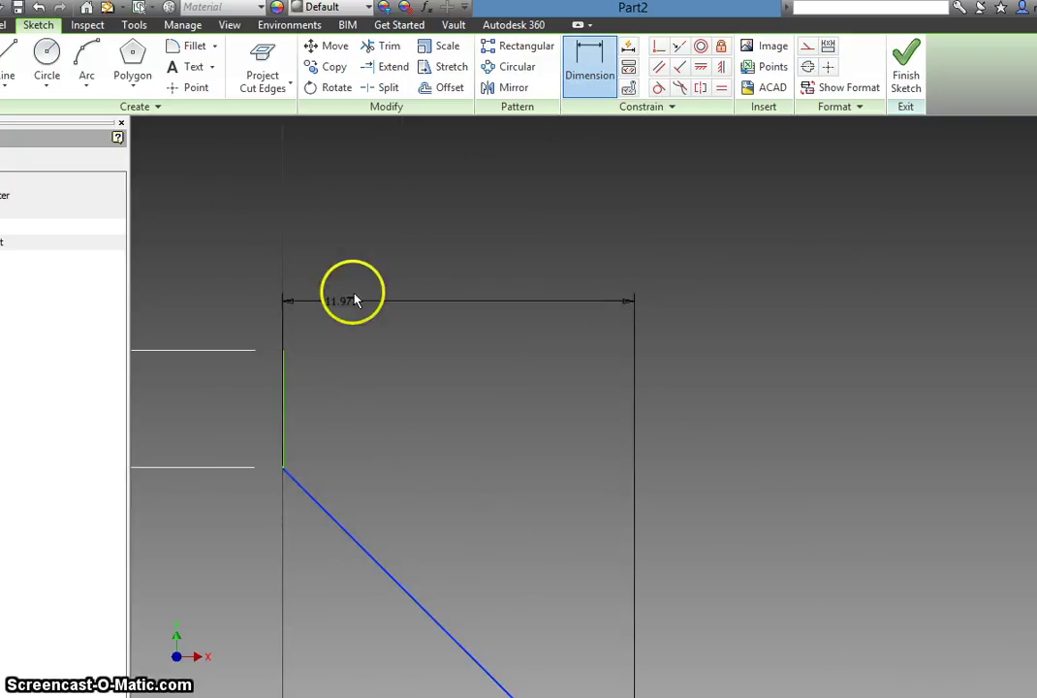
click(284, 397)
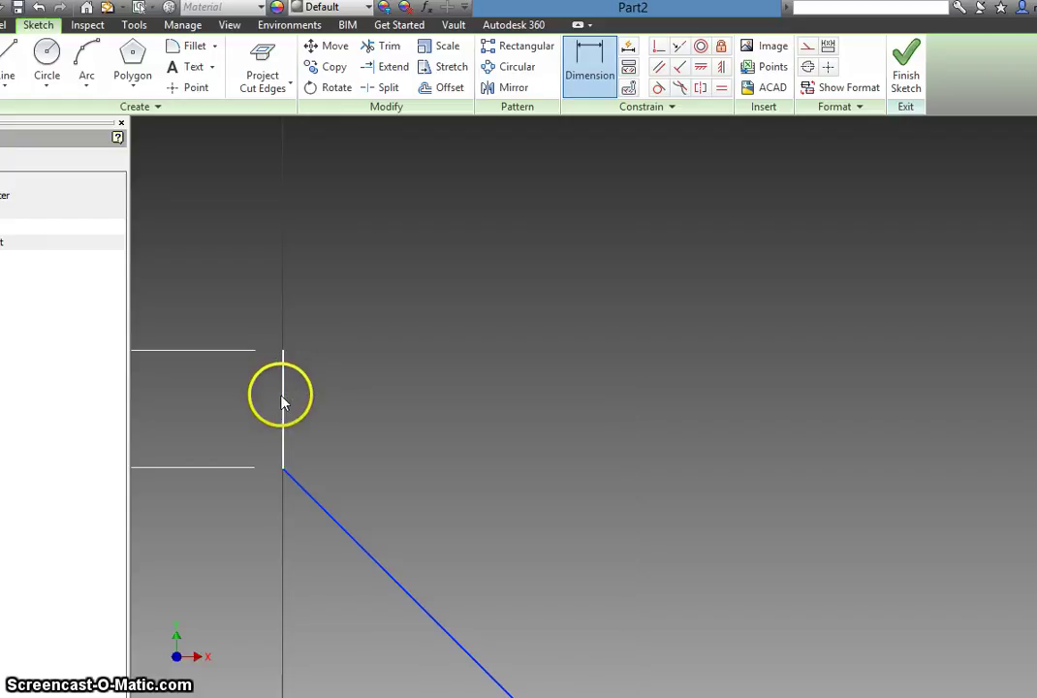
scroll(288, 499, down, 4)
middle_drag(297, 528, 388, 370)
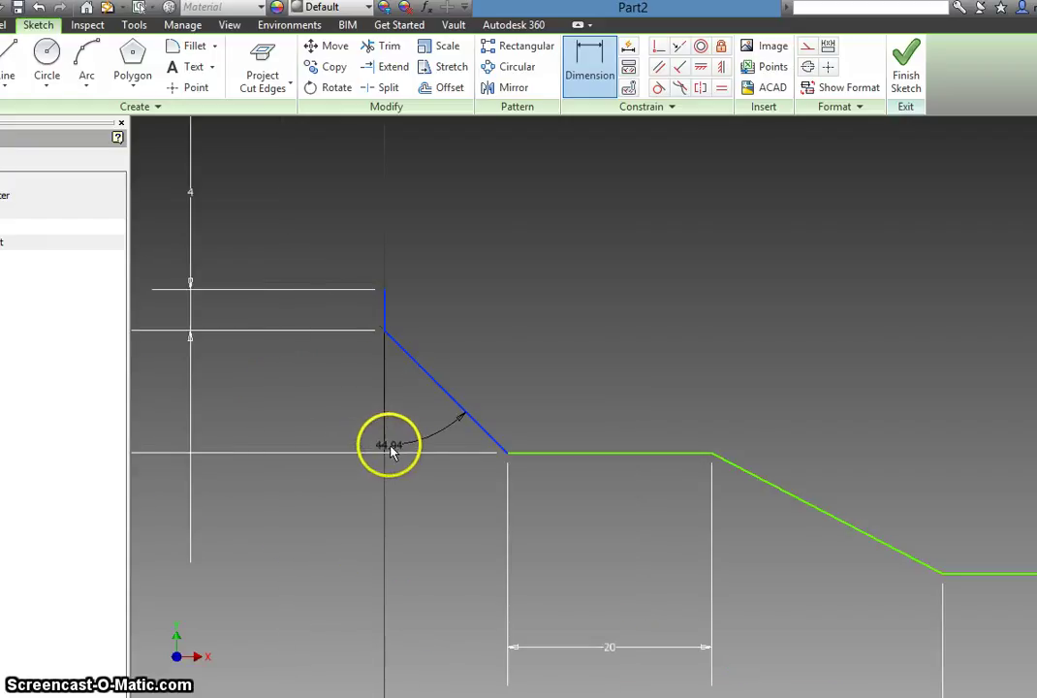
click(423, 497)
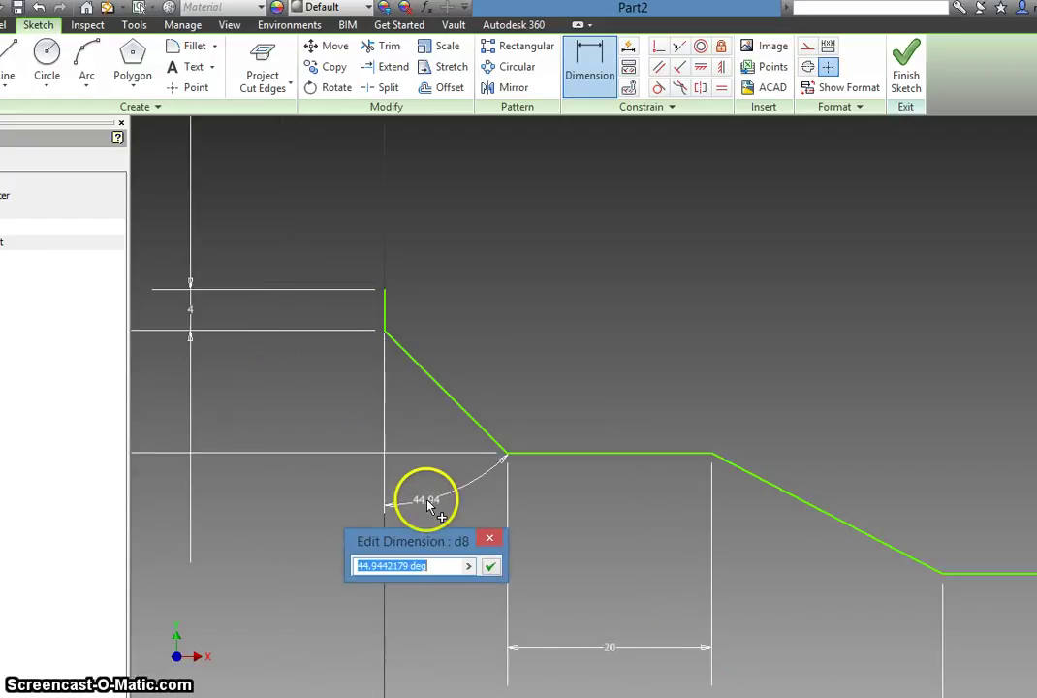
key(alt+Tab)
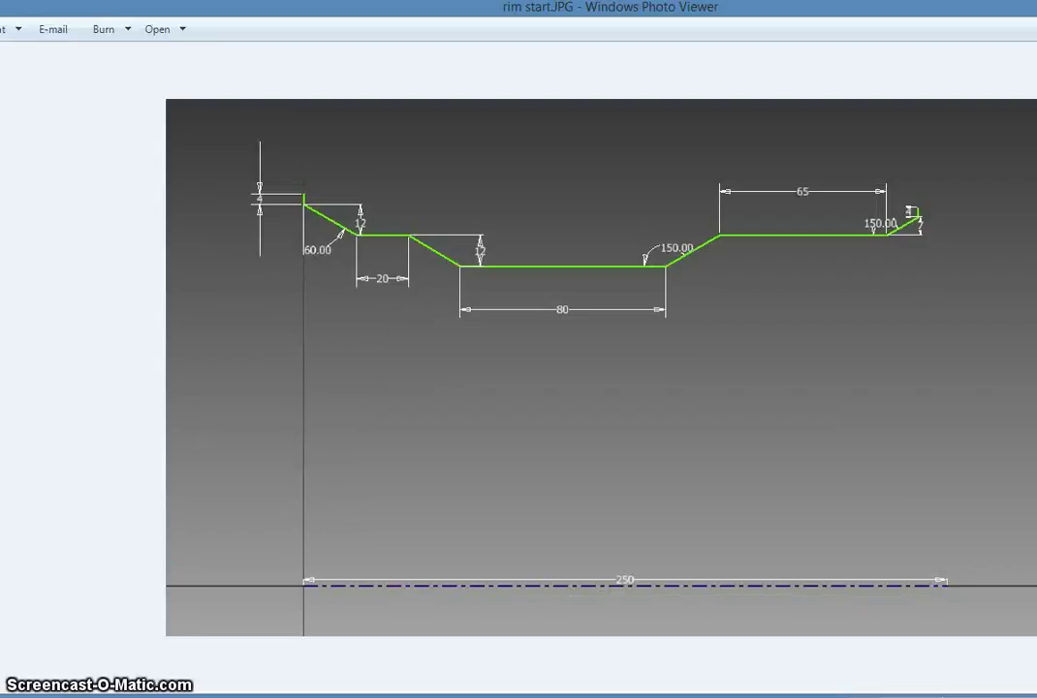
key(alt+Tab)
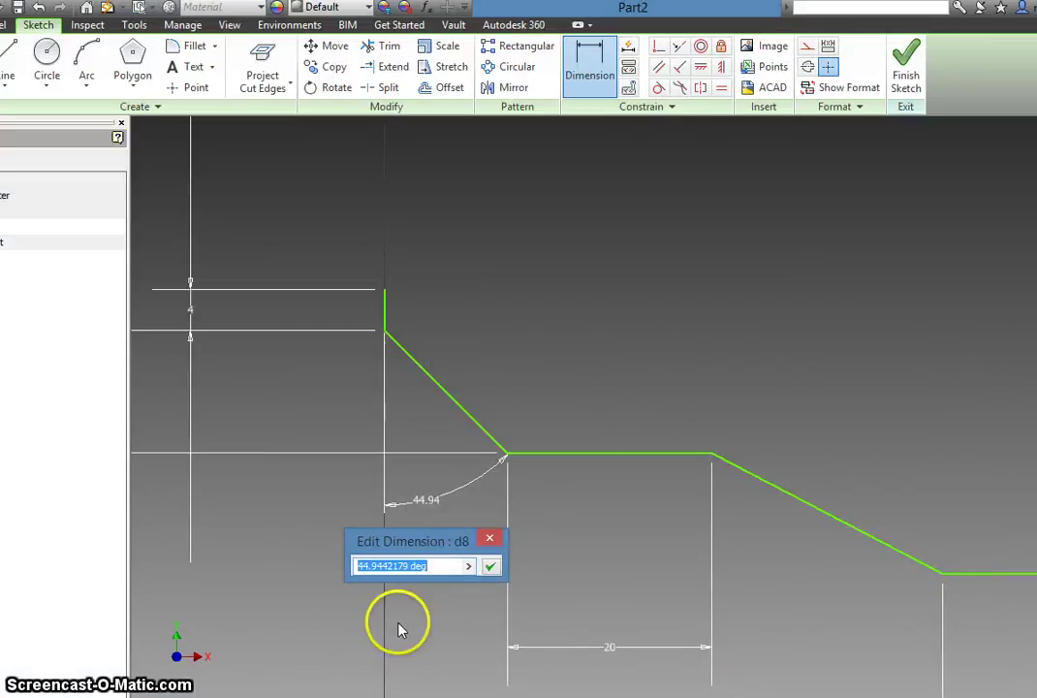
key(Return)
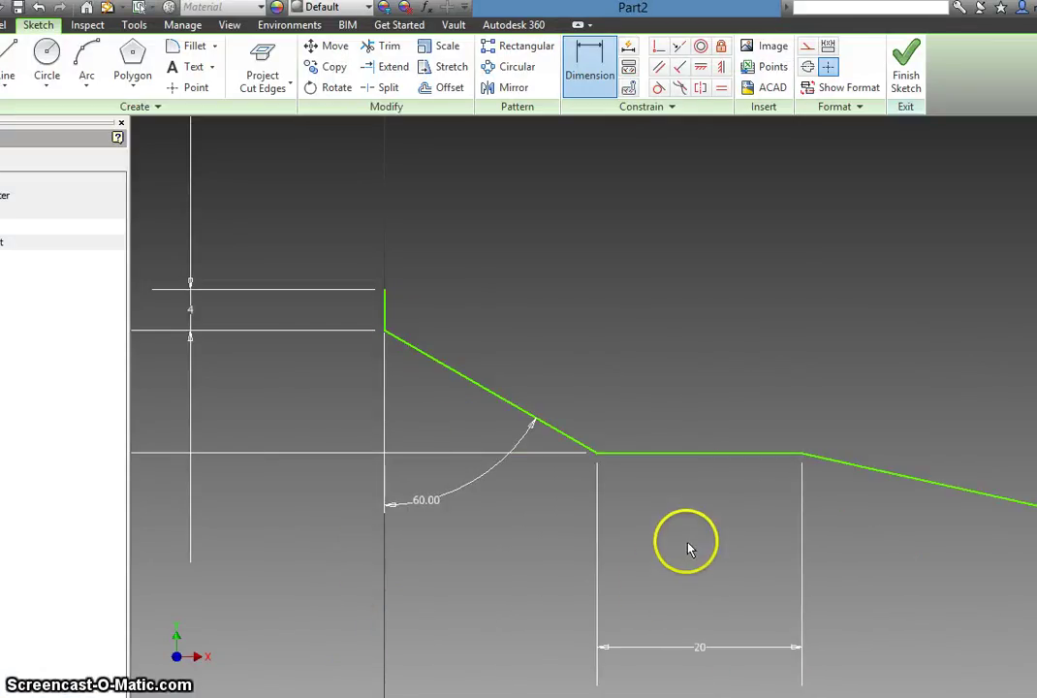
middle_drag(385, 467, 512, 491)
middle_drag(531, 532, 611, 567)
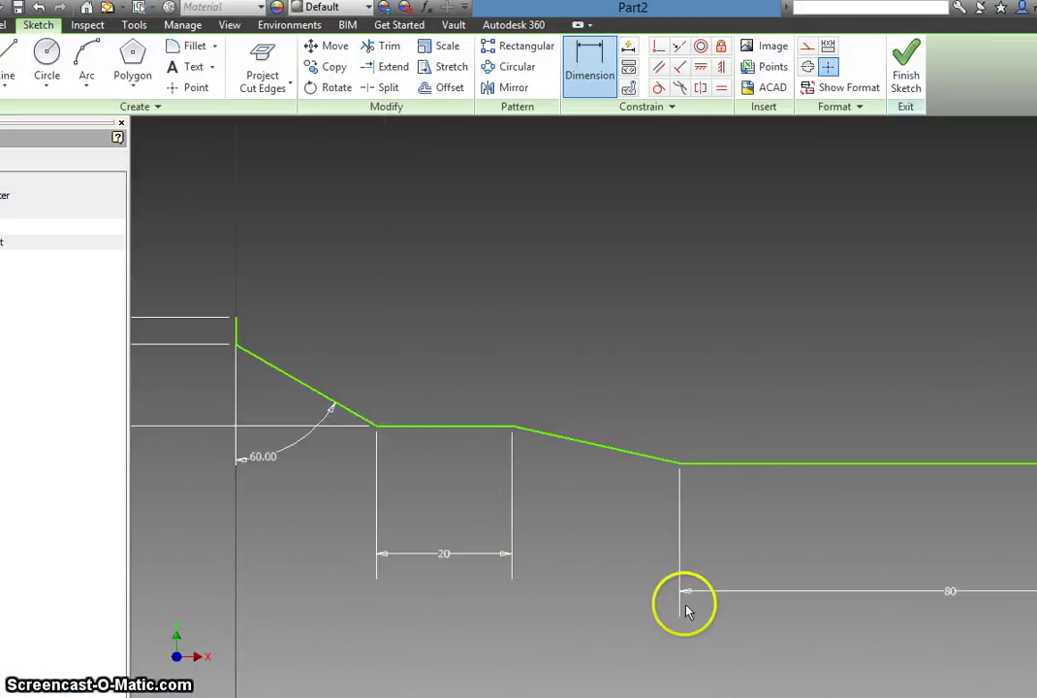
key(alt+Tab)
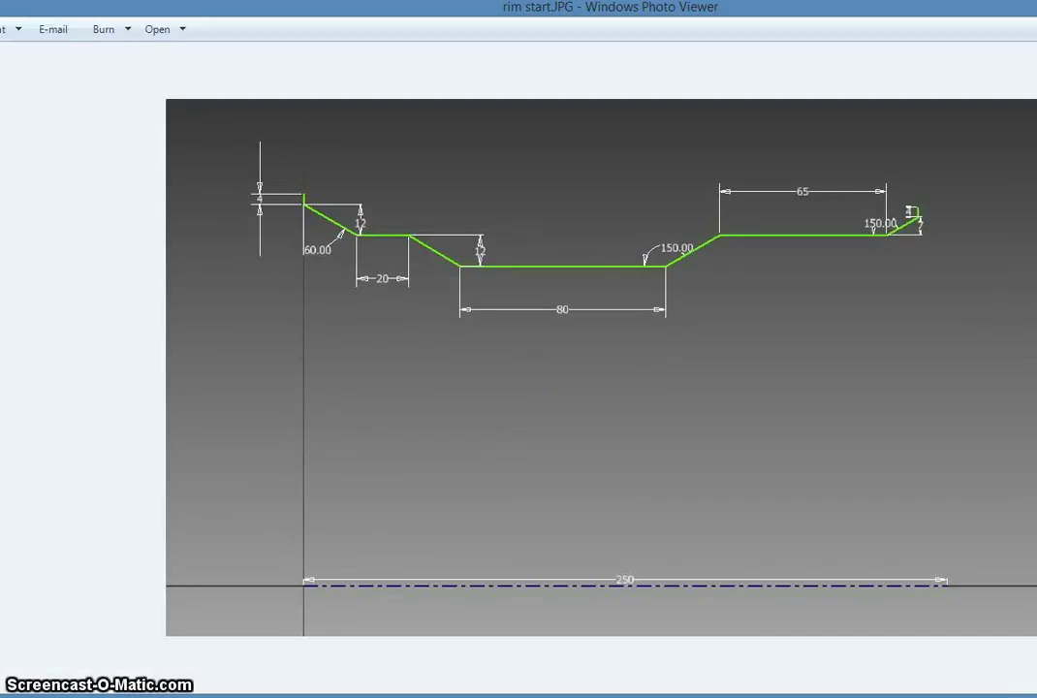
key(alt+Tab)
scroll(534, 533, up, 3)
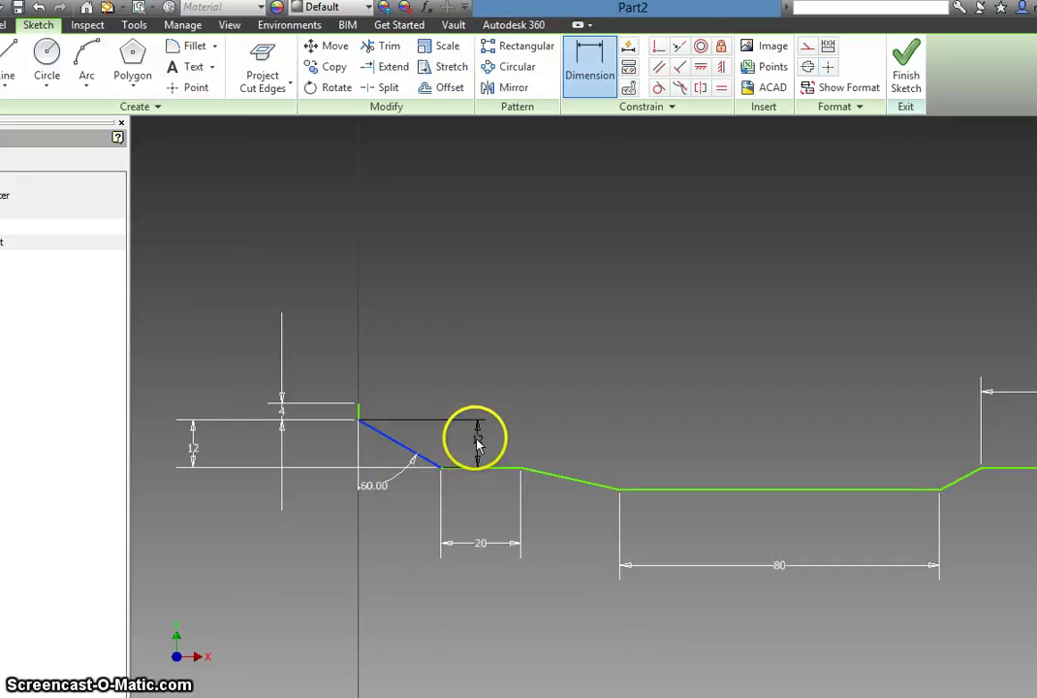
- Set a 150° angle between the 20 mm flat and the middle slope
key(Escape)
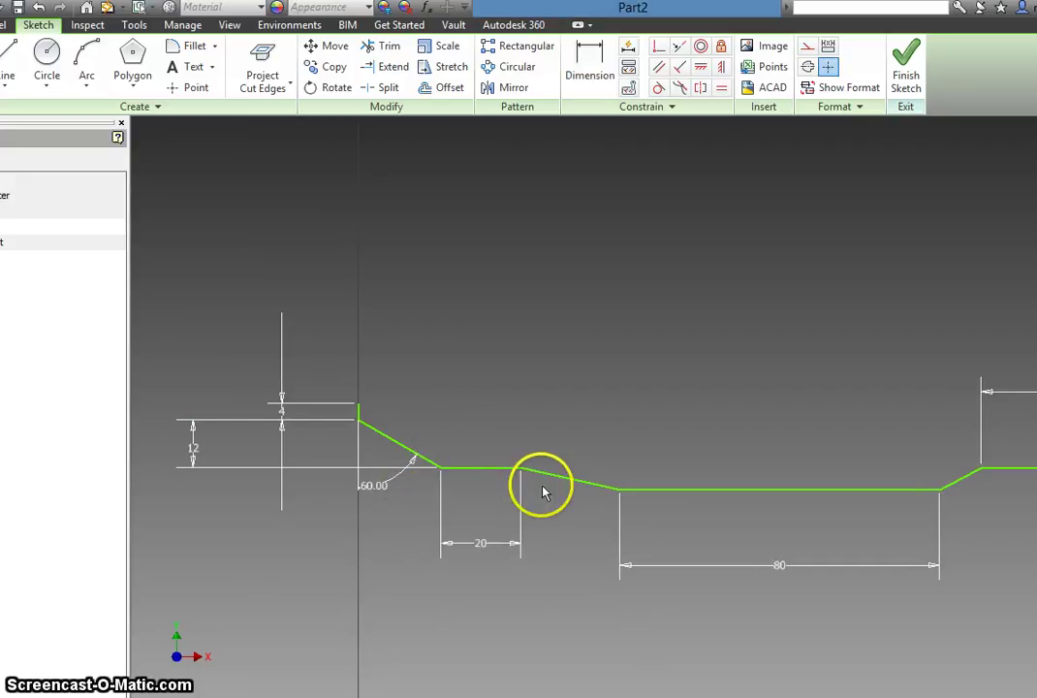
drag(511, 476, 565, 484)
click(566, 482)
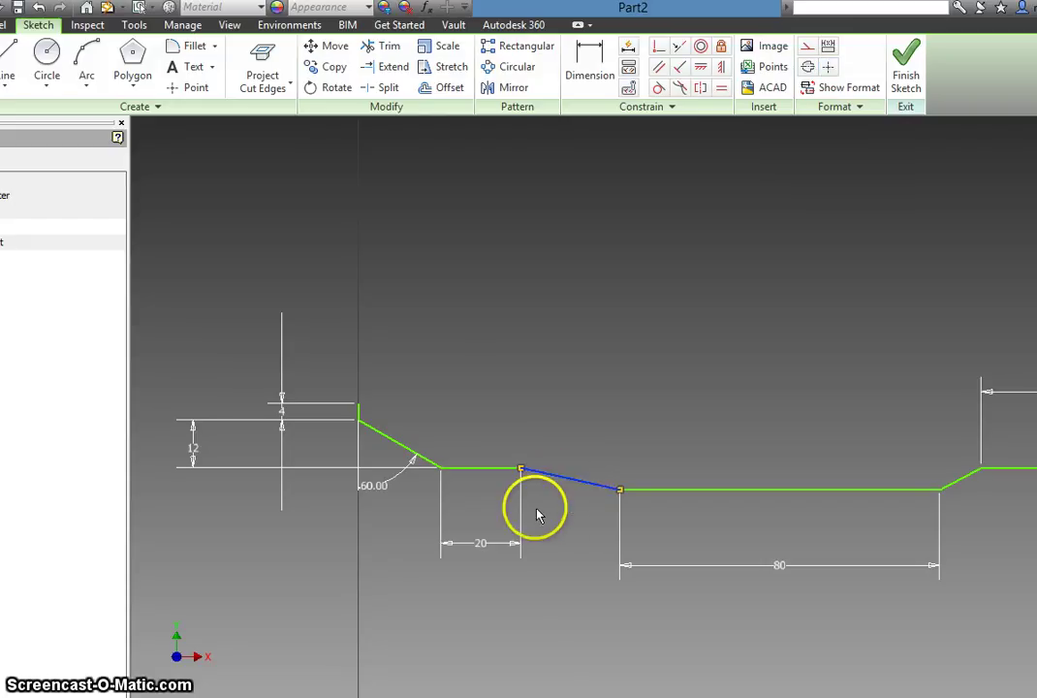
click(449, 442)
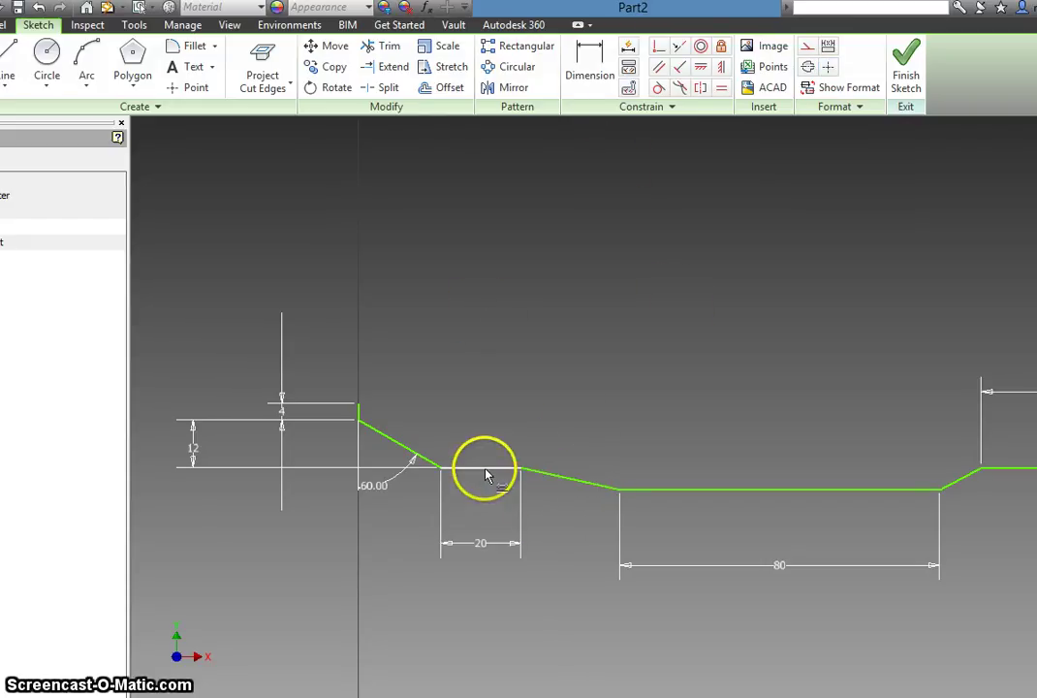
key(d)
click(514, 469)
click(572, 483)
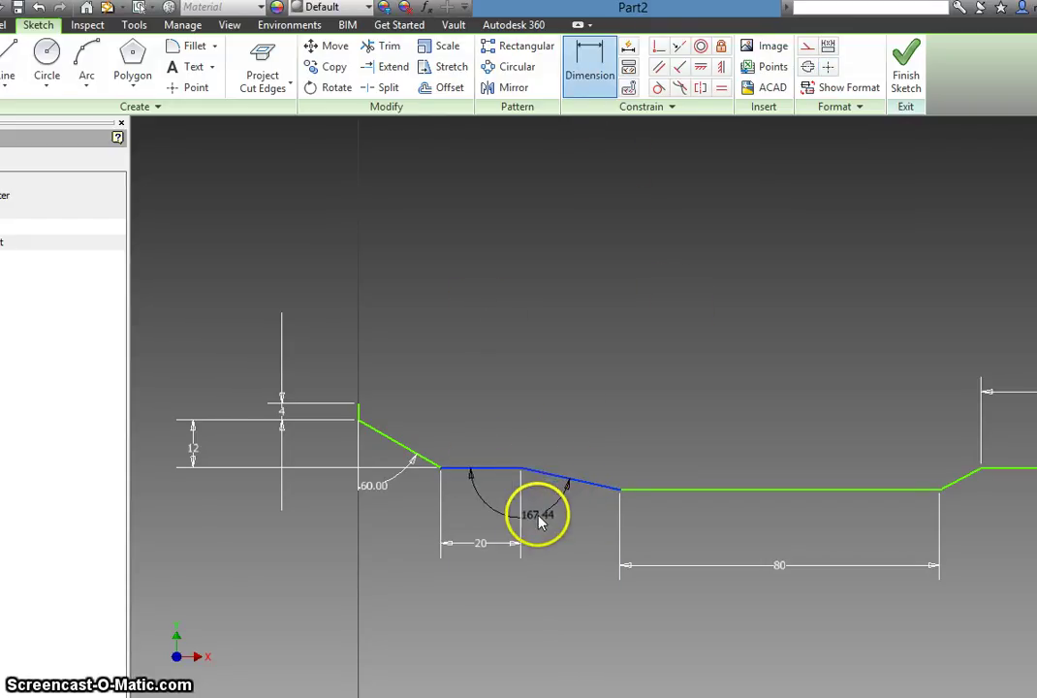
click(540, 522)
text(150)
key(Return)
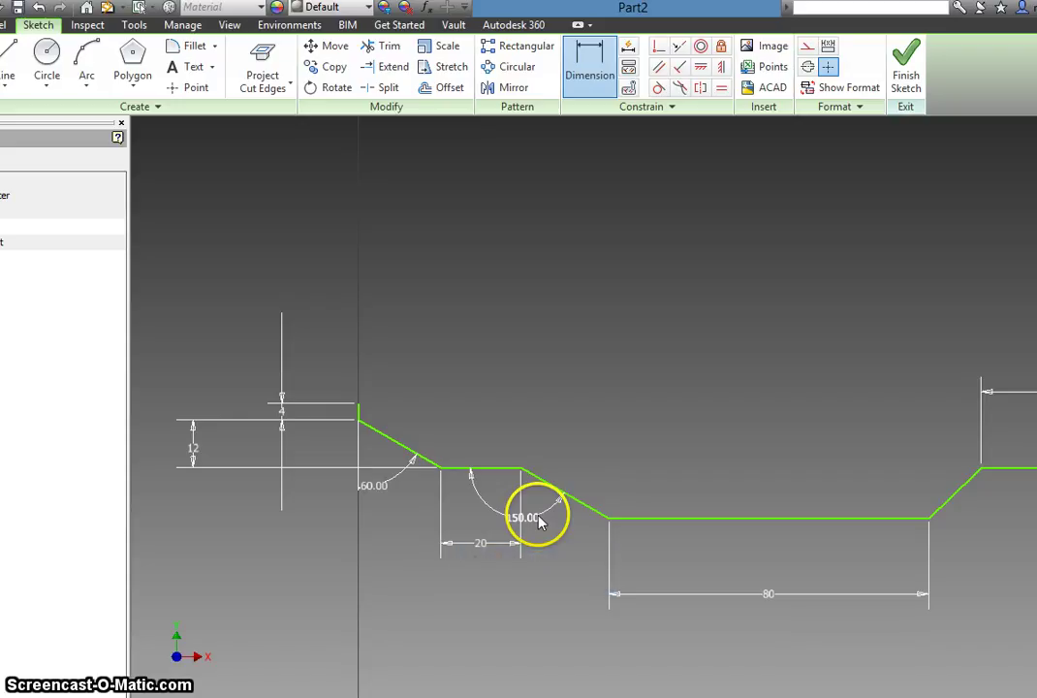
- Give the middle slope a 12 mm vertical drop dimension
click(557, 493)
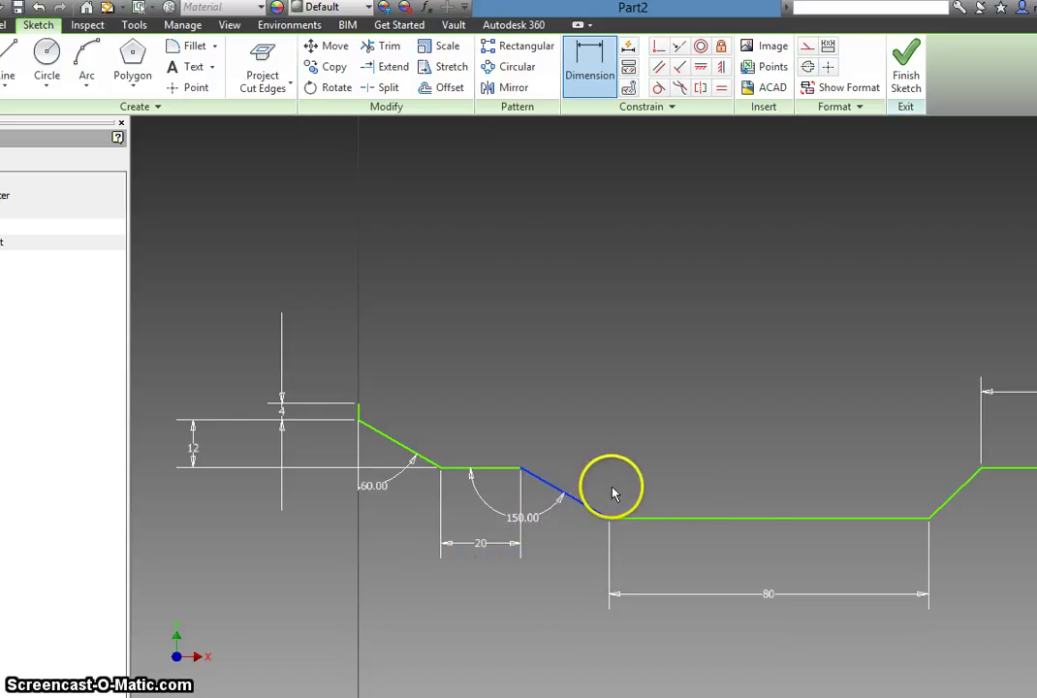
click(622, 493)
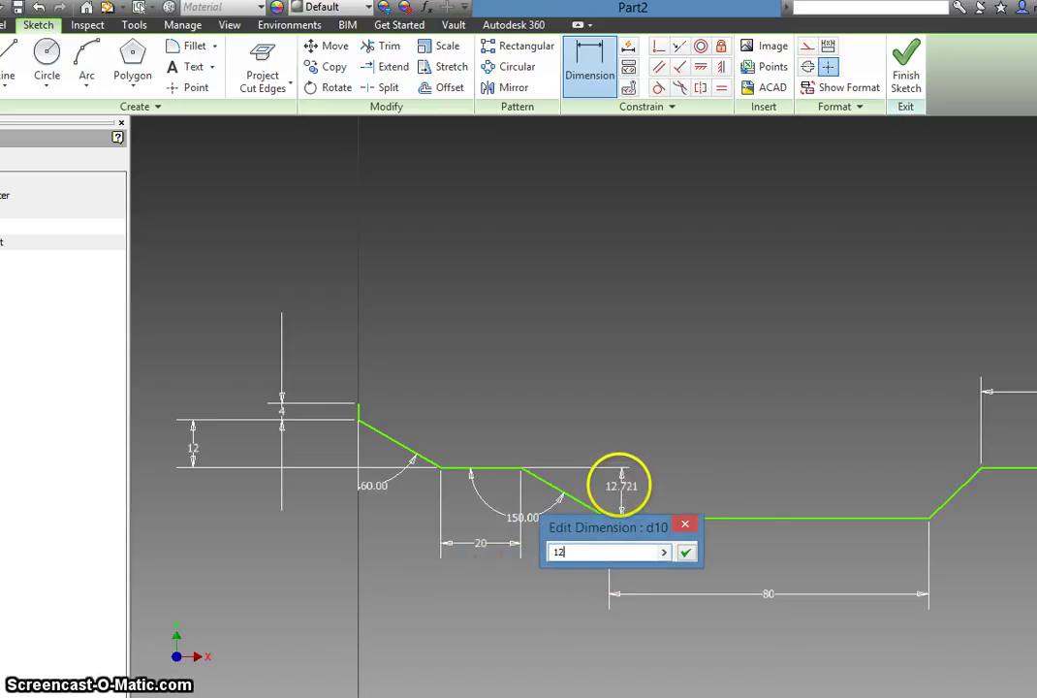
text(12)
key(Return)
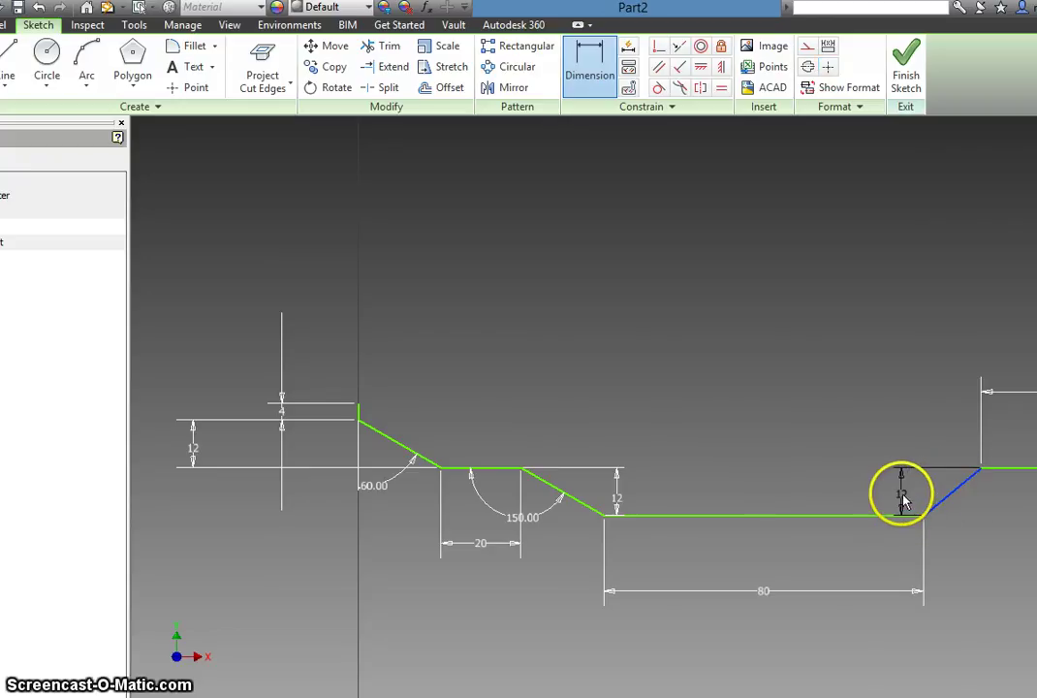
key(Escape)
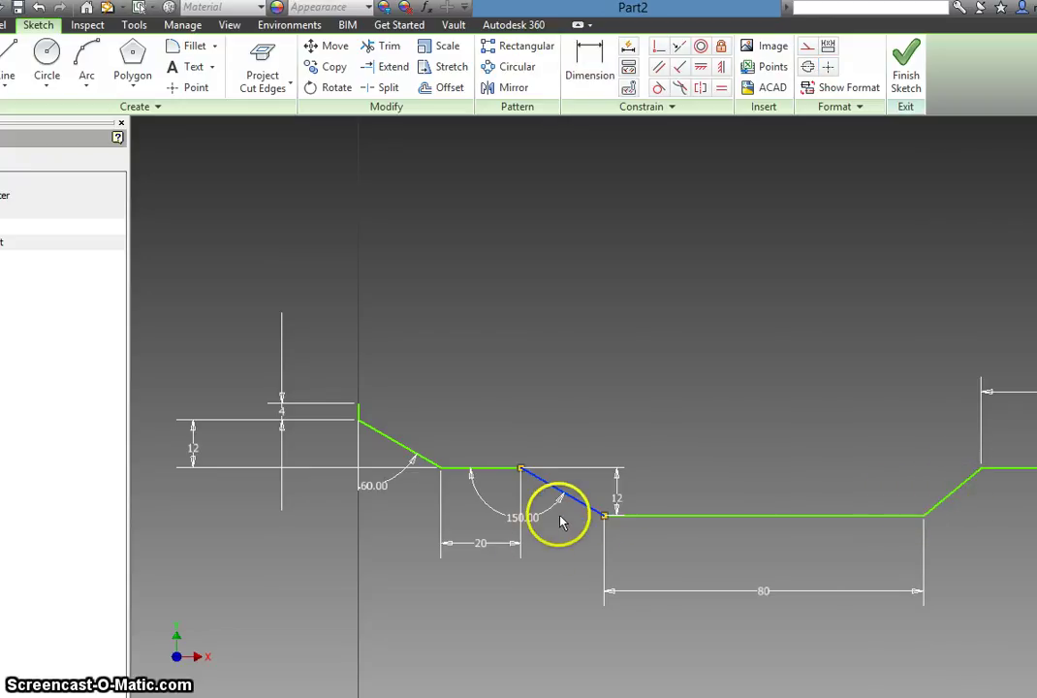
mouse_move(920, 549)
middle_down()
mouse_move(851, 544)
mouse_move(791, 515)
middle_up()
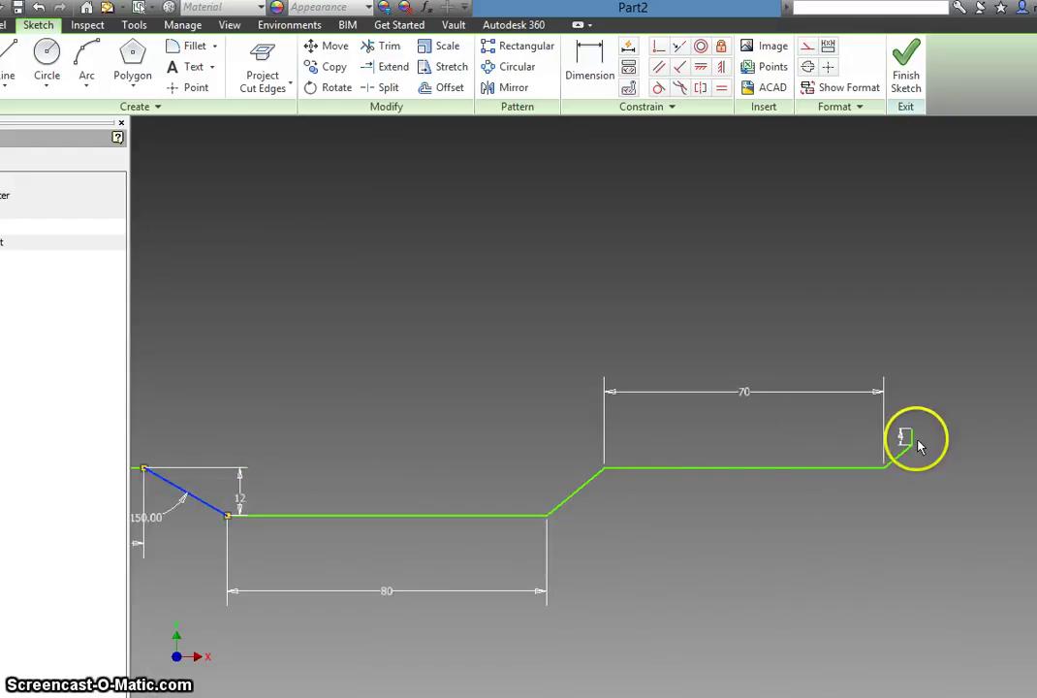
- Change the upper right flat's 70 dimension to 65
double_click(747, 391)
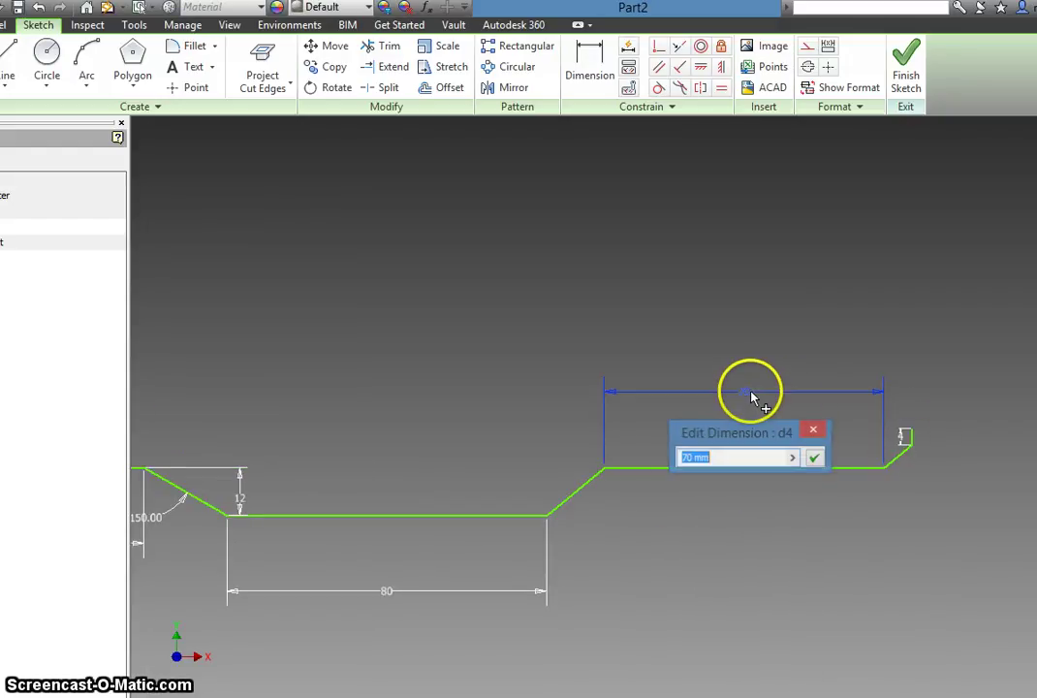
key(Return)
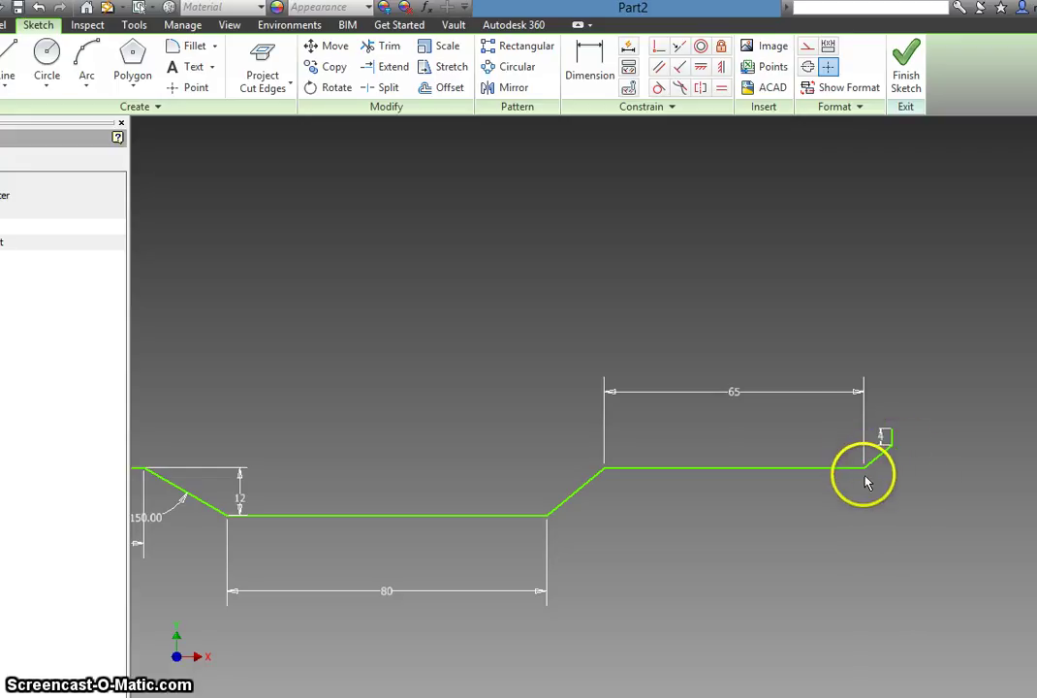
key(alt+Tab)
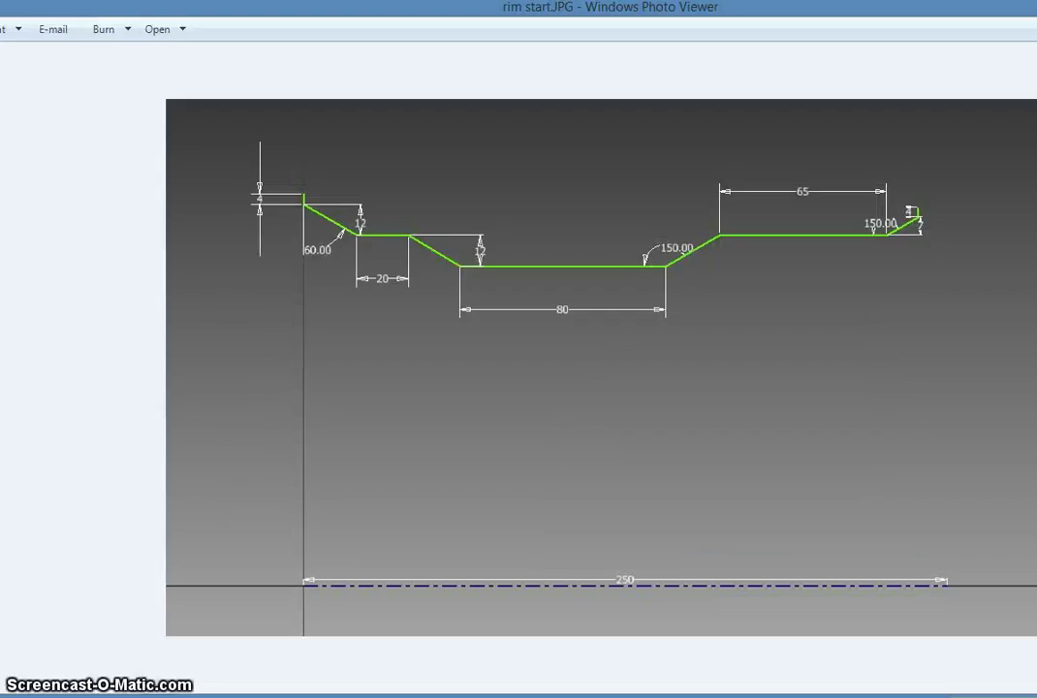
key(alt+Tab)
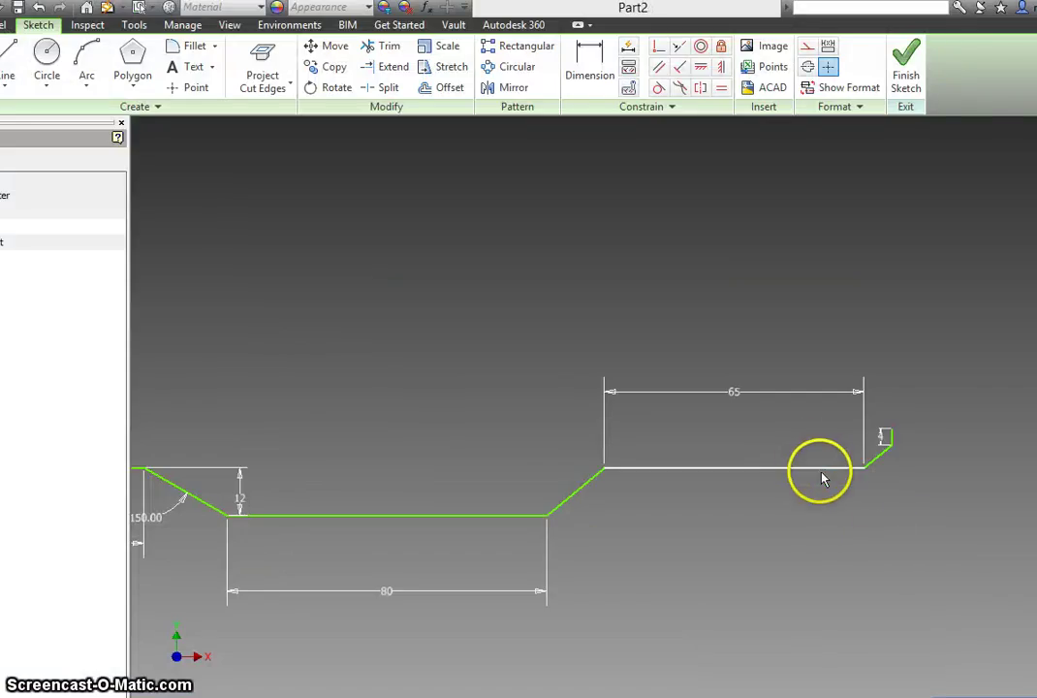
click(821, 469)
click(884, 462)
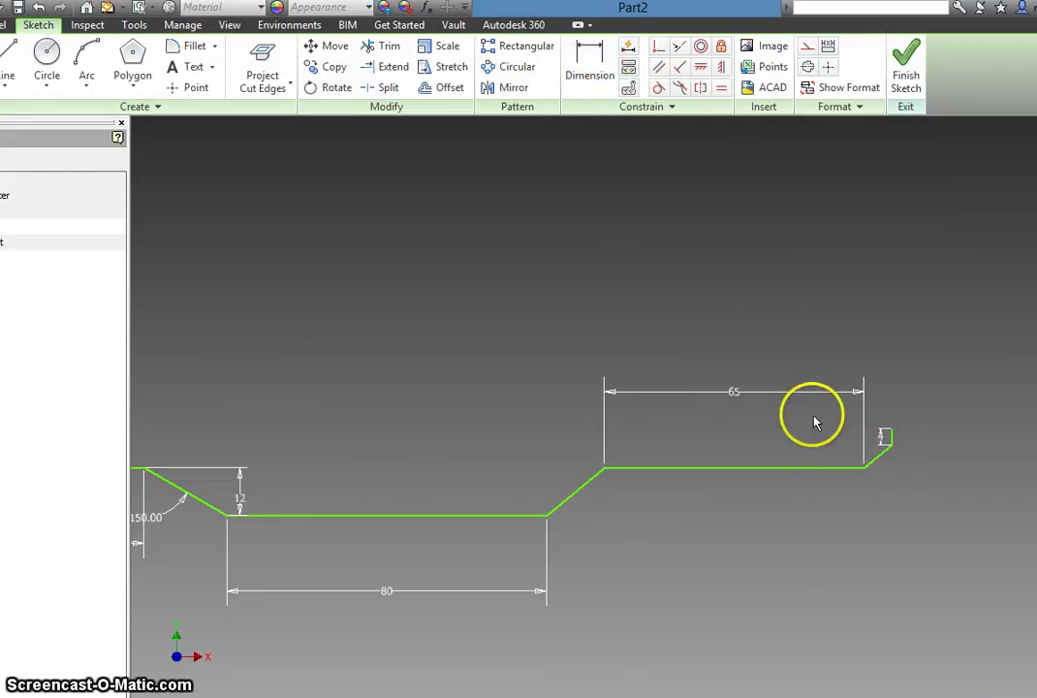
- Constrain the end slope to 150° from the upper right flat
key(d)
click(853, 469)
click(878, 459)
click(833, 435)
text(15)
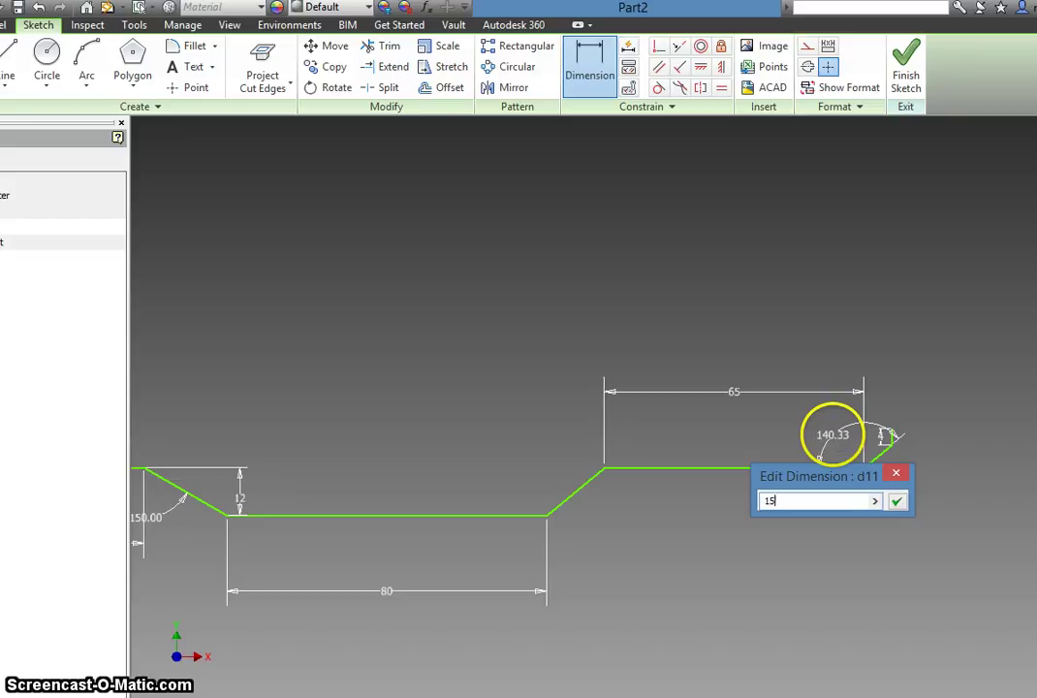
text(0)
key(Return)
- Add a 7 mm vertical rise dimension to the end lip
scroll(967, 447, up, 3)
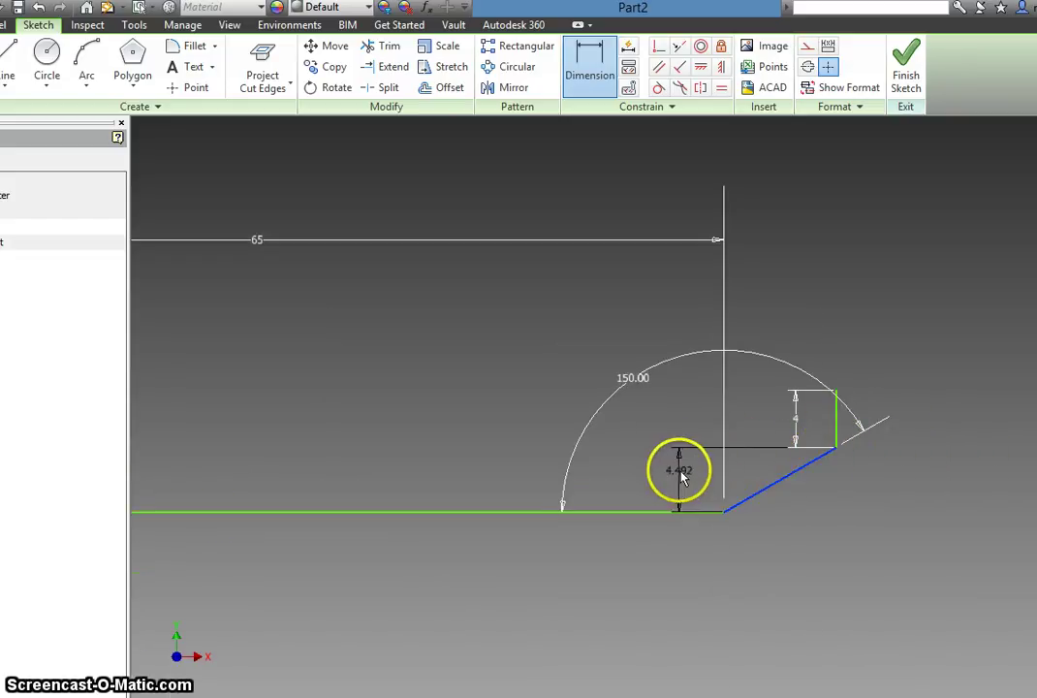
click(676, 476)
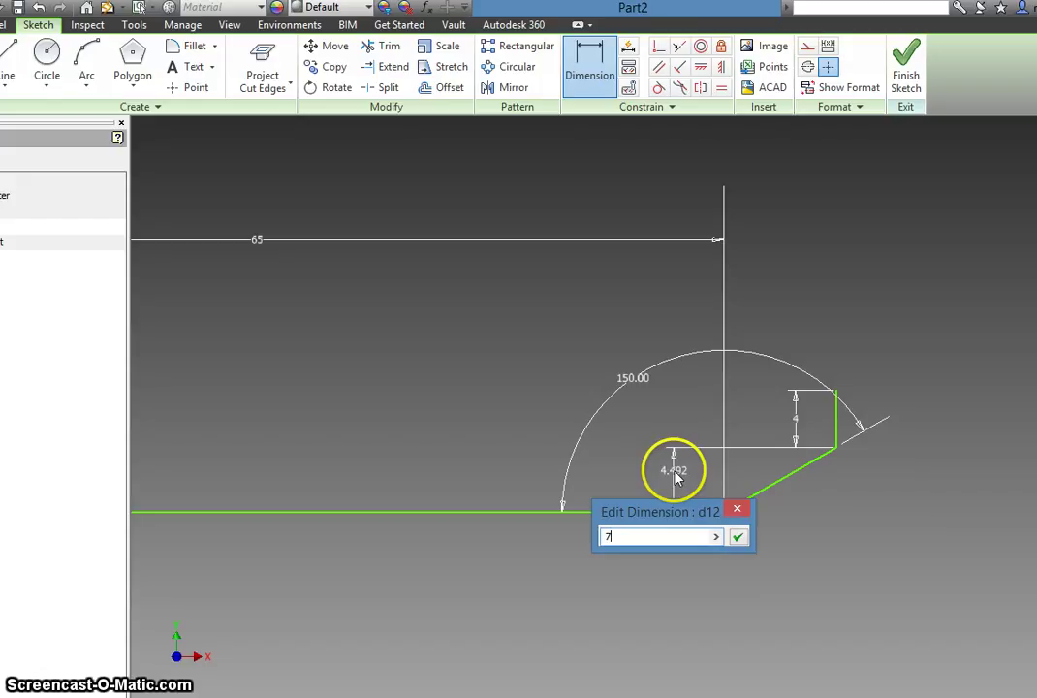
text(7)
key(Return)
scroll(684, 482, down, 5)
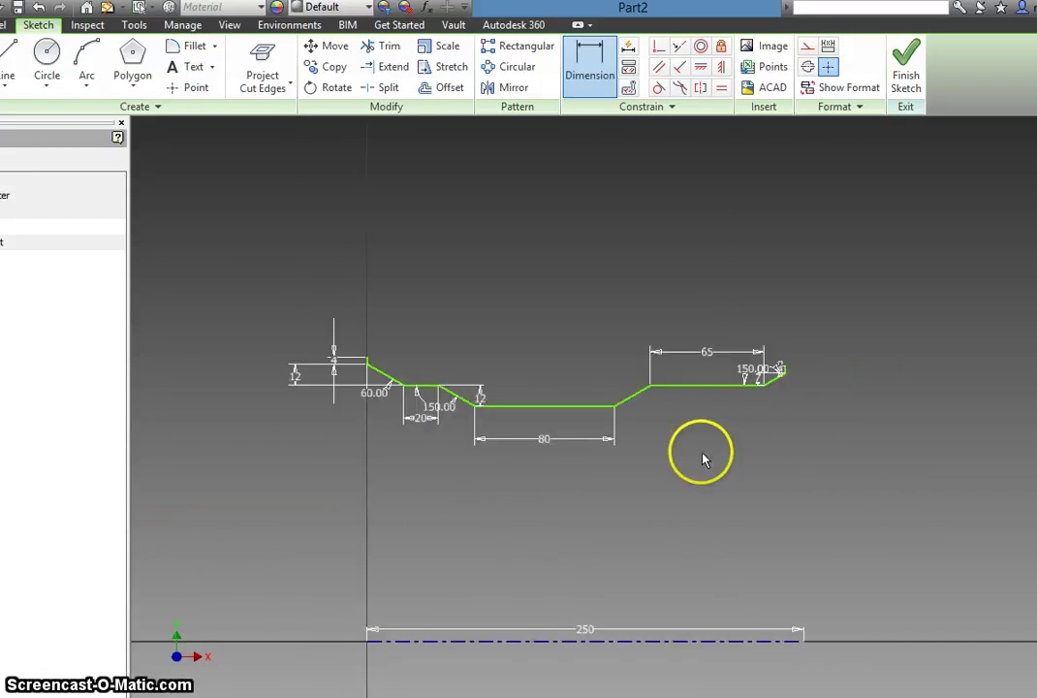
click(672, 384)
key(Escape)
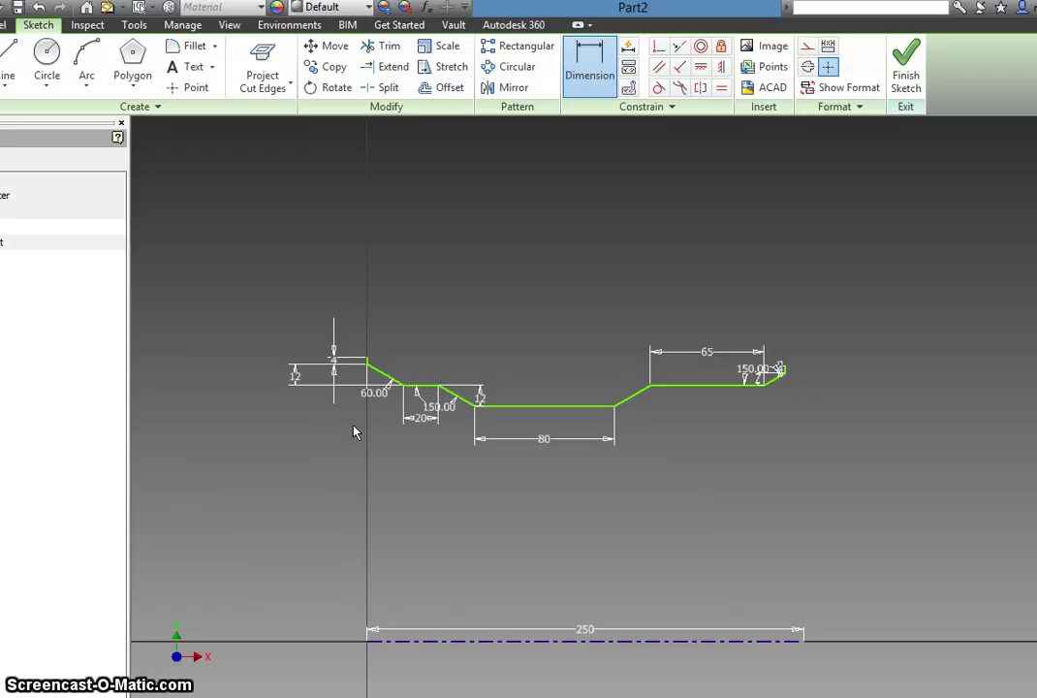
- Dimension the upper-left endpoint to the centreline as a 482 diameter, then finish the sketch
click(591, 58)
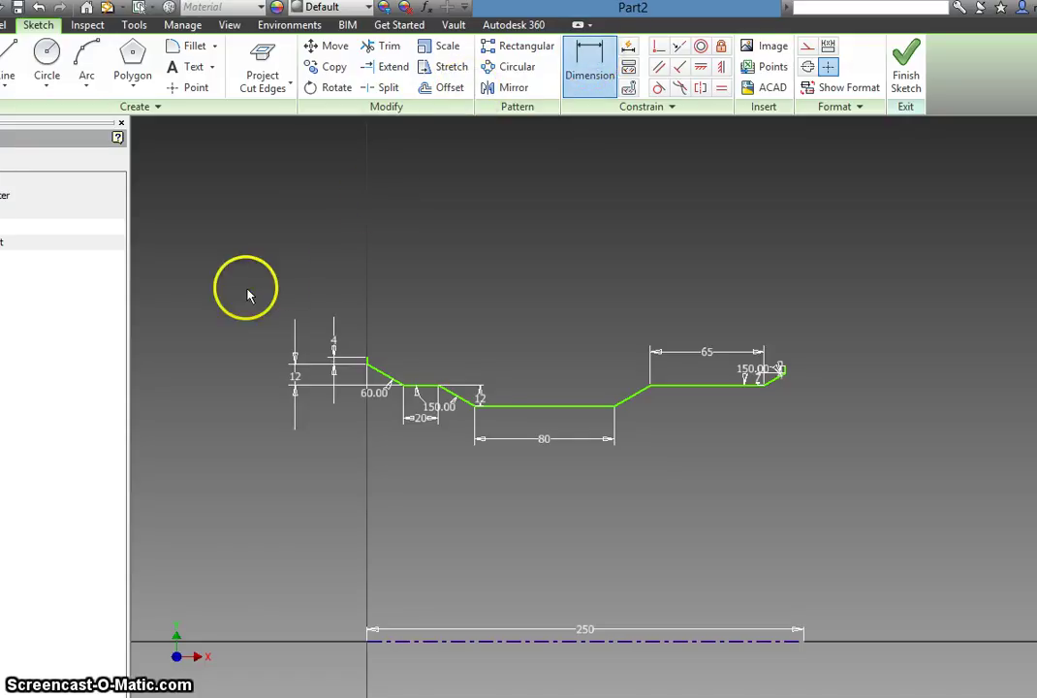
click(366, 357)
click(413, 642)
click(247, 546)
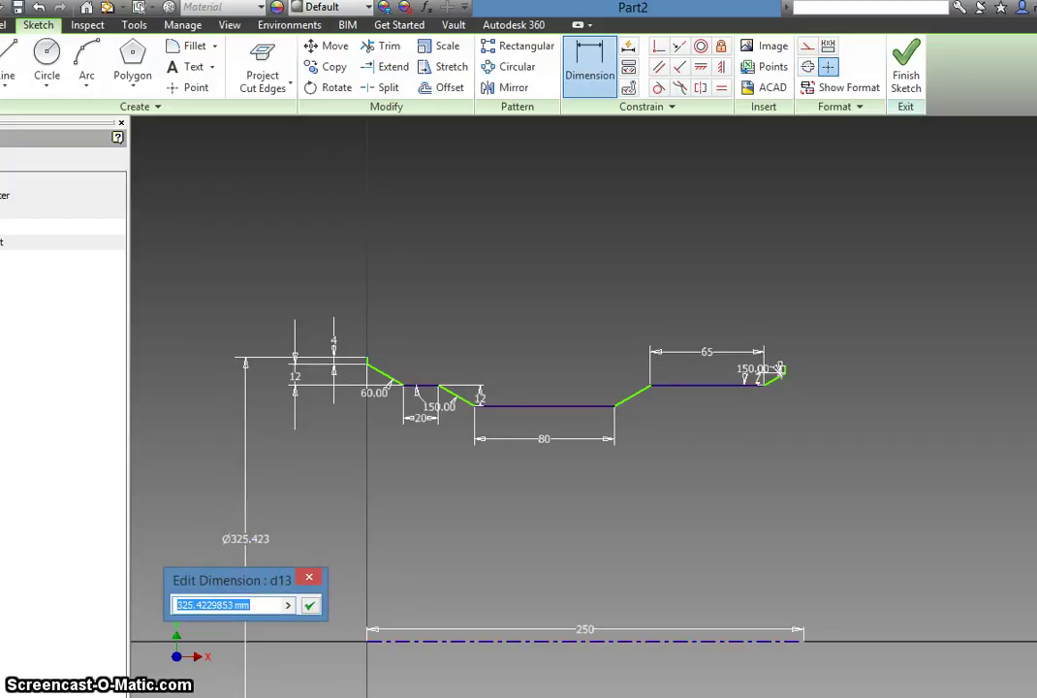
click(878, 654)
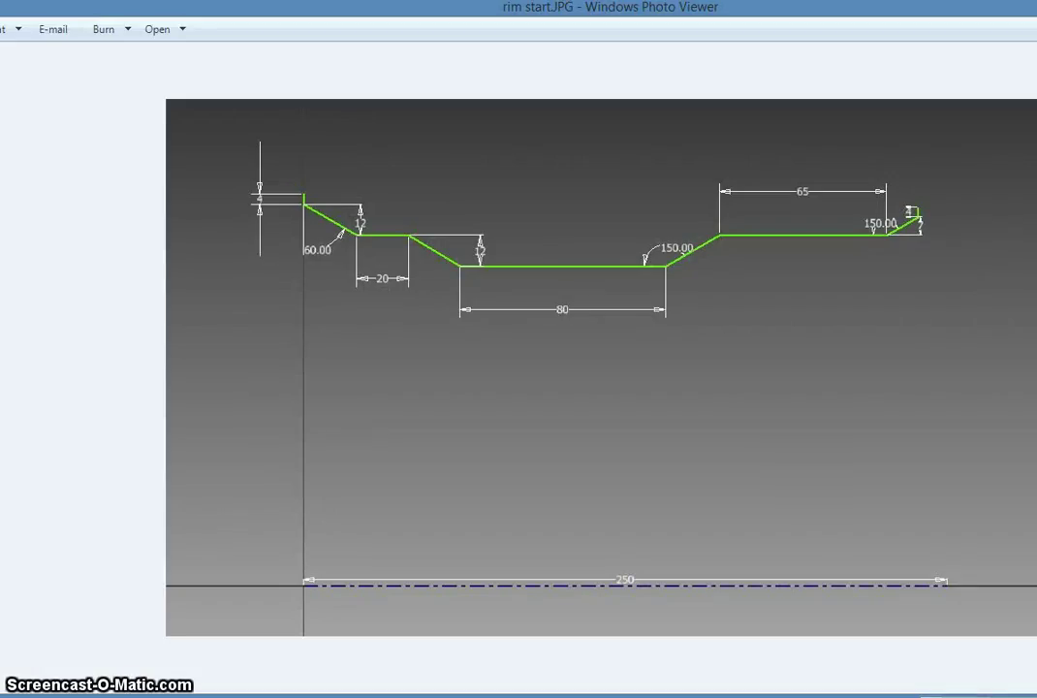
key(alt+Tab)
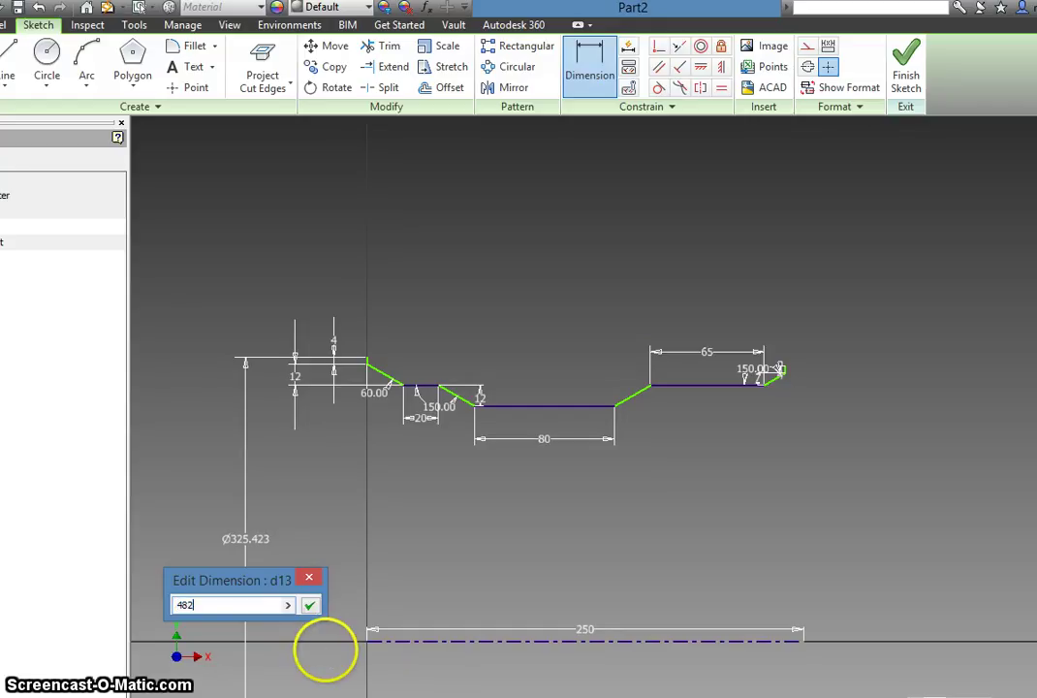
click(326, 651)
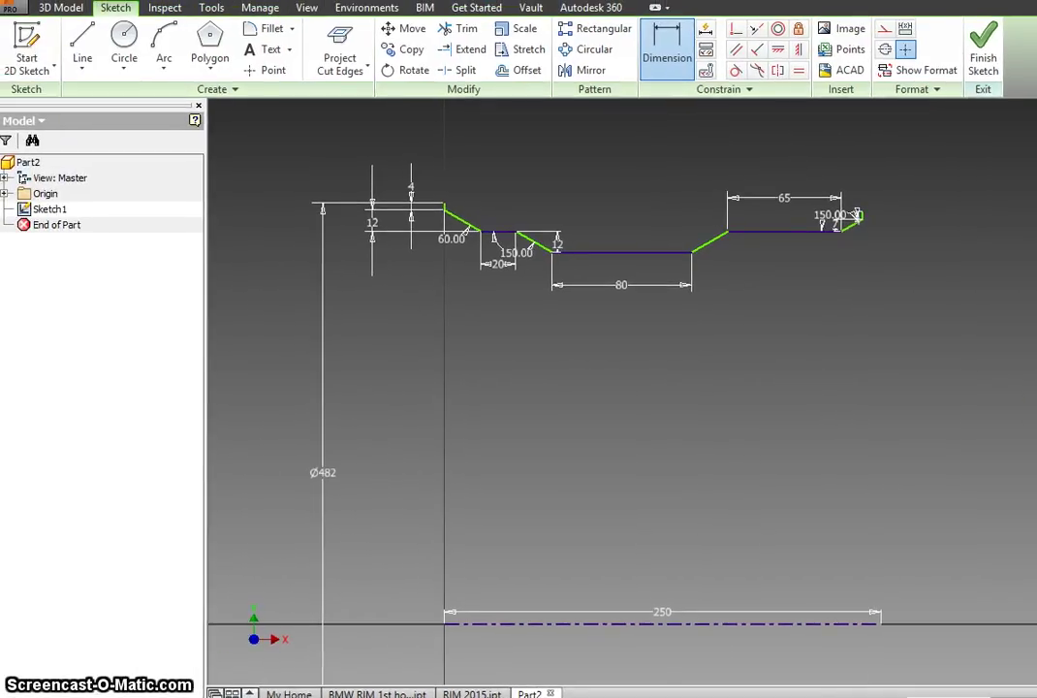
click(986, 66)
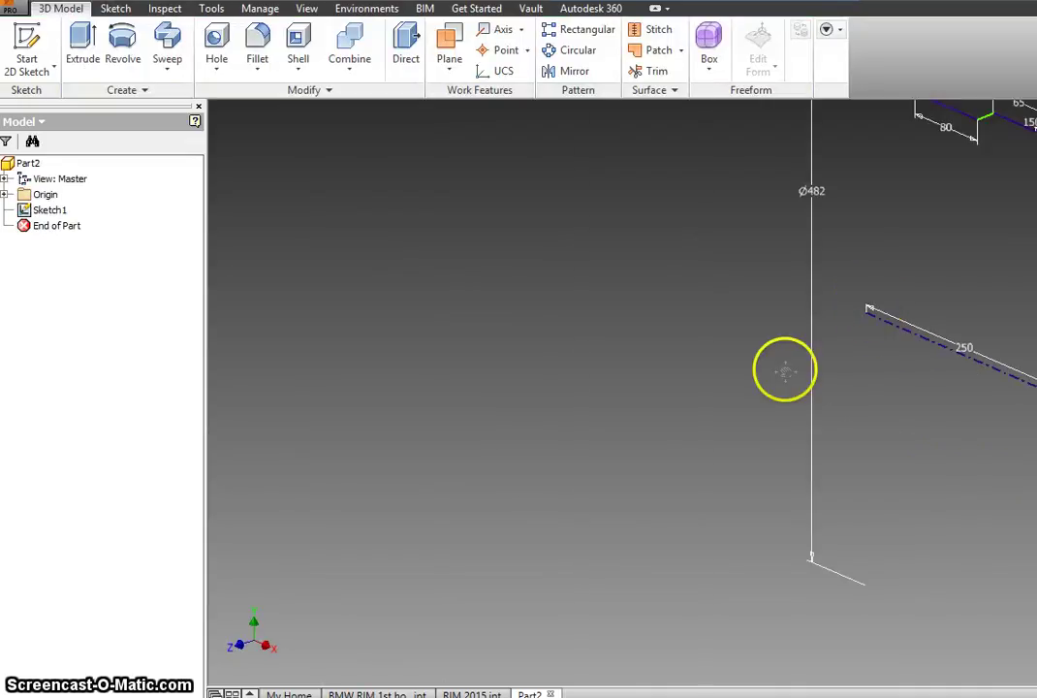
- Revolve the rim profile a full 360° about the 250 centreline to create RevolutionSrf1
key(F5)
key(F5)
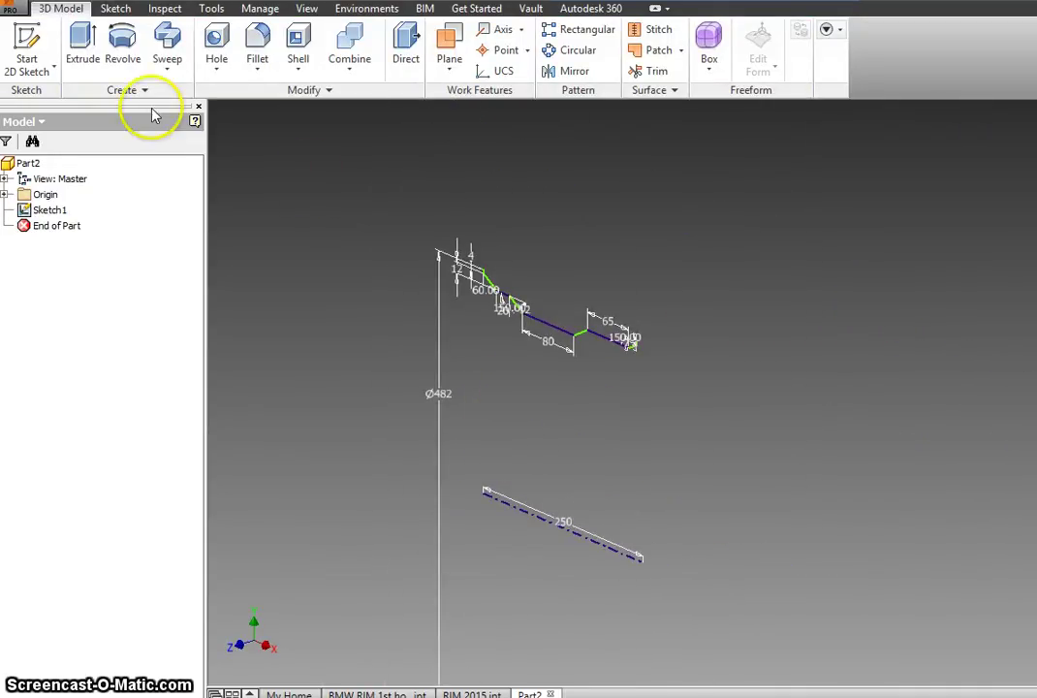
click(139, 44)
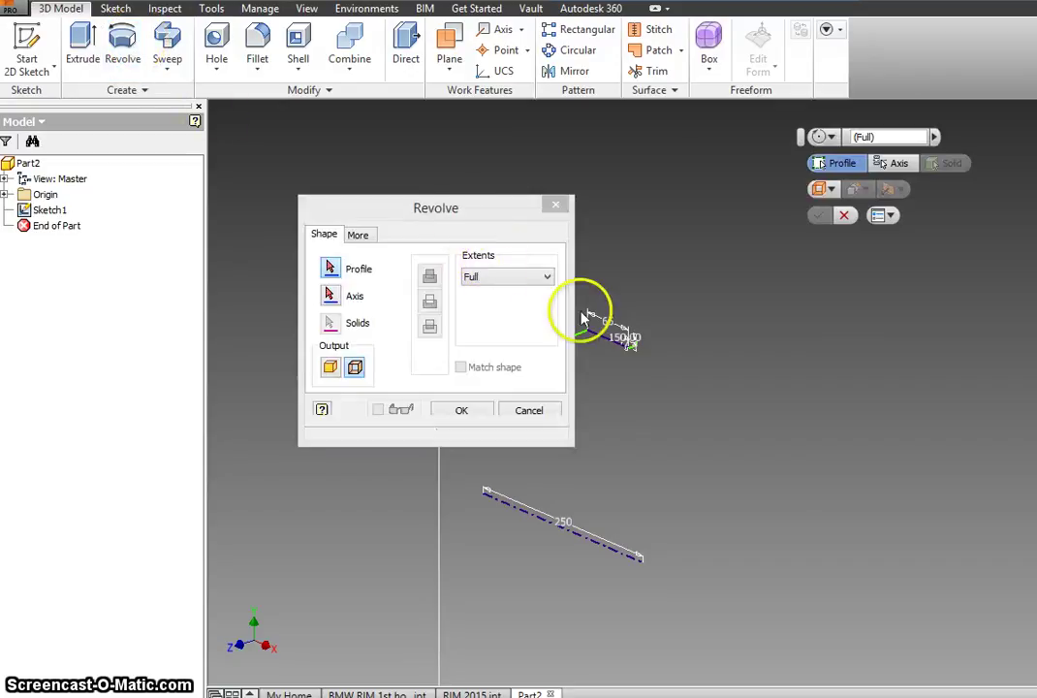
drag(430, 185, 280, 194)
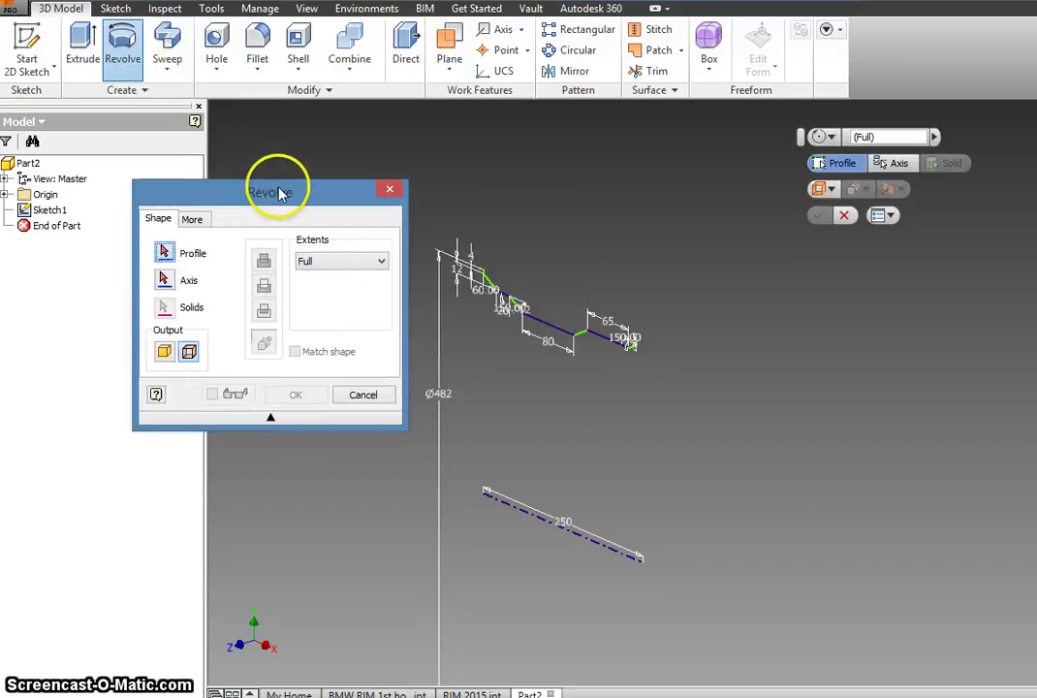
click(530, 331)
click(160, 280)
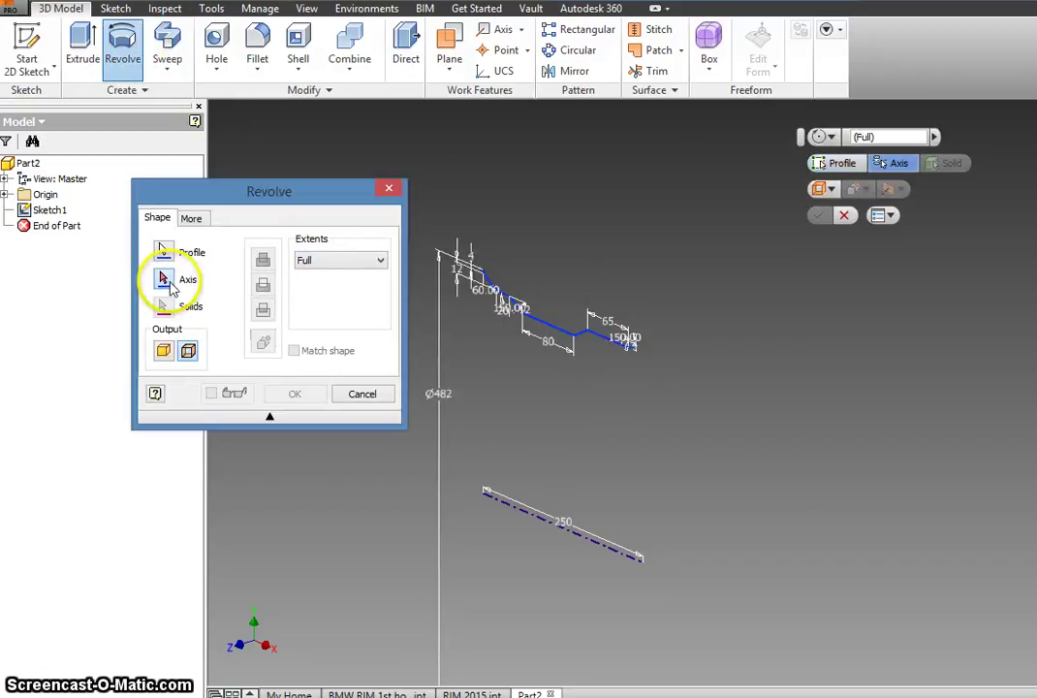
click(568, 535)
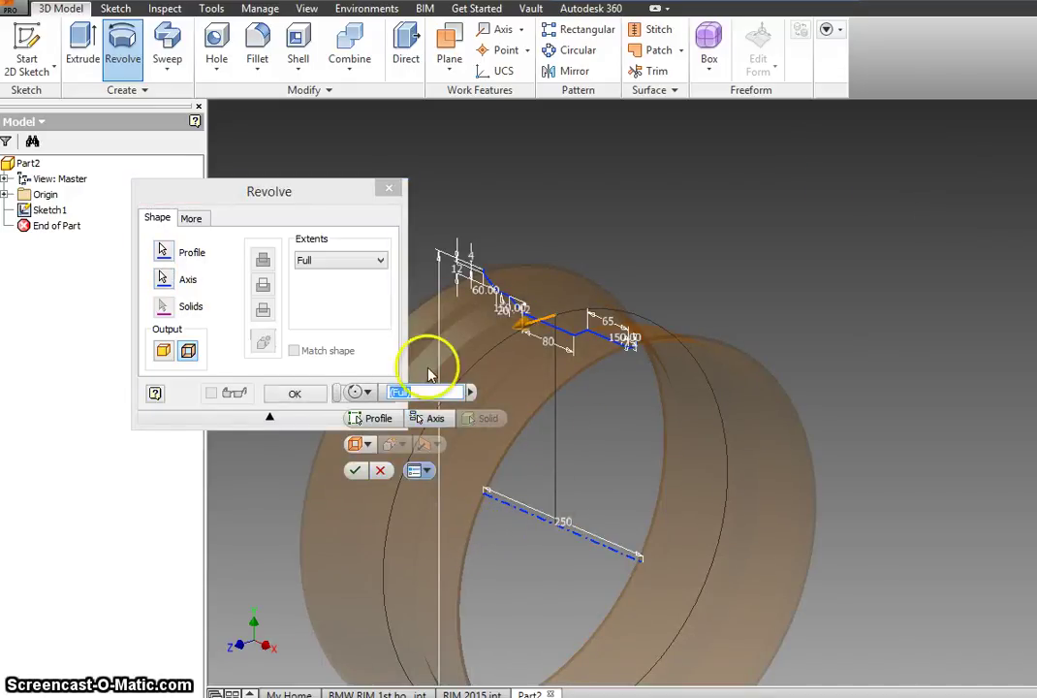
click(355, 472)
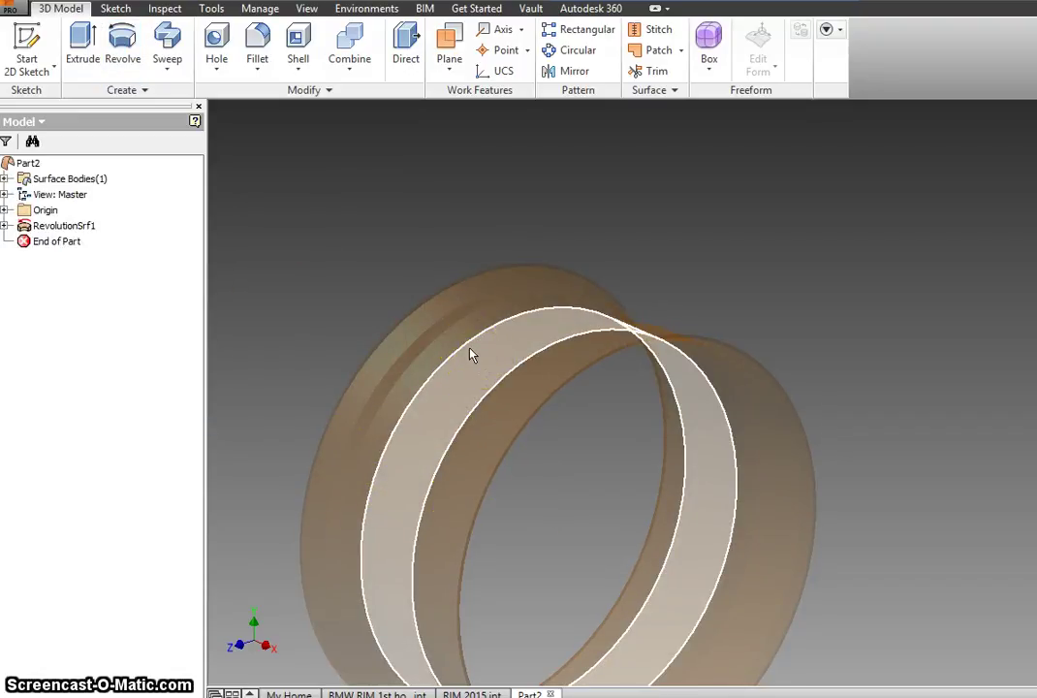
- Orbit the revolved hoop, then launch Thicken/Offset from the Modify panel's Combine list
mouse_move(472, 354)
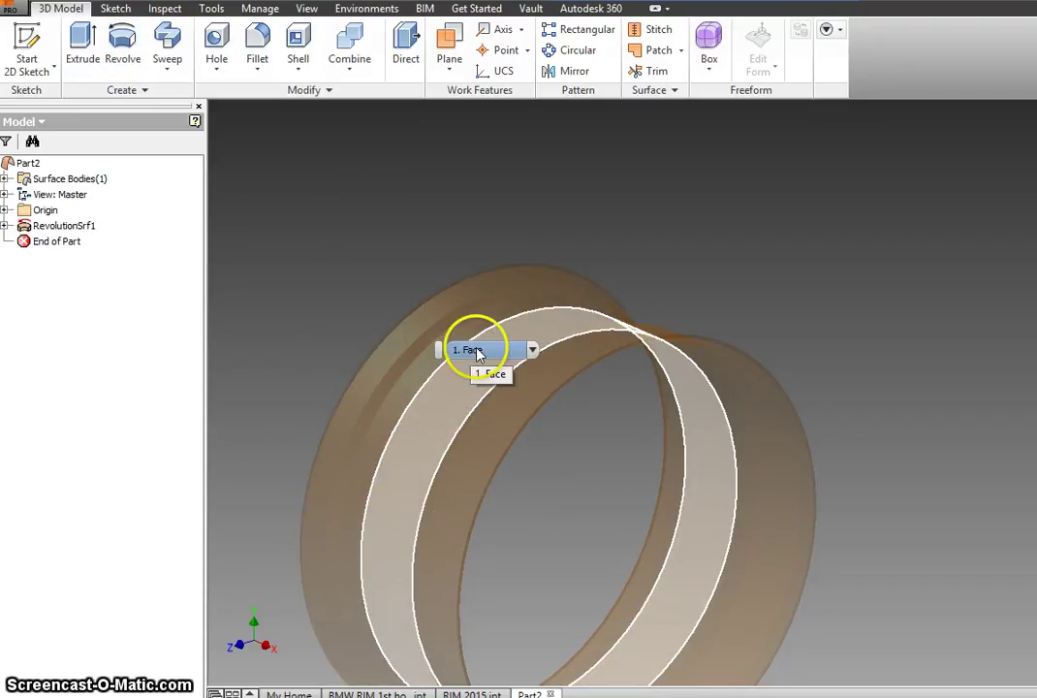
click(697, 300)
shift+middle_drag(668, 230, 669, 176)
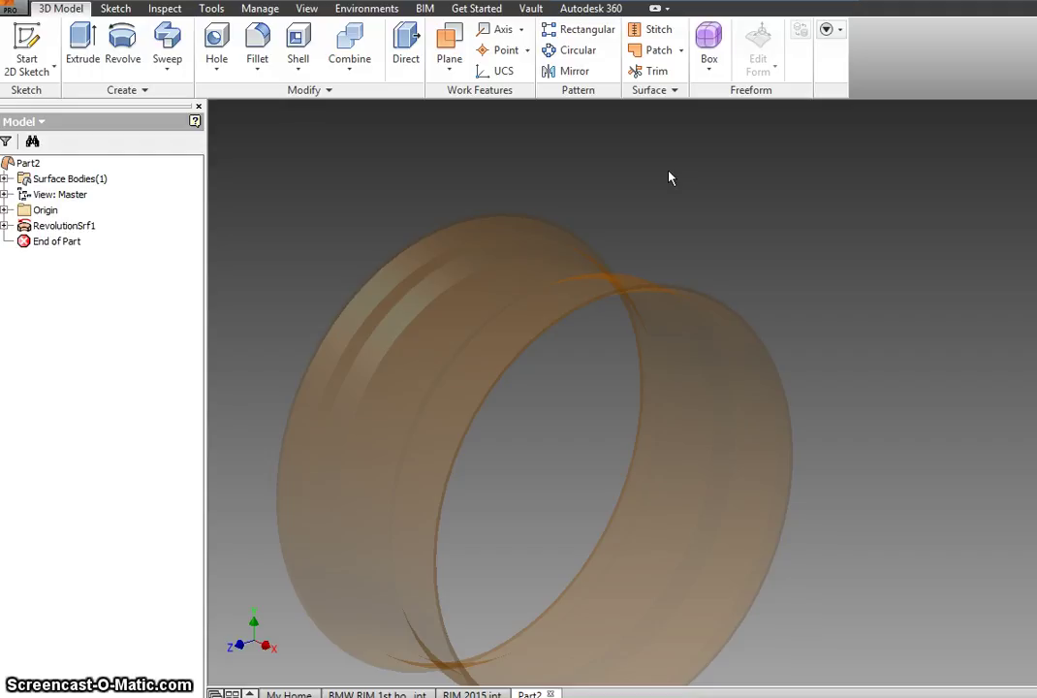
click(674, 180)
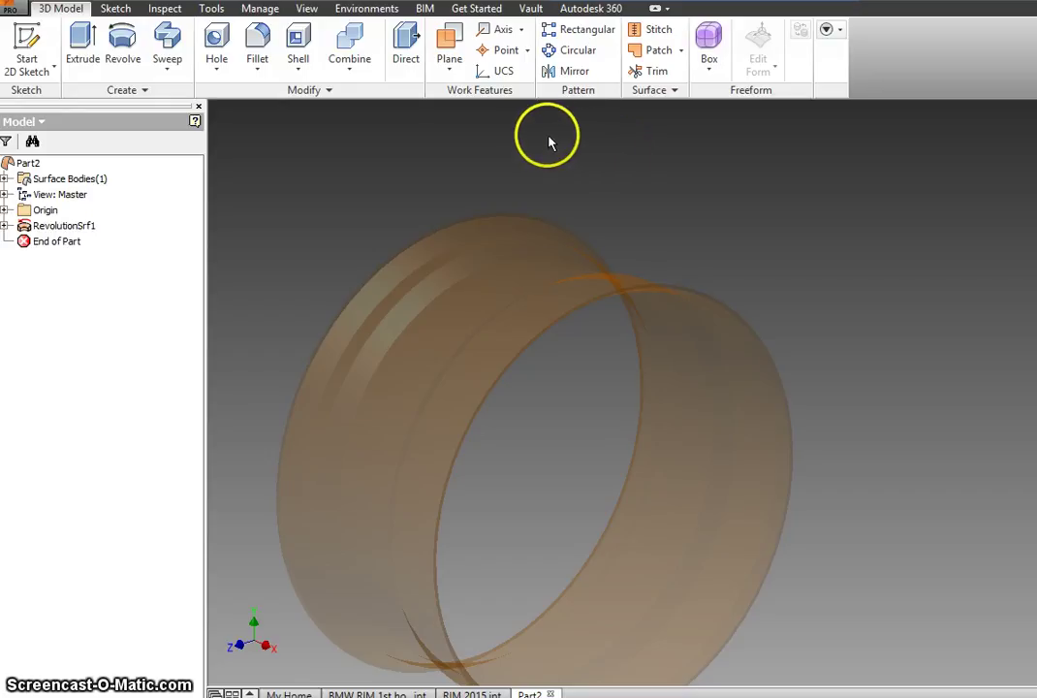
click(351, 72)
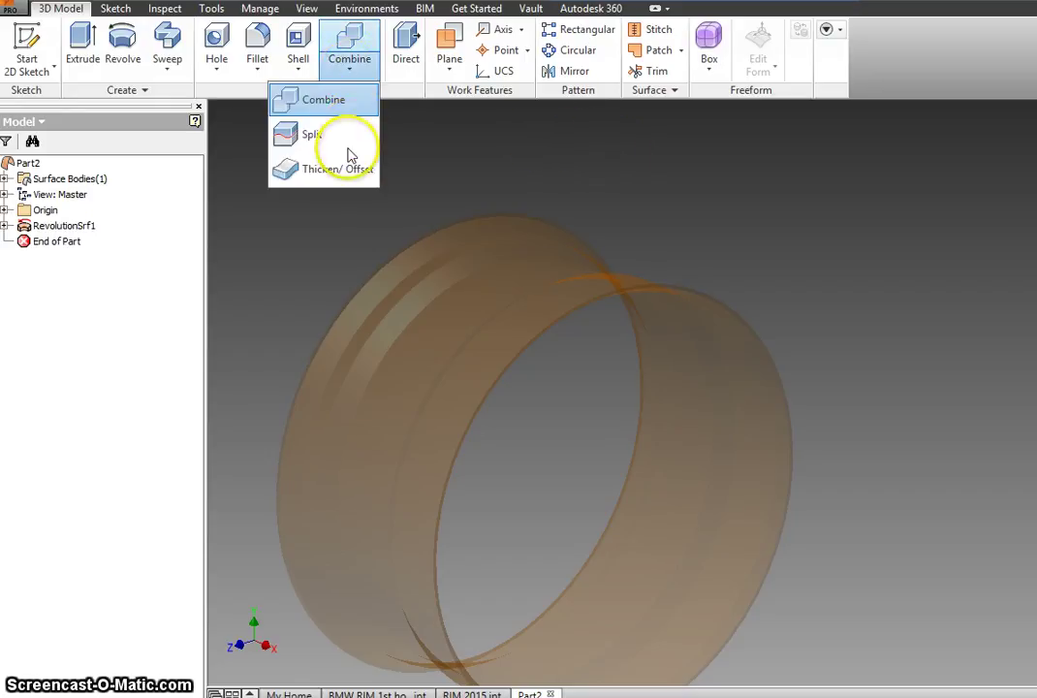
click(335, 170)
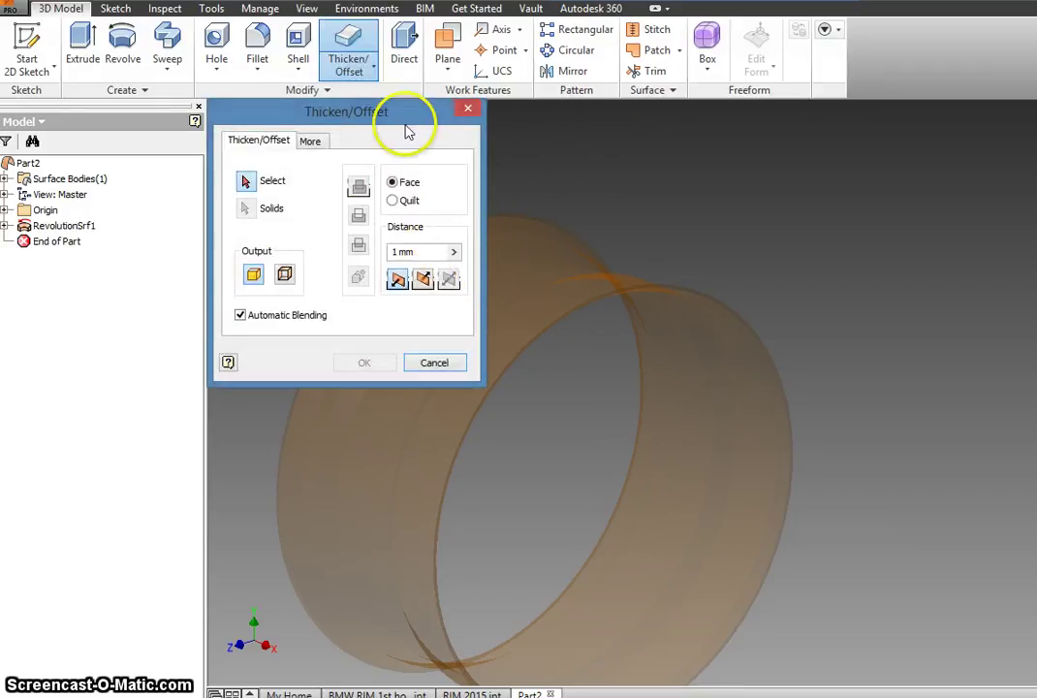
- Cancel Thicken/Offset and fillet all edges of the RevolutionSrf1 ring with a 2 mm radius
click(468, 109)
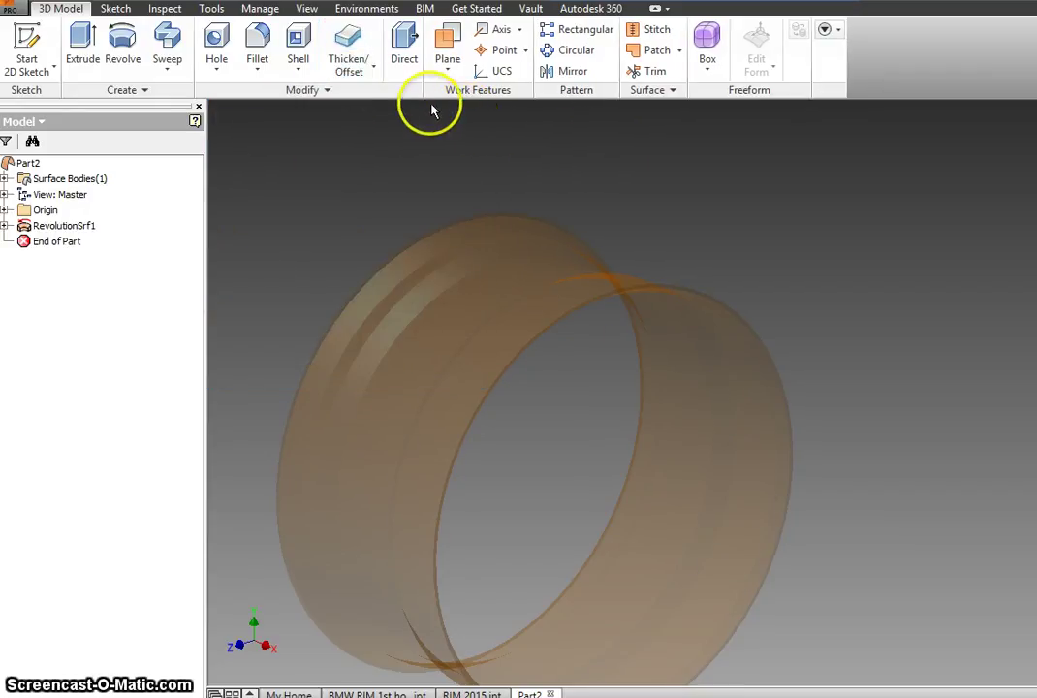
click(258, 35)
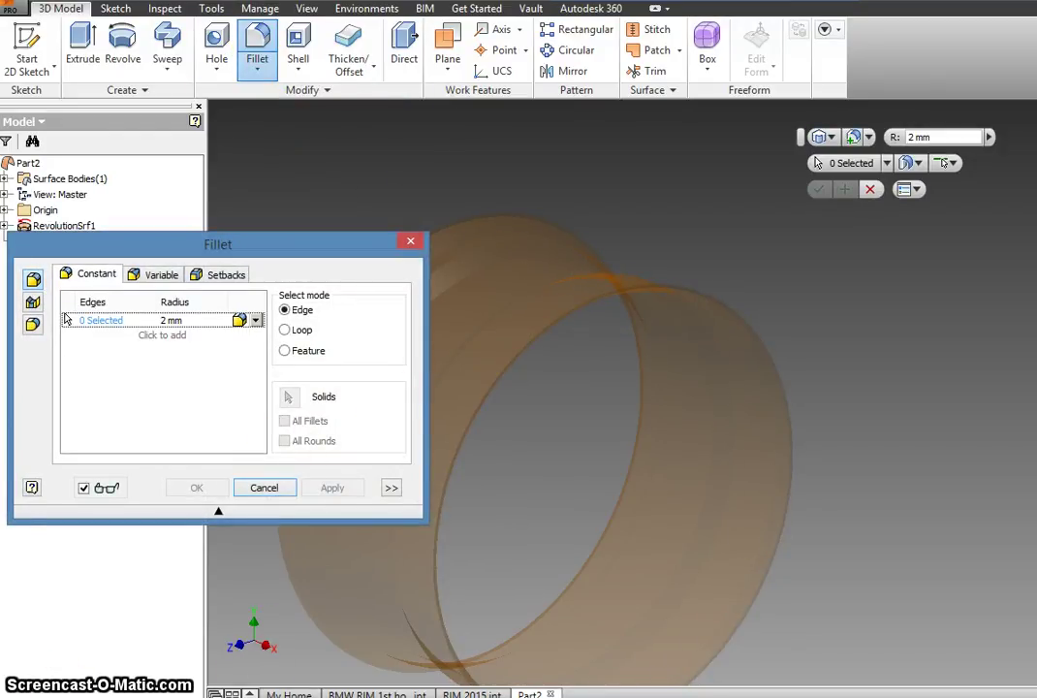
key(Escape)
click(275, 37)
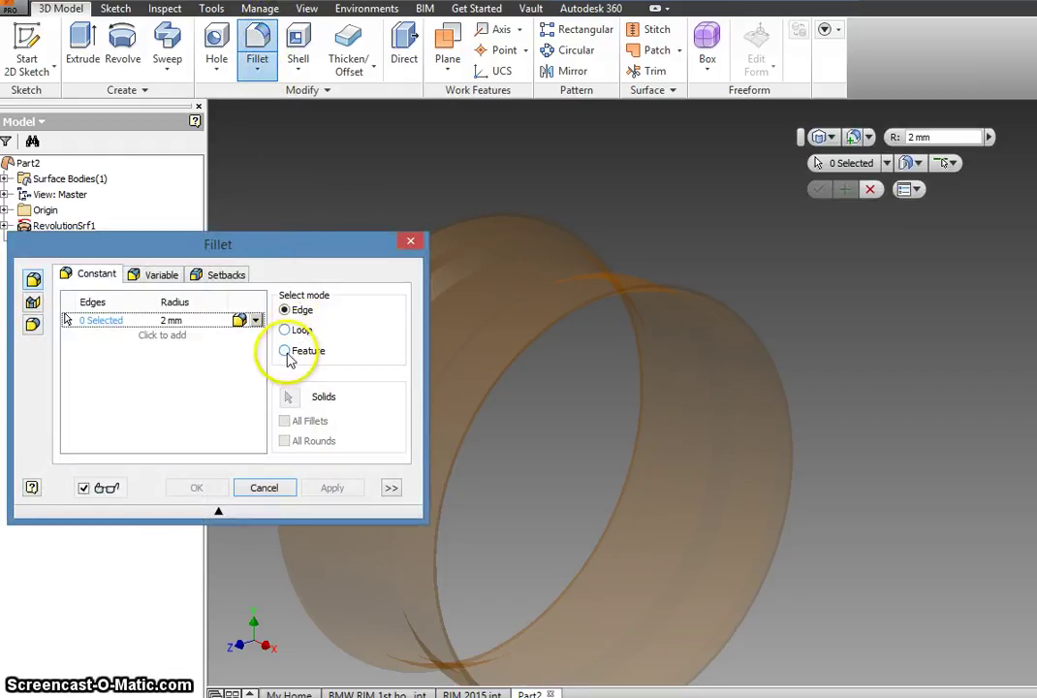
click(629, 296)
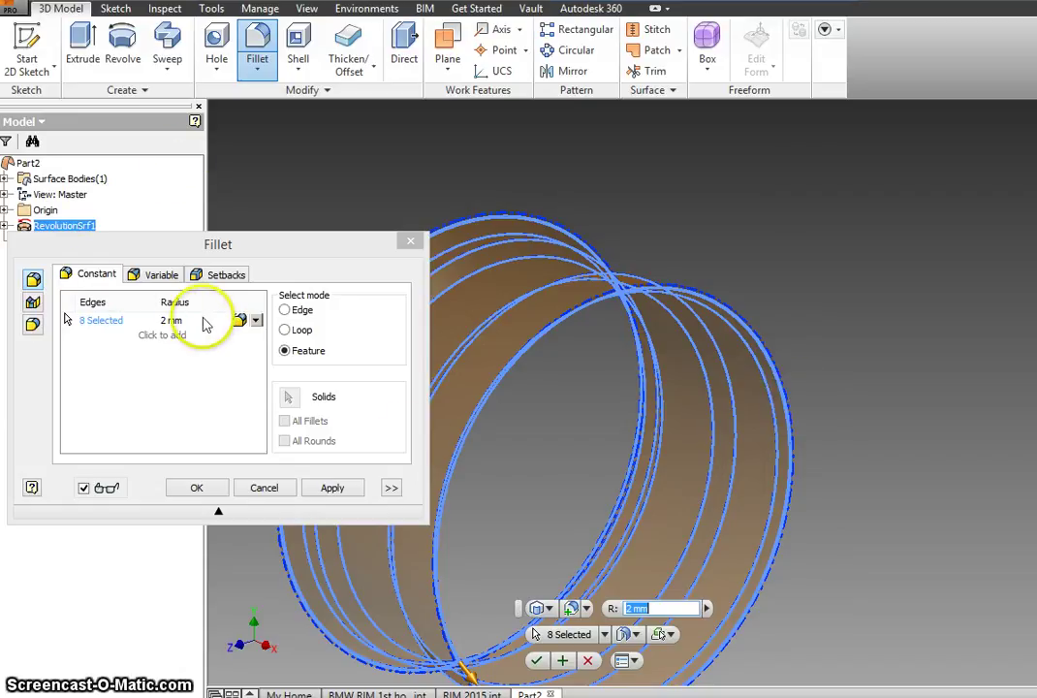
key(Return)
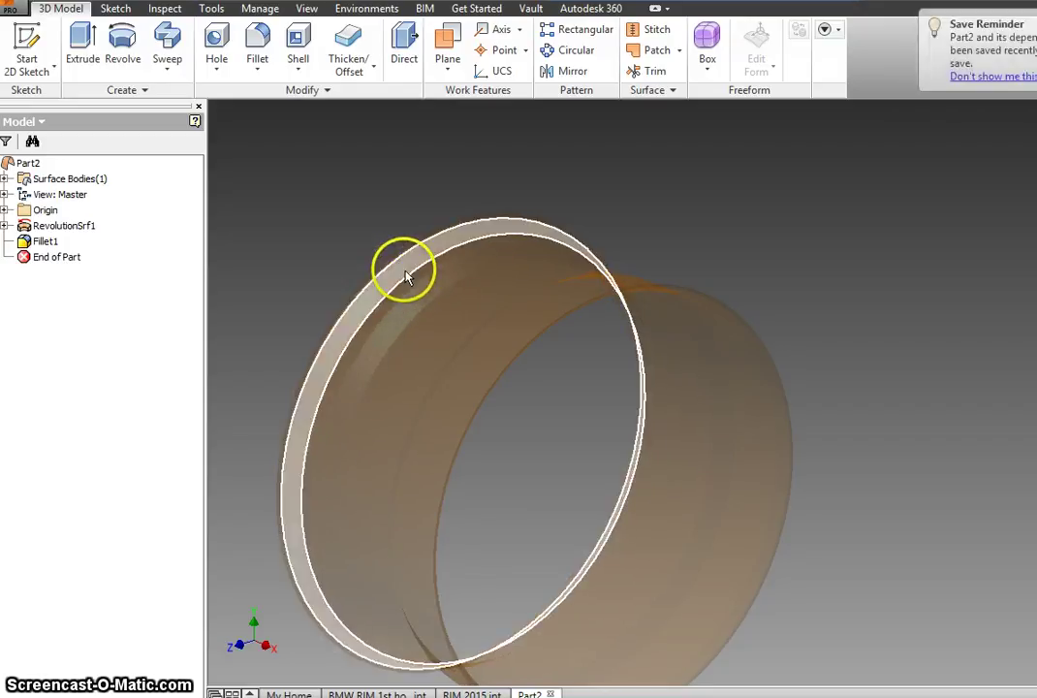
shift+middle_drag(552, 354, 713, 276)
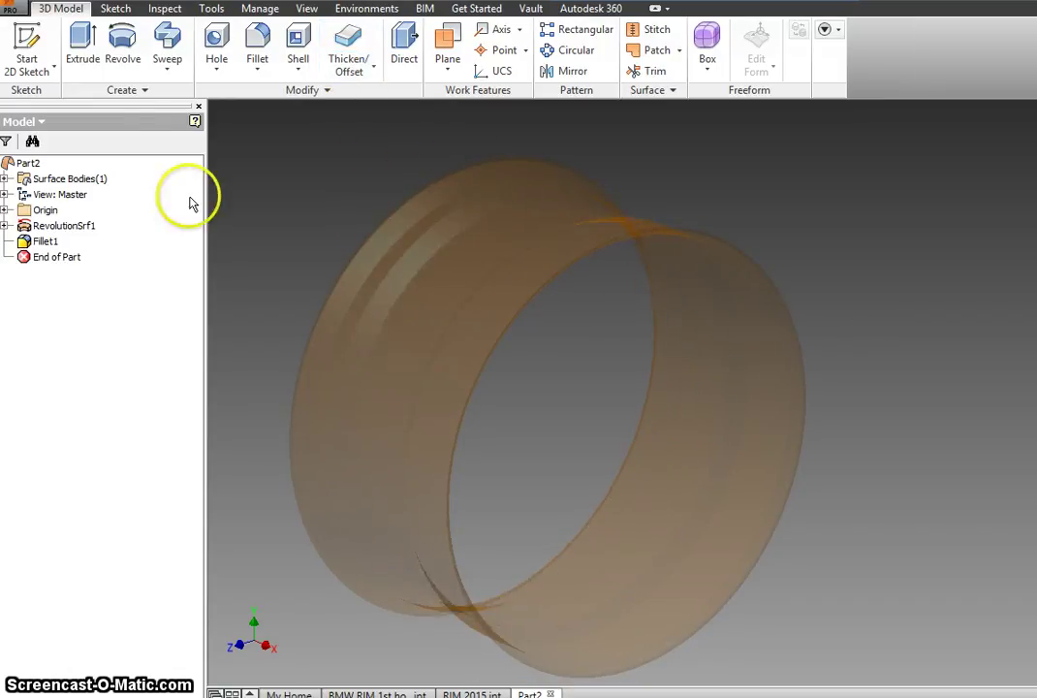
click(347, 39)
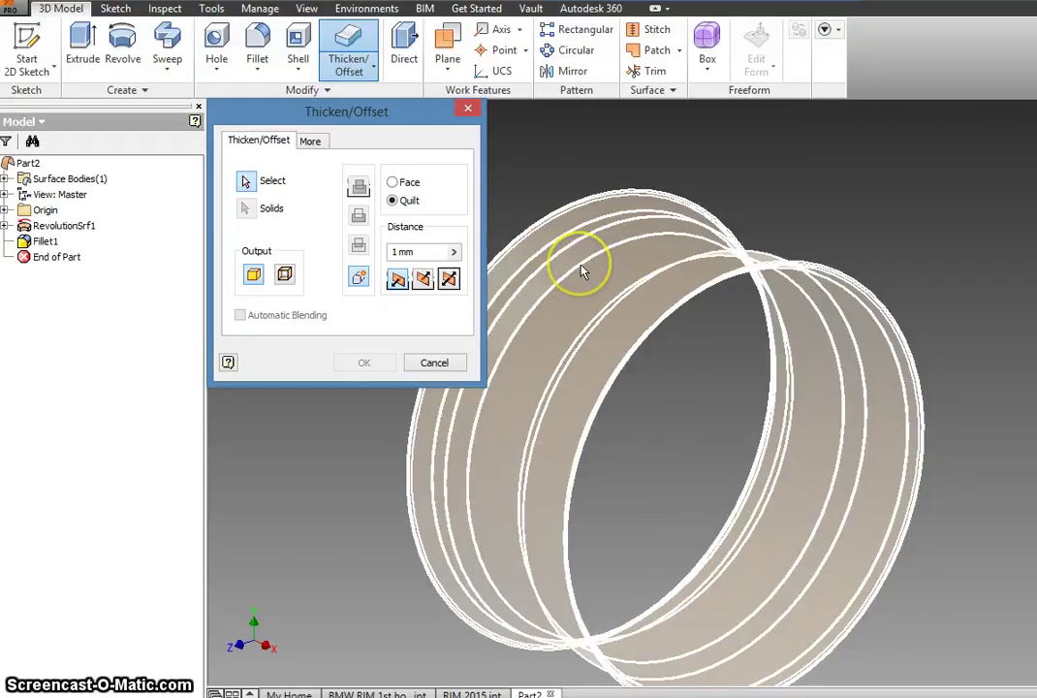
- Thicken the whole ring quilt by 4 mm to make the solid Thicken1
click(581, 272)
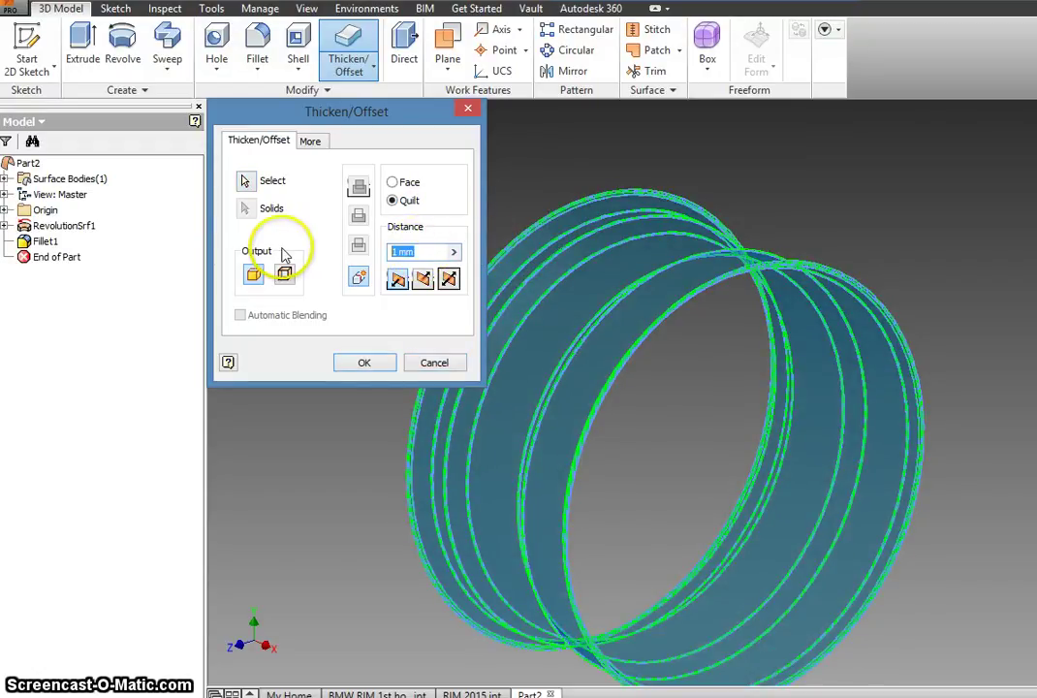
text(4)
key(Return)
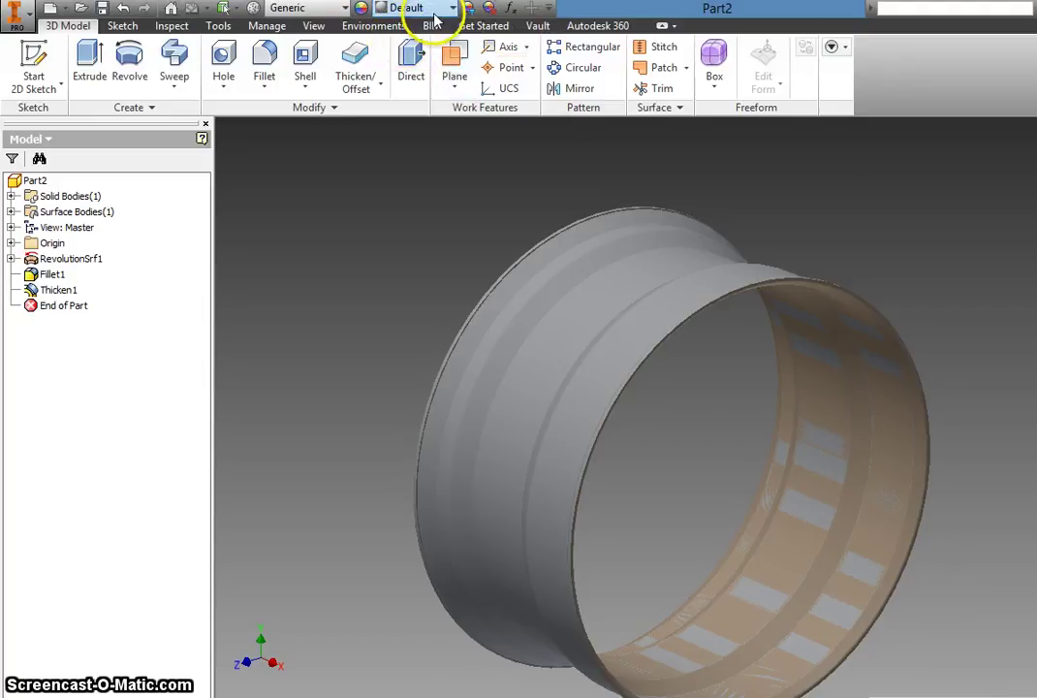
- Apply the Chrome - Polished Black appearance to the ring
click(434, 14)
scroll(393, 122, up, 3)
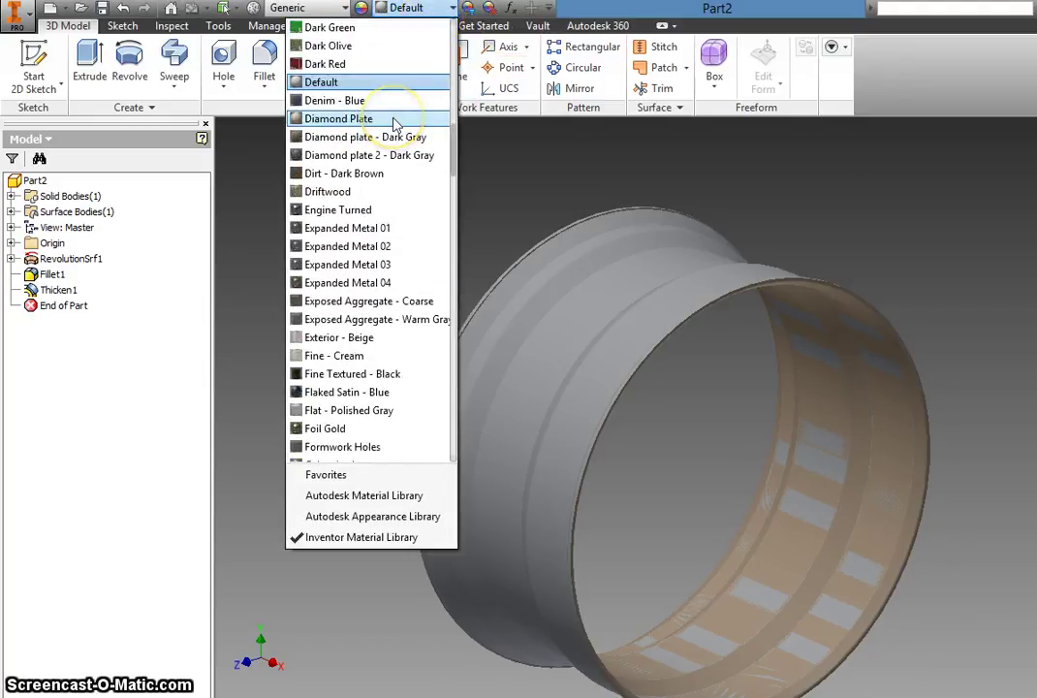
scroll(393, 123, up, 5)
click(394, 135)
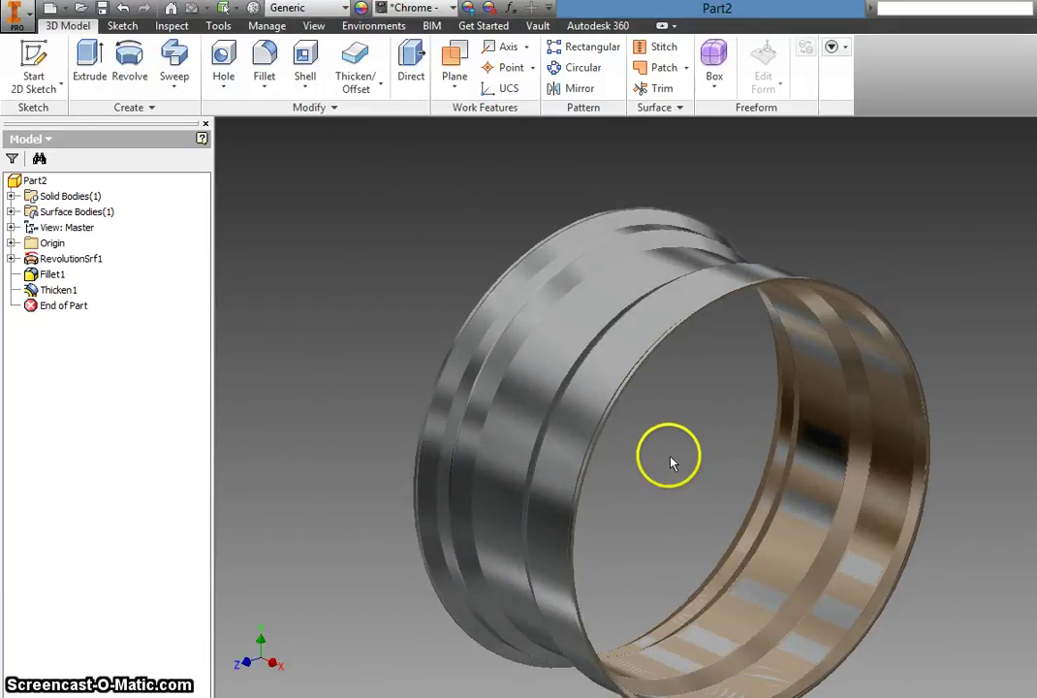
- Rename the solid body Solid1 to 'rim' in the Solid Bodies browser folder
click(11, 196)
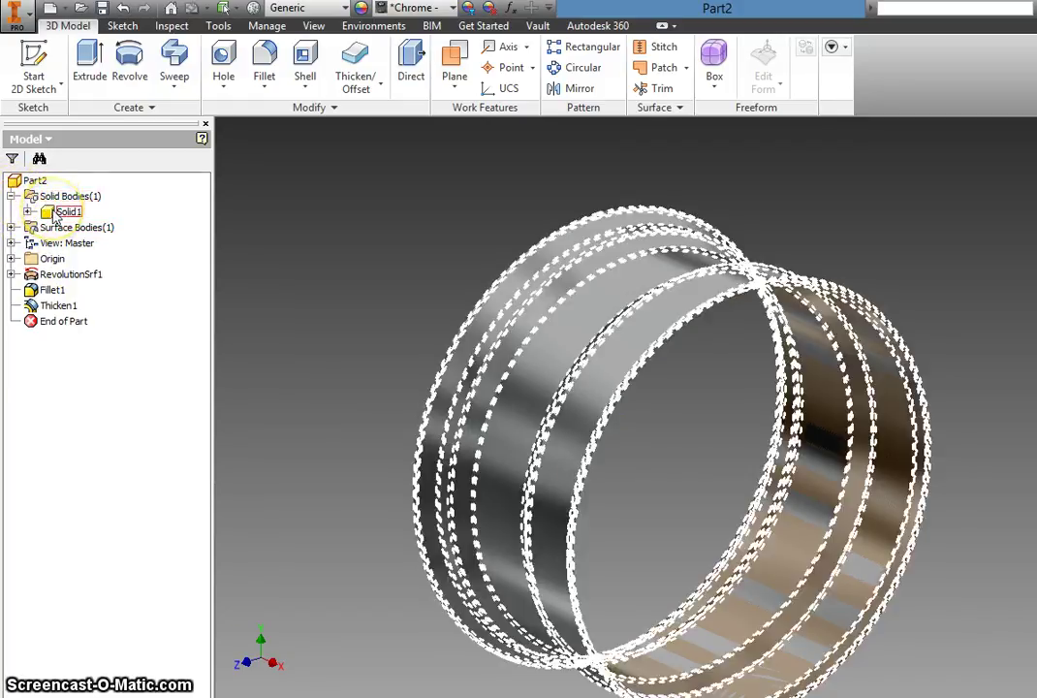
click(64, 211)
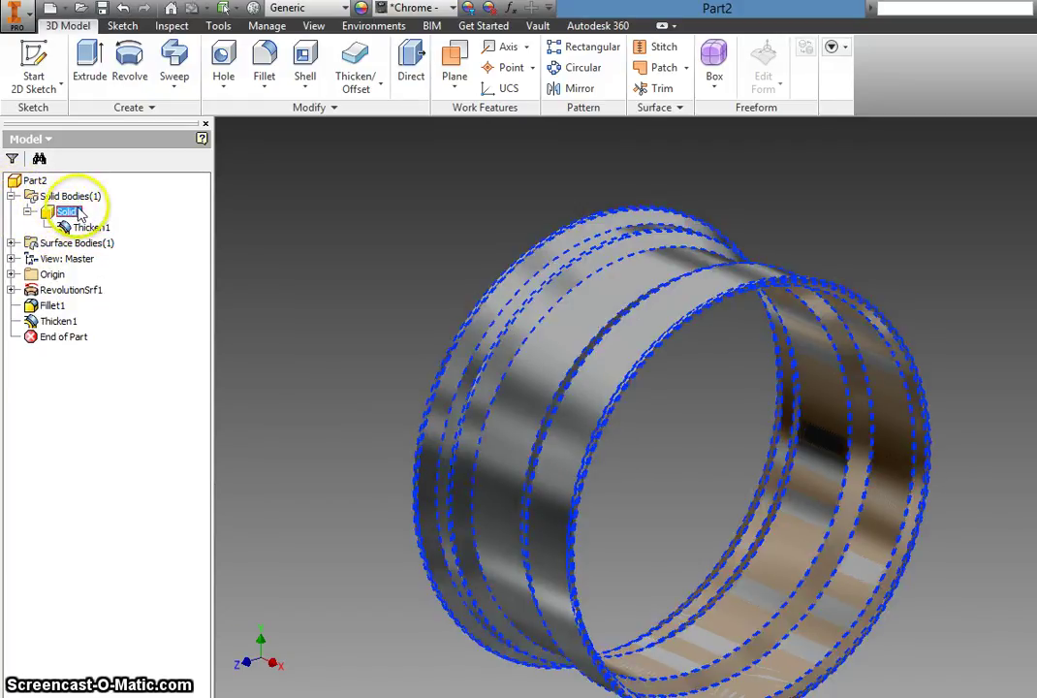
click(66, 212)
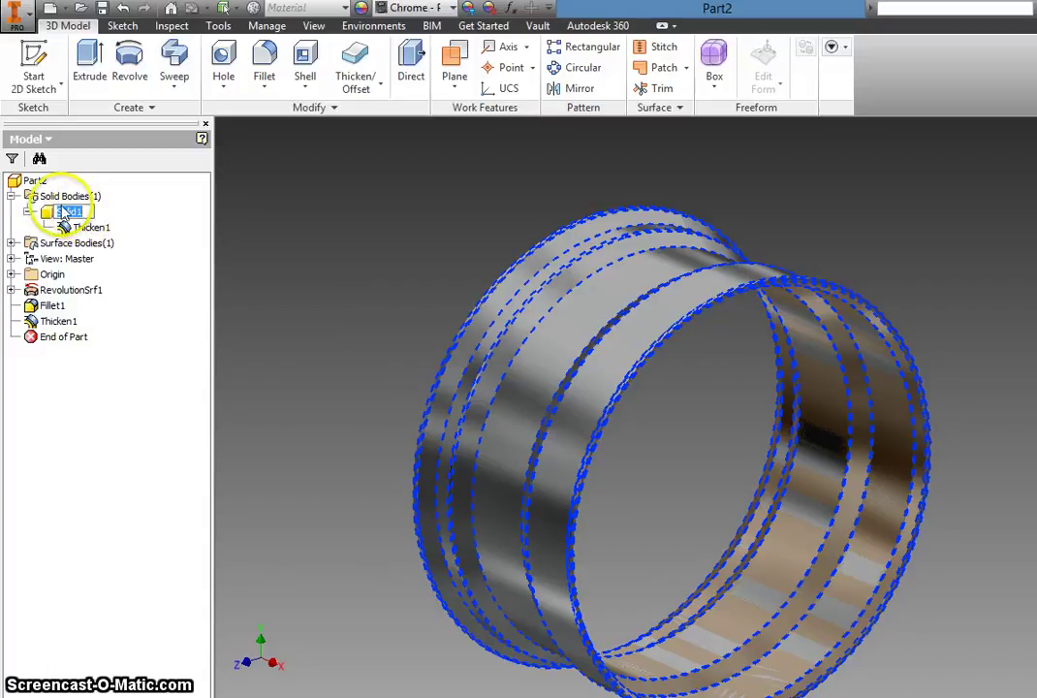
key(Return)
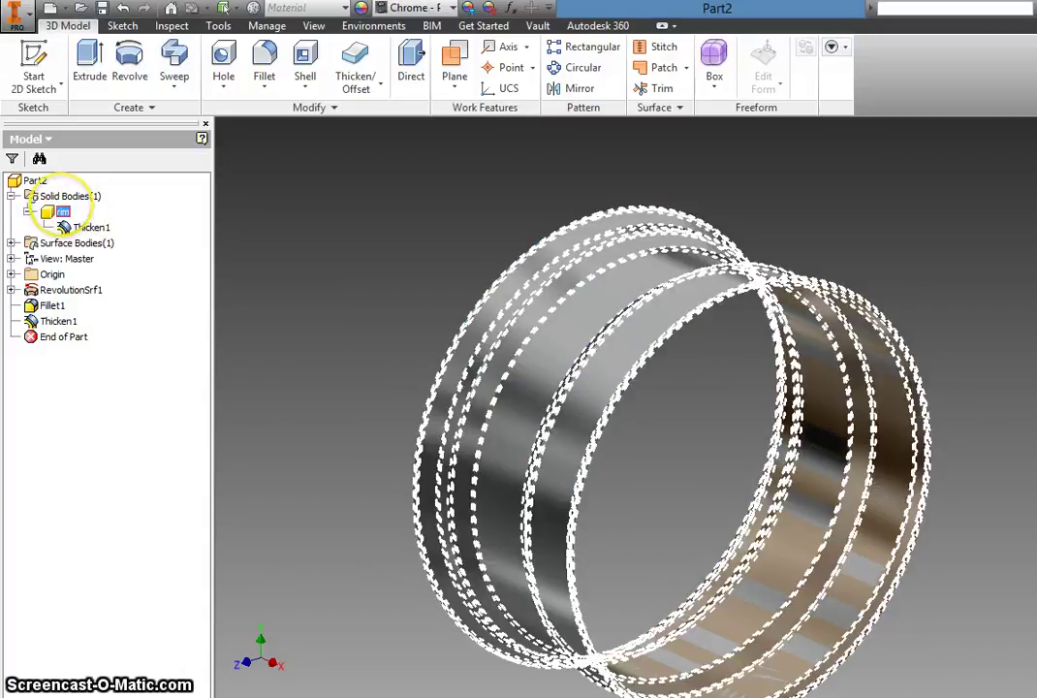
click(559, 475)
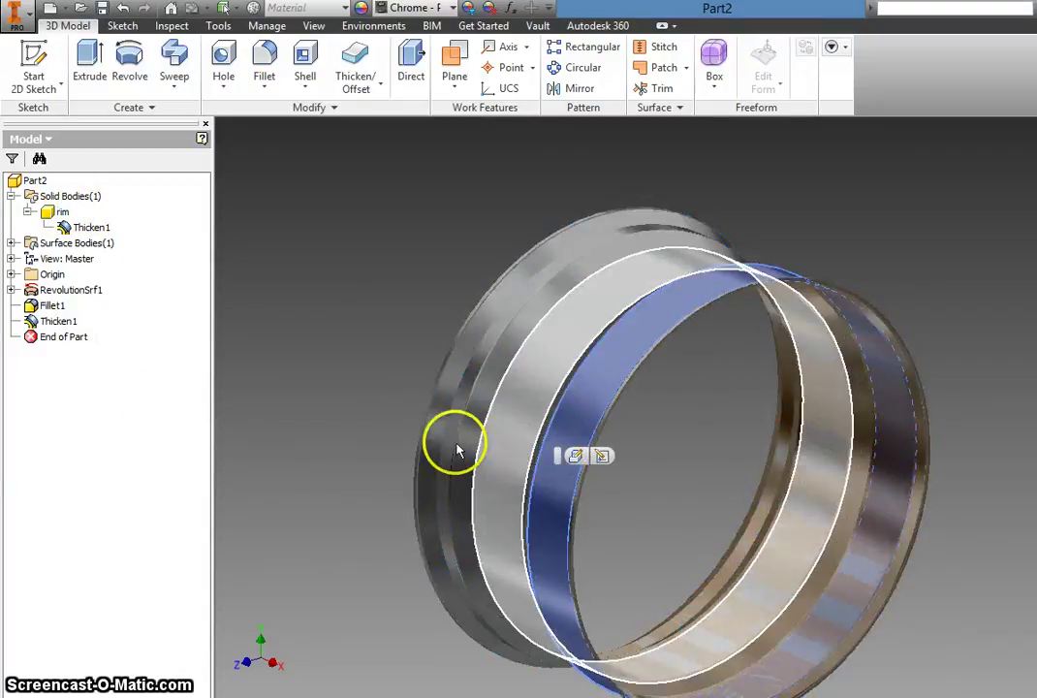
click(372, 452)
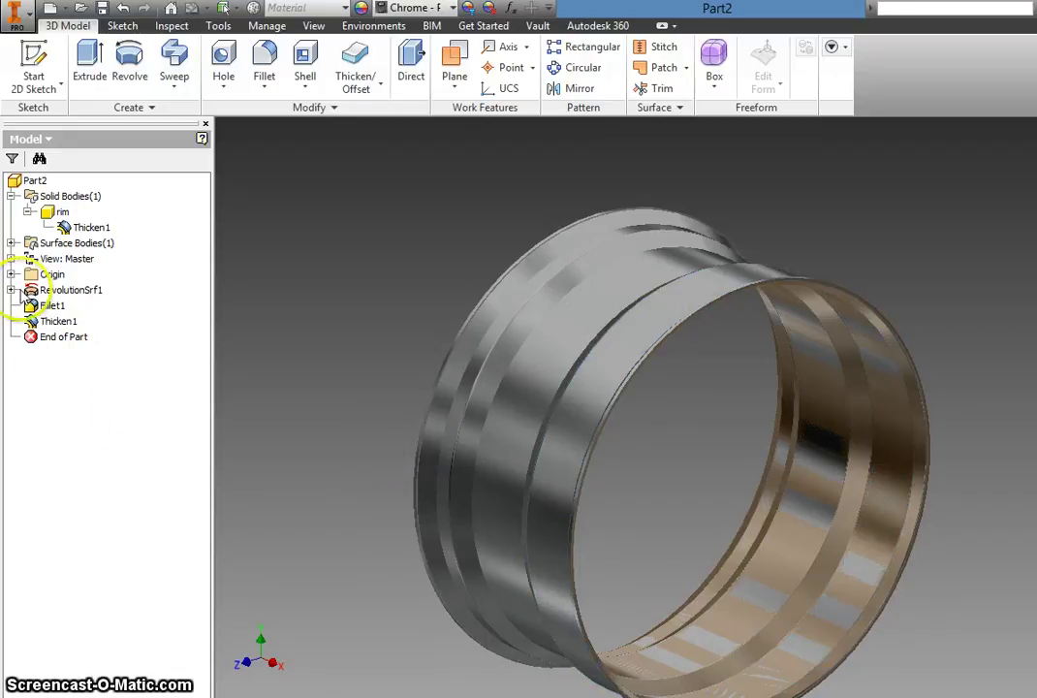
click(28, 212)
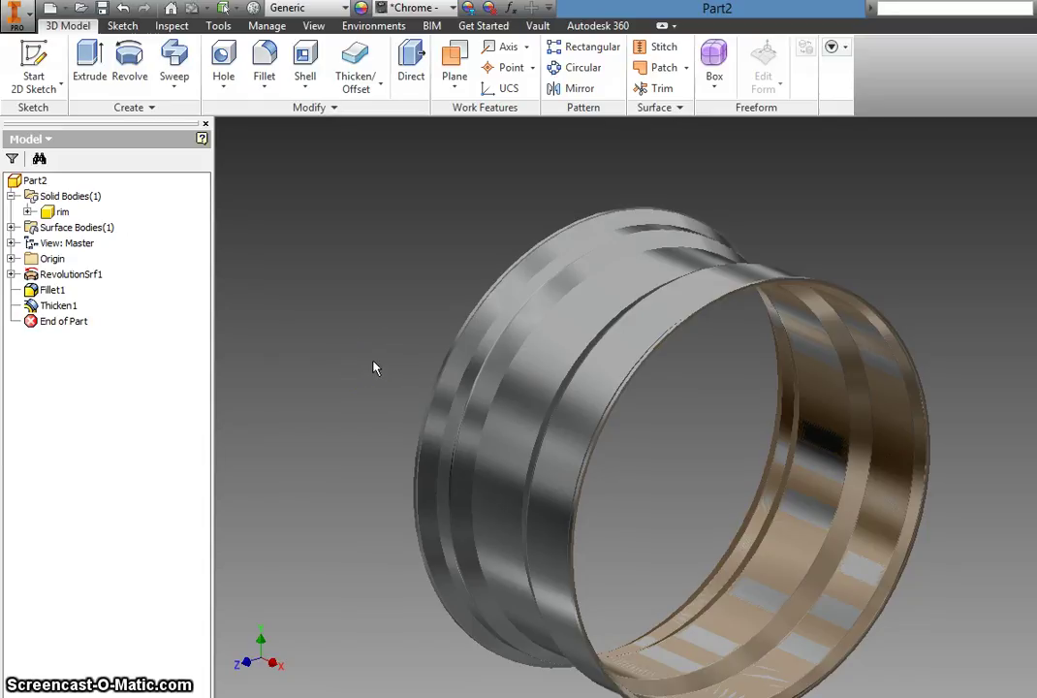
mouse_move(376, 368)
shift+middle_down()
mouse_move(359, 389)
mouse_move(292, 407)
mouse_move(456, 470)
mouse_move(364, 405)
mouse_move(542, 469)
shift+middle_up()
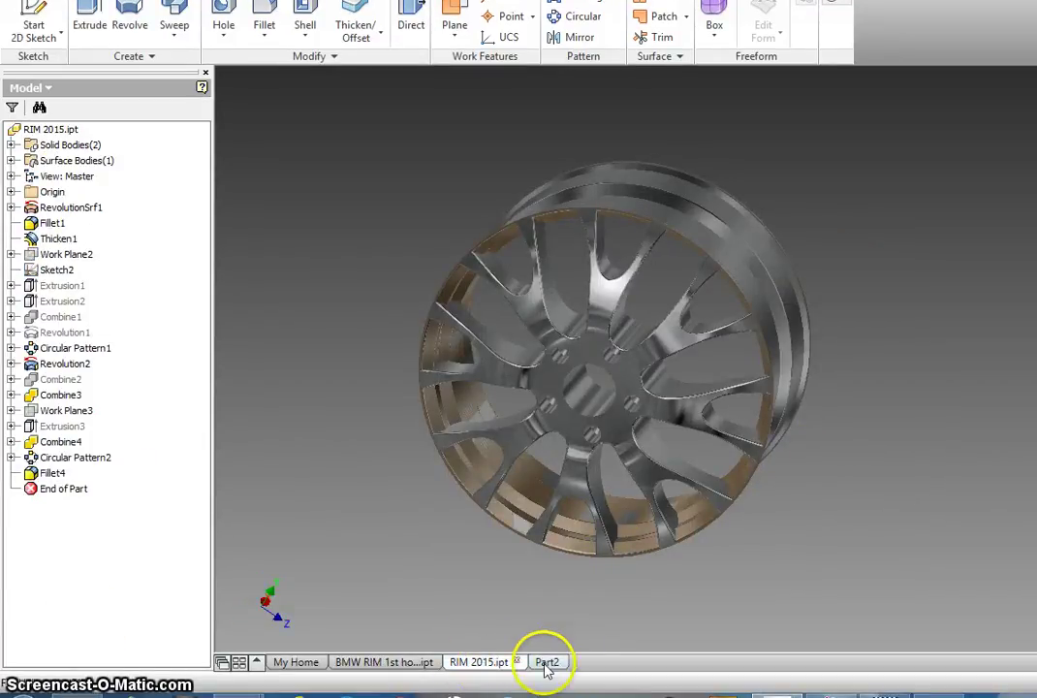
- Switch back to the Part2 document and orbit the chrome rim to inspect it from several sides
click(543, 666)
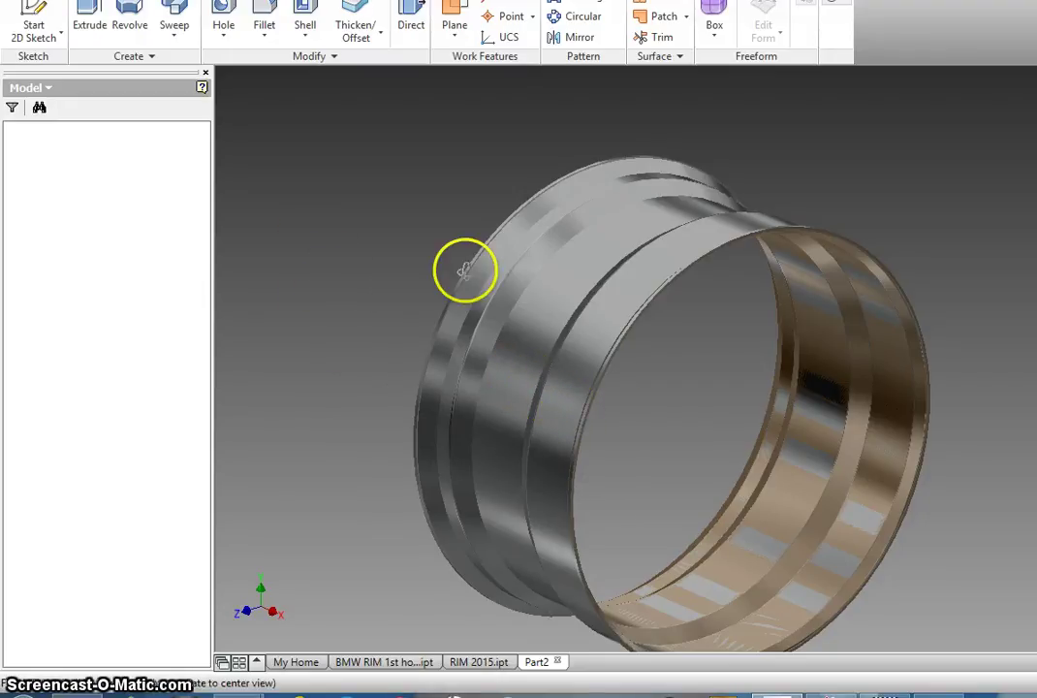
click(555, 663)
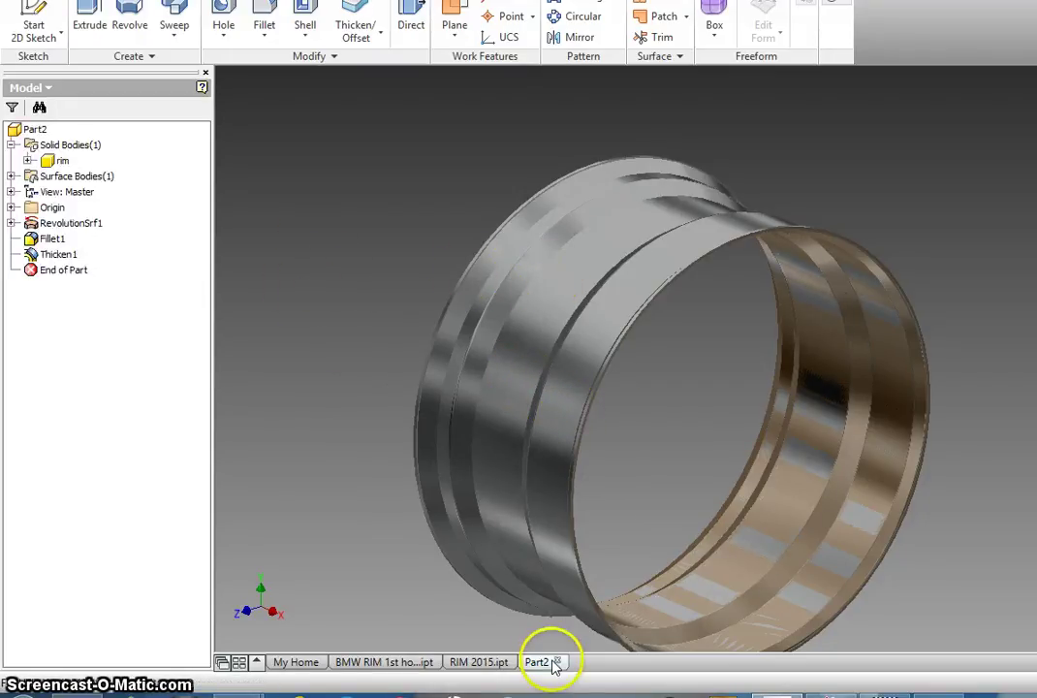
shift+middle_drag(390, 359, 512, 448)
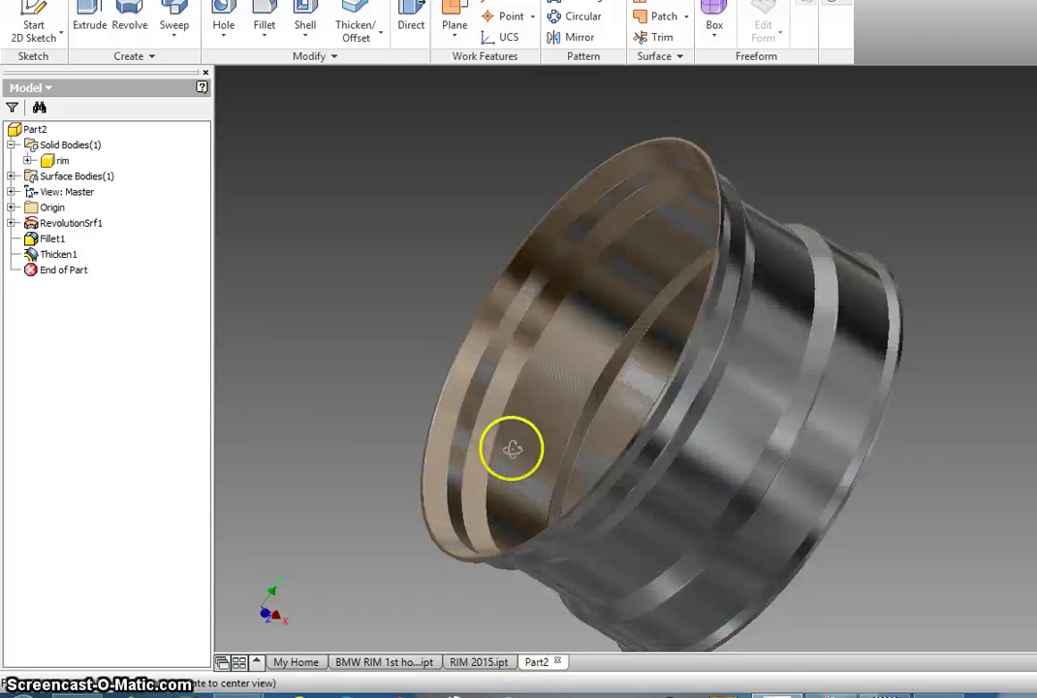
shift+middle_drag(574, 481, 574, 480)
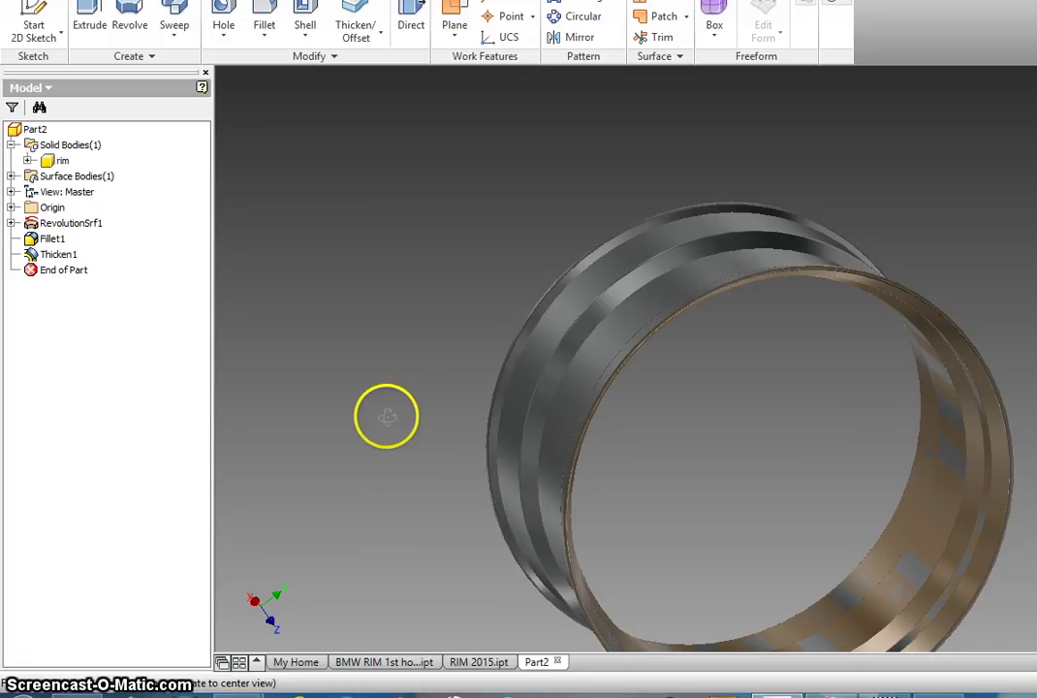
scroll(497, 408, down, 5)
scroll(616, 393, up, 5)
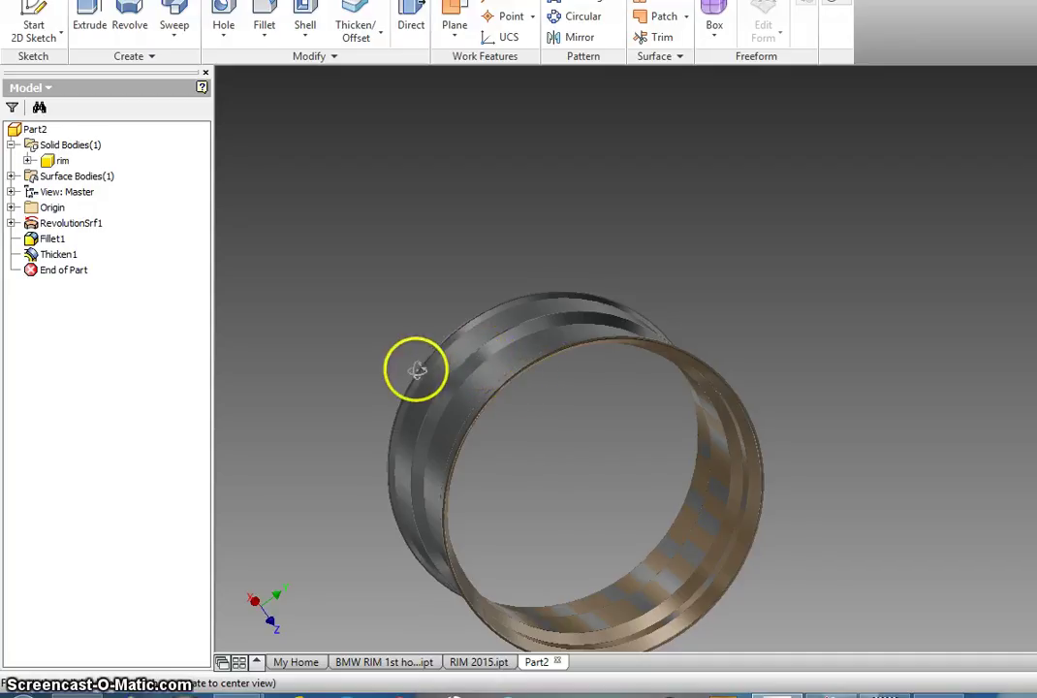
drag(411, 369, 403, 365)
key(F5)
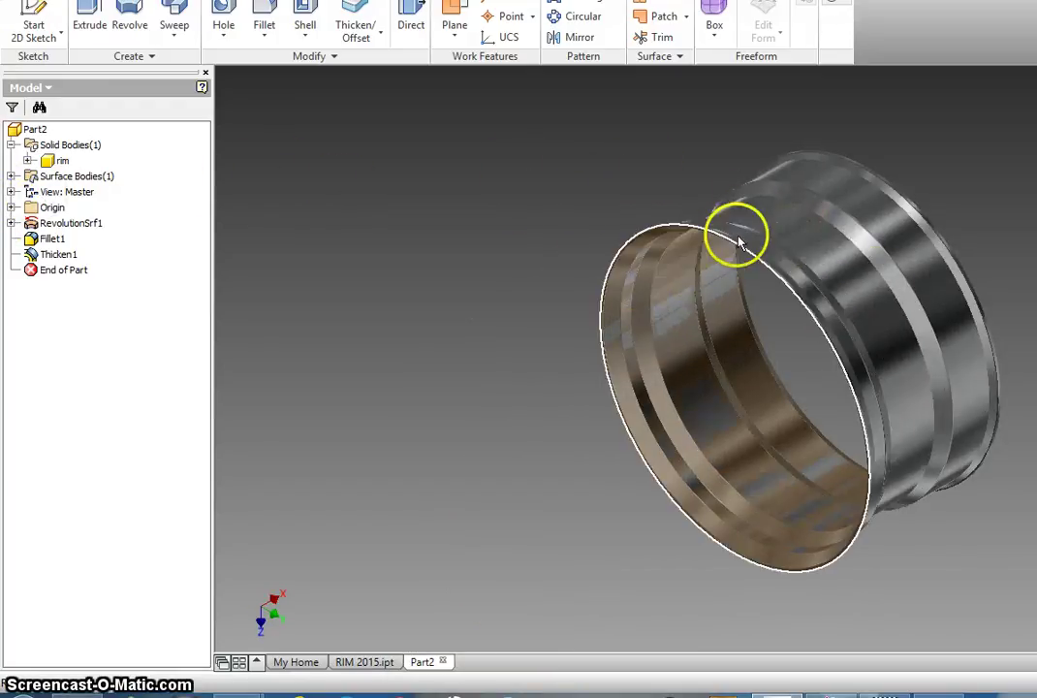
- Create Work Plane1 midway between the rim's front and back edges
click(444, 37)
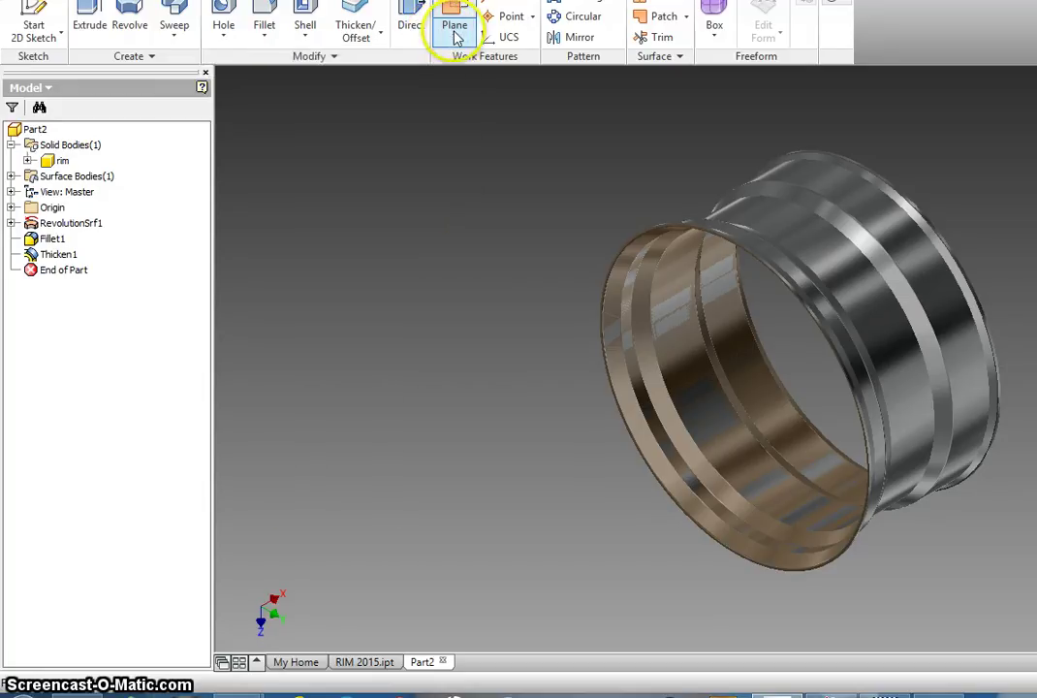
click(370, 109)
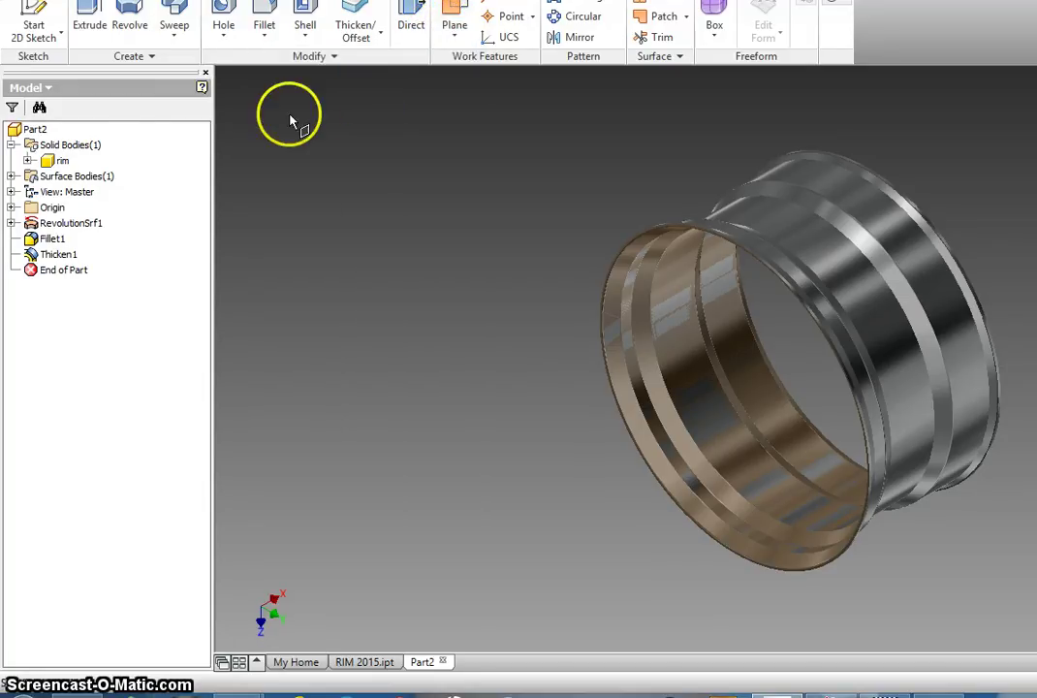
click(450, 39)
click(364, 109)
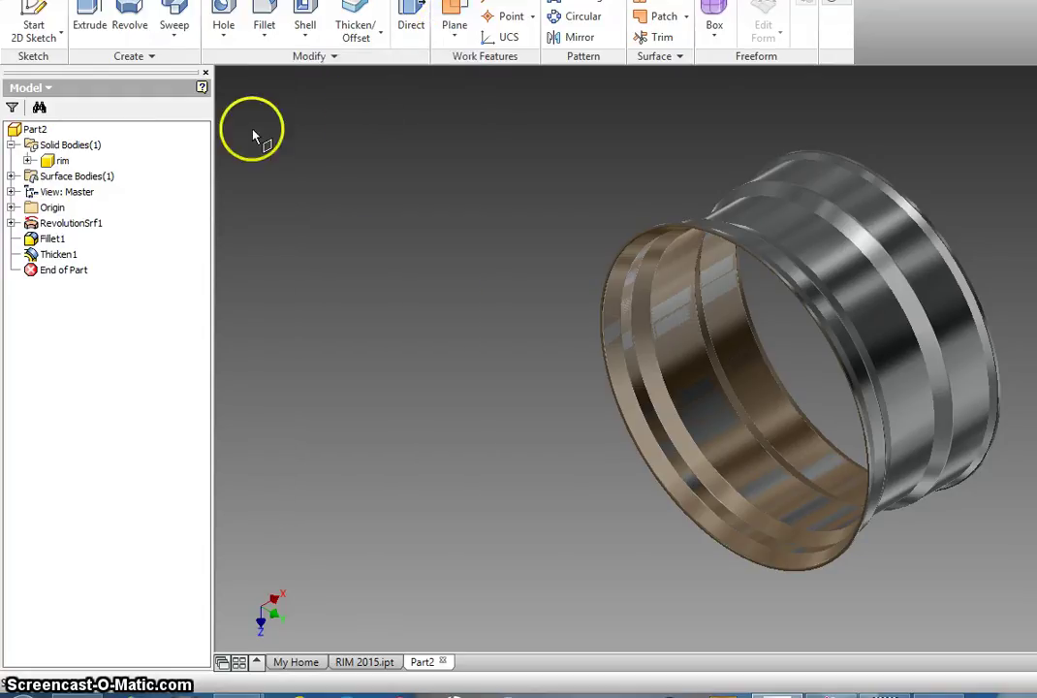
click(12, 208)
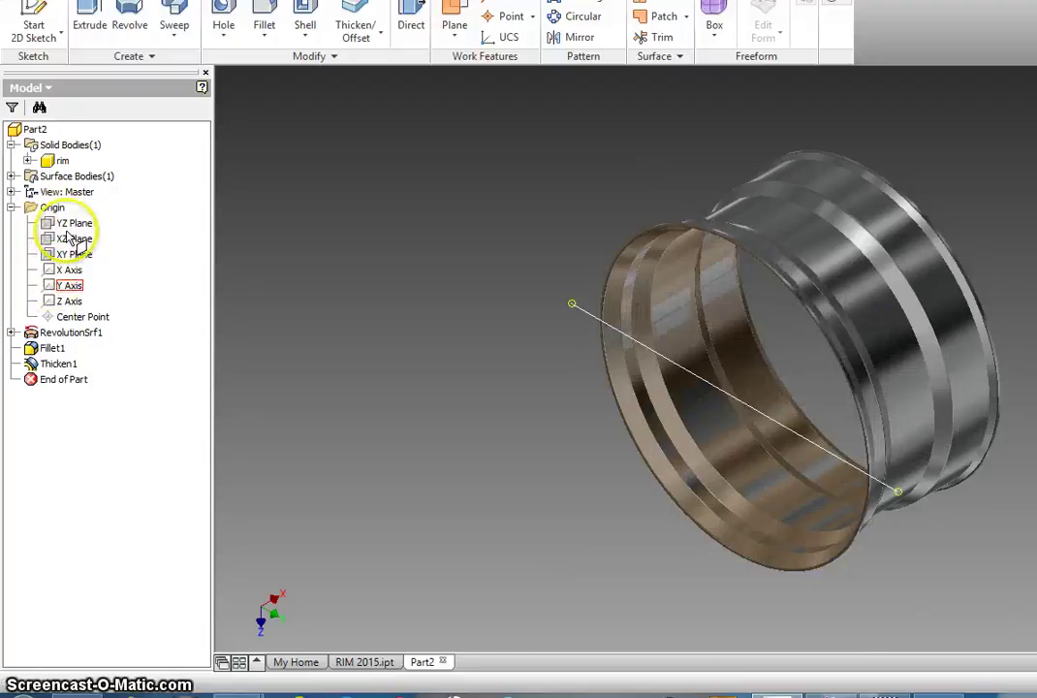
click(74, 224)
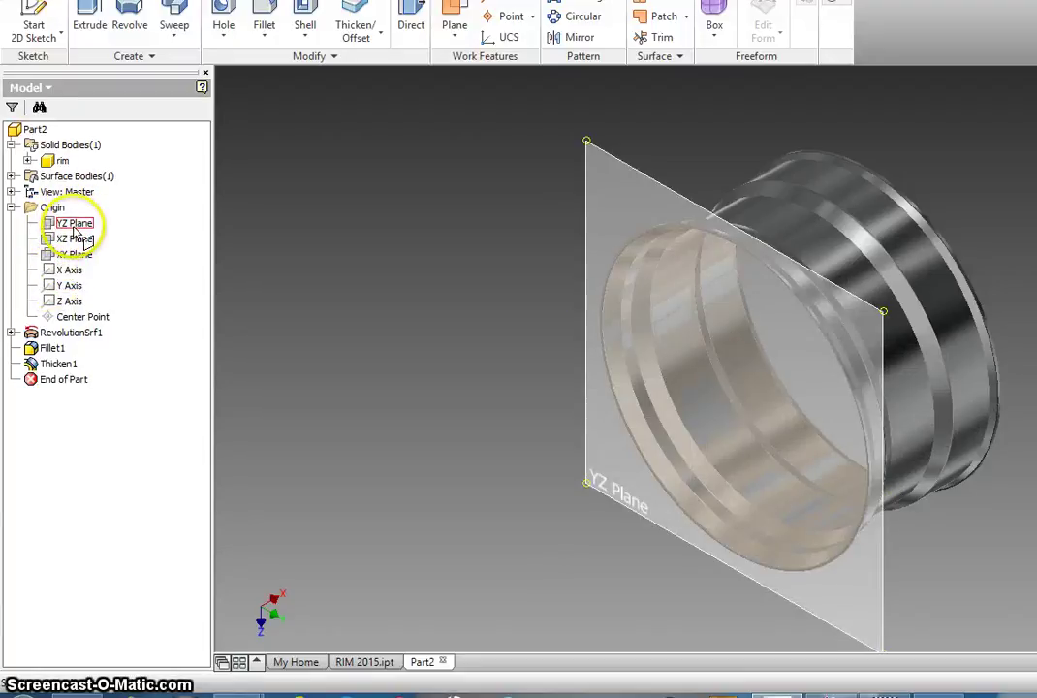
click(457, 37)
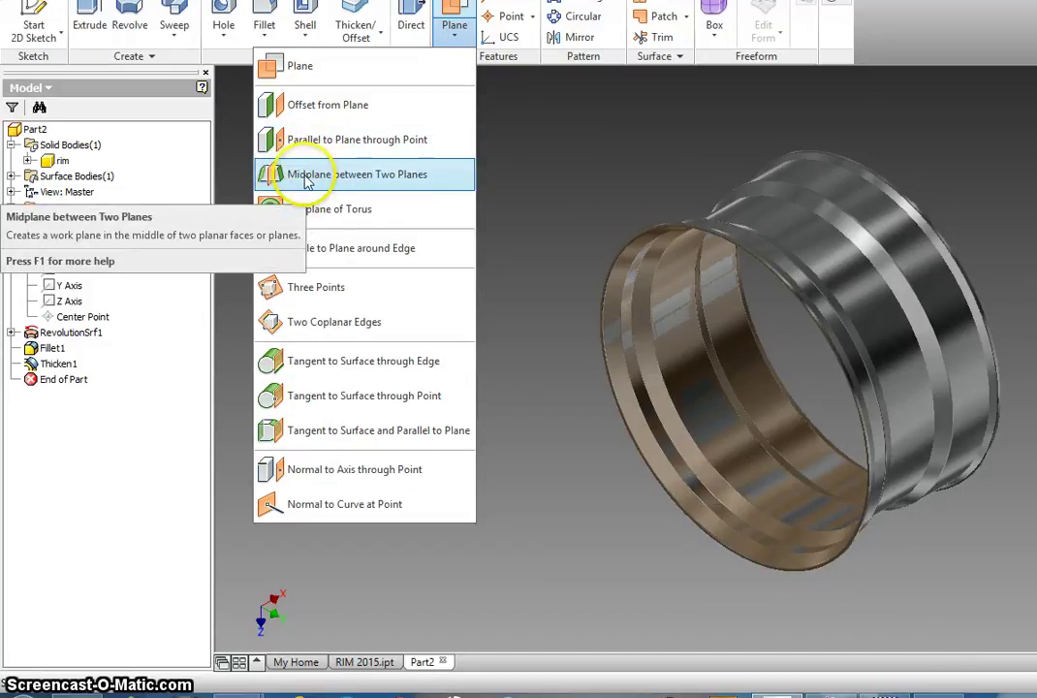
click(307, 180)
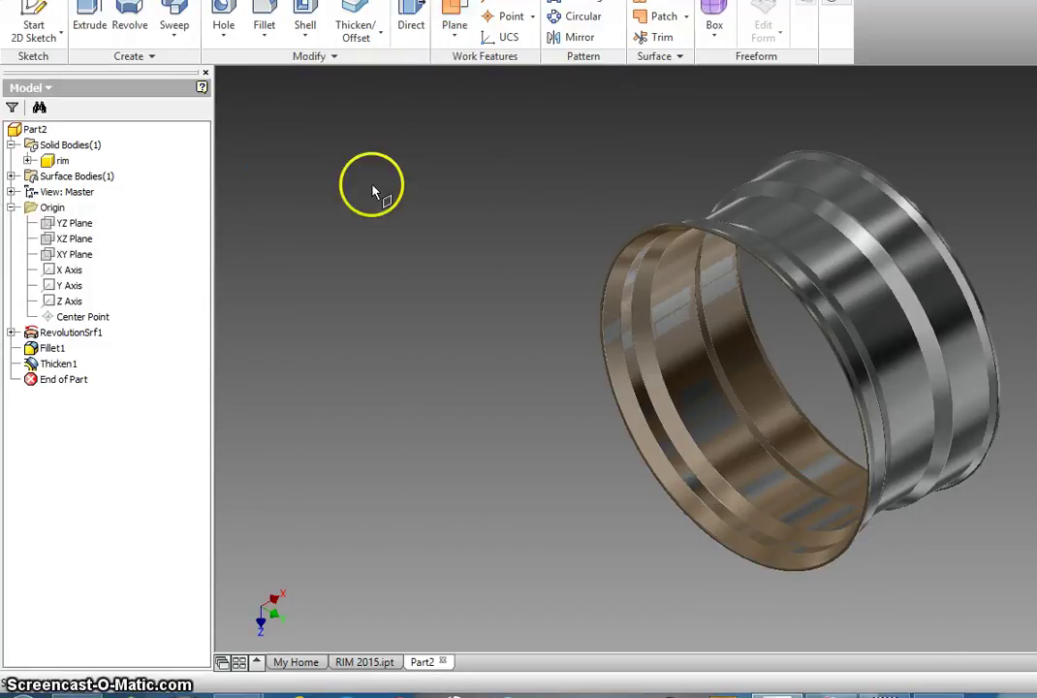
click(626, 254)
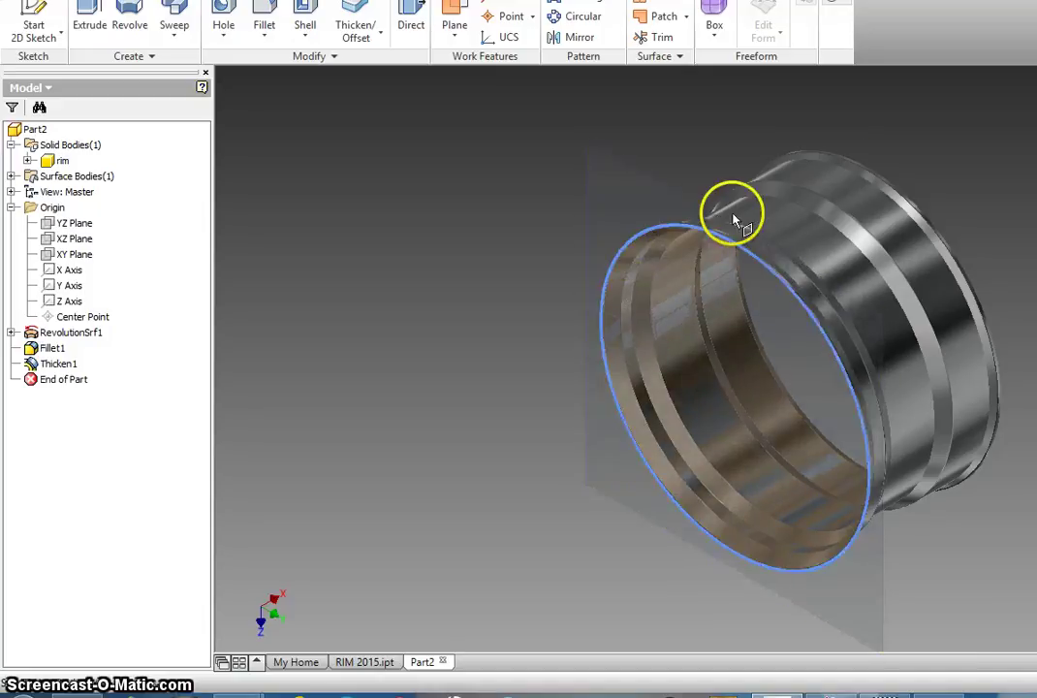
click(881, 184)
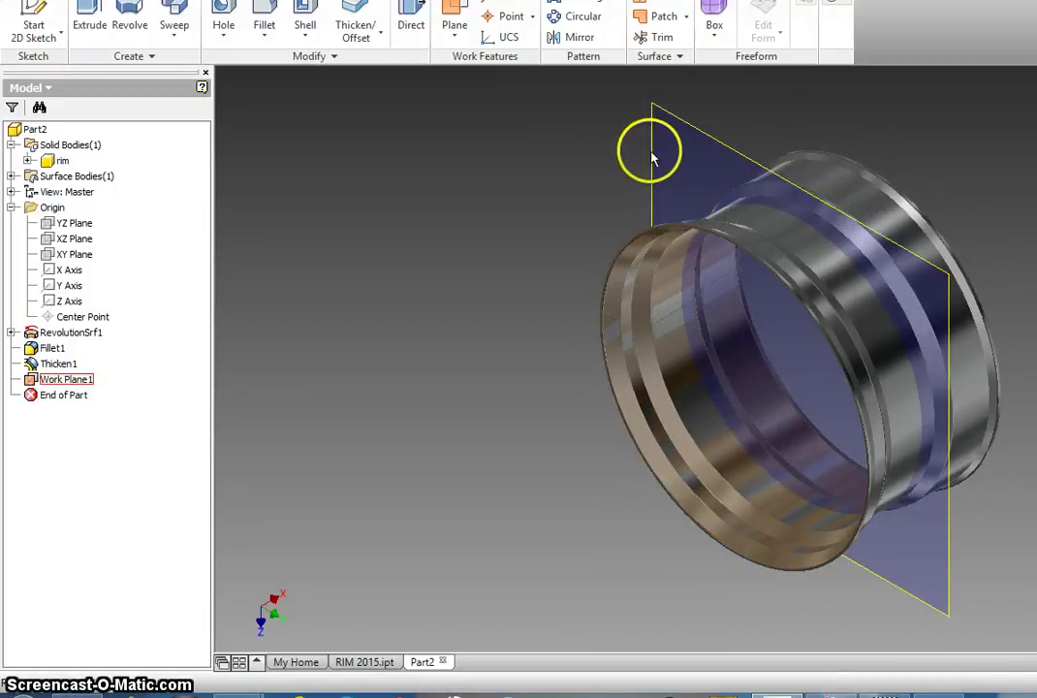
- Add Work Plane2 offset -29 from the midplane
click(455, 39)
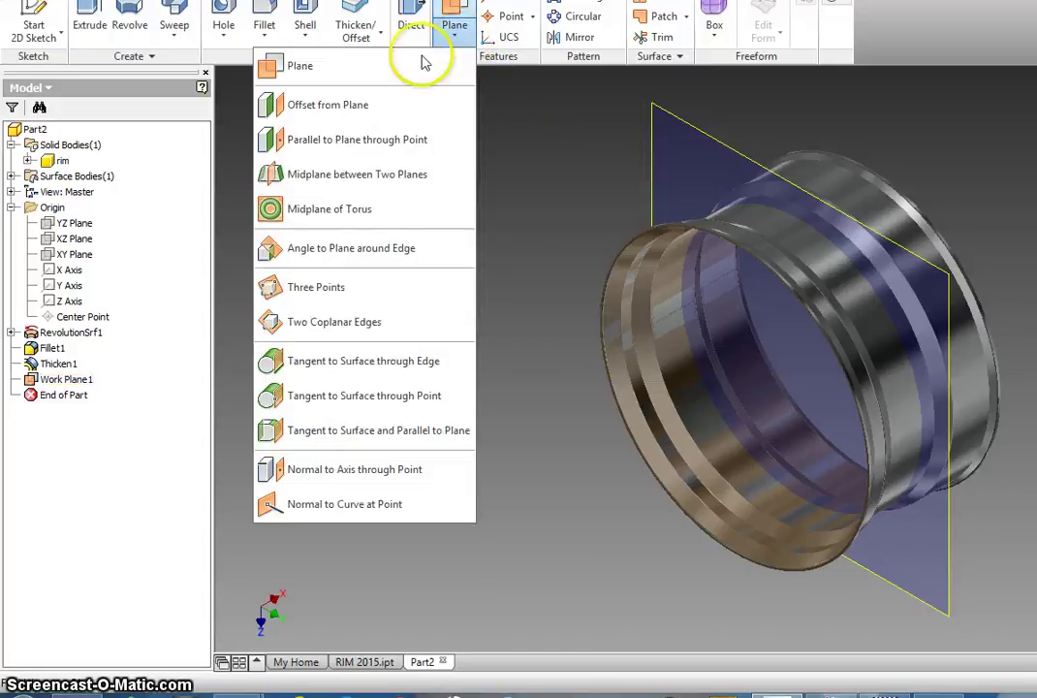
click(369, 106)
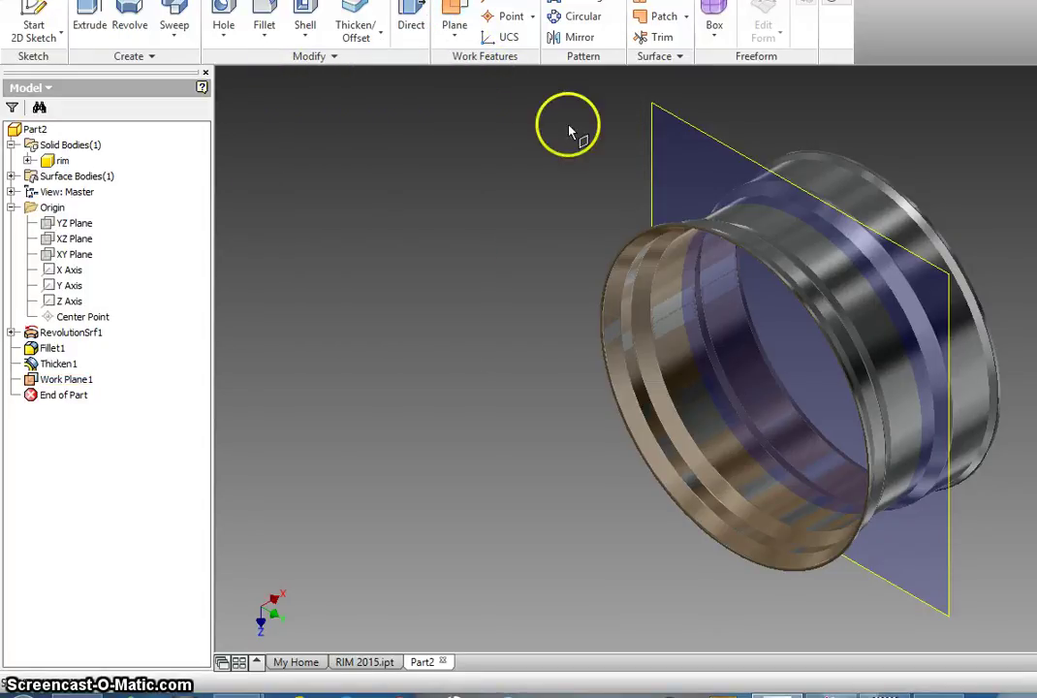
click(690, 132)
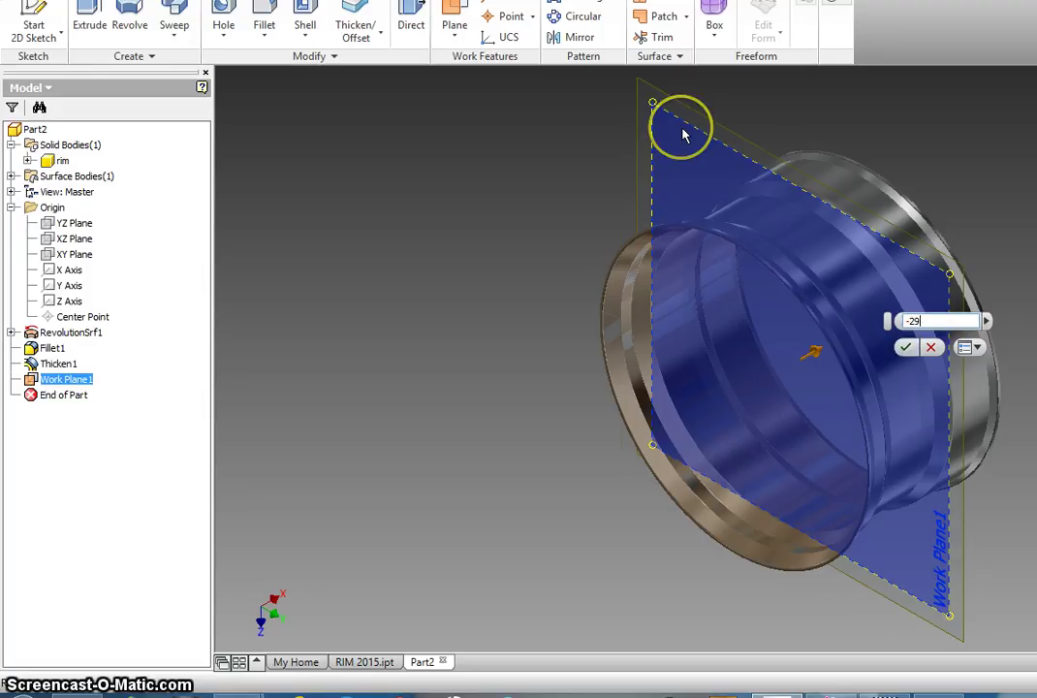
click(683, 134)
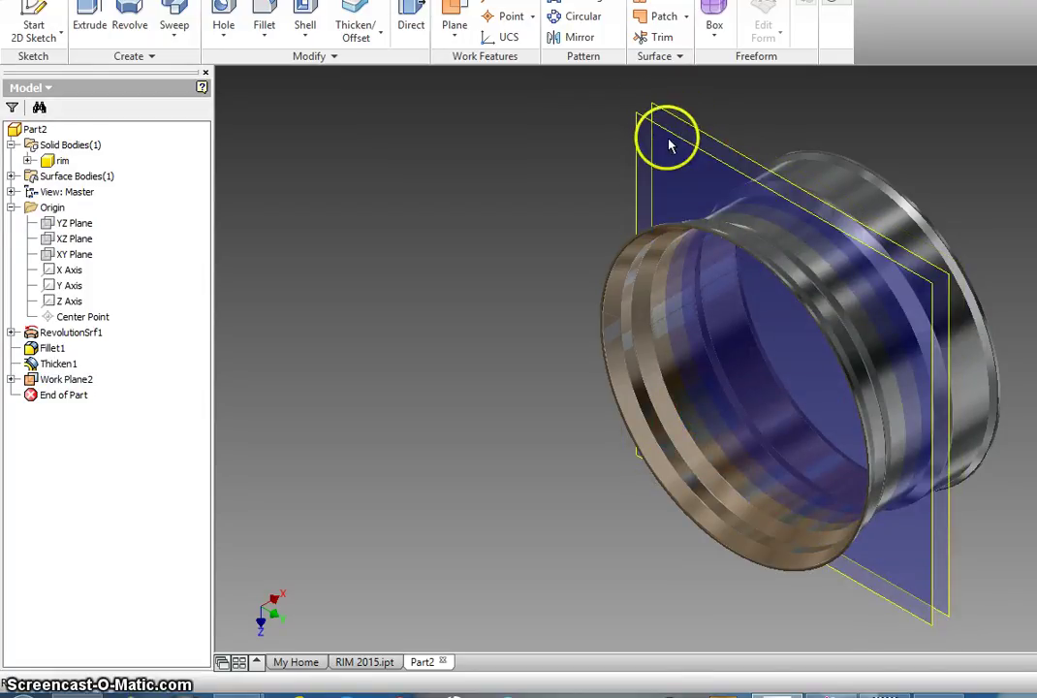
- Hide Work Plane1 and start a new sketch on Work Plane2
click(682, 127)
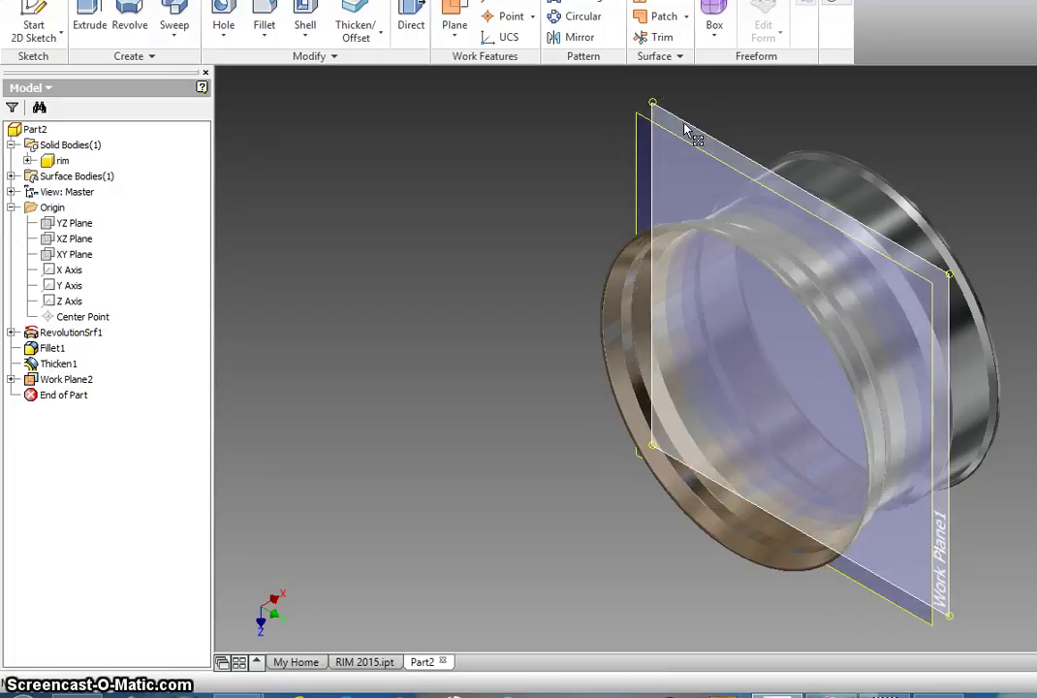
click(684, 129)
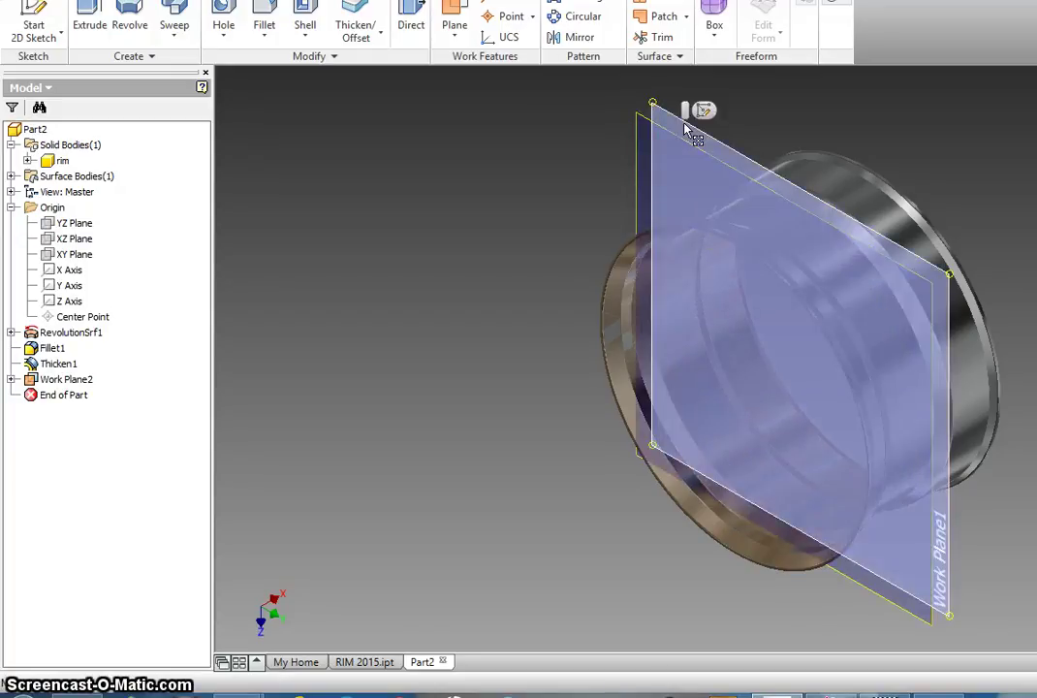
right_click(685, 129)
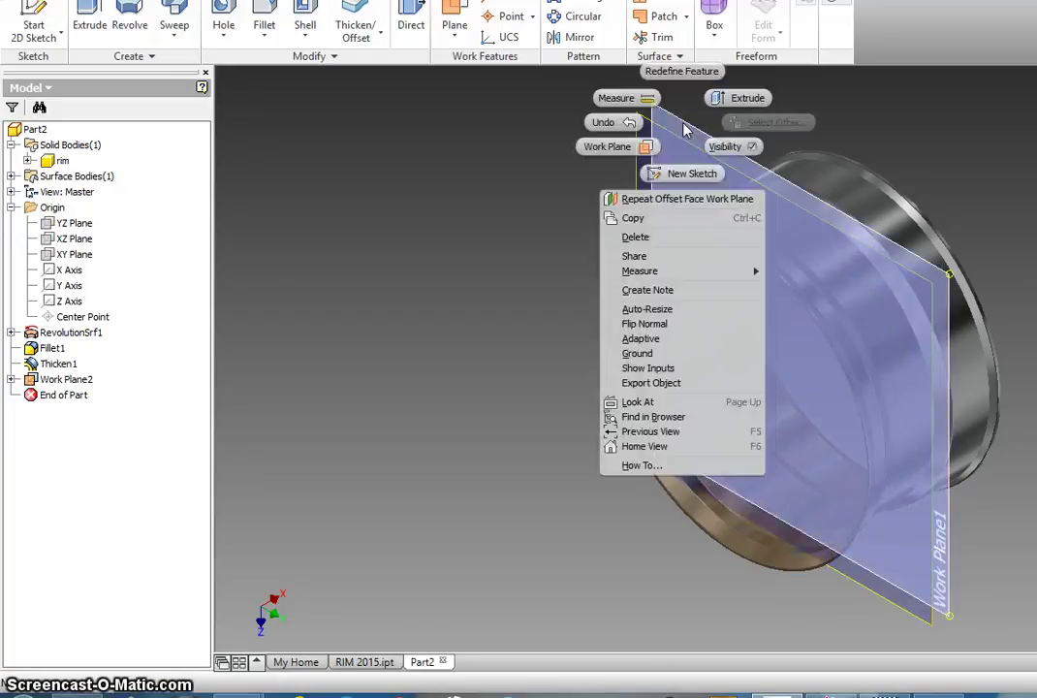
click(752, 150)
click(724, 173)
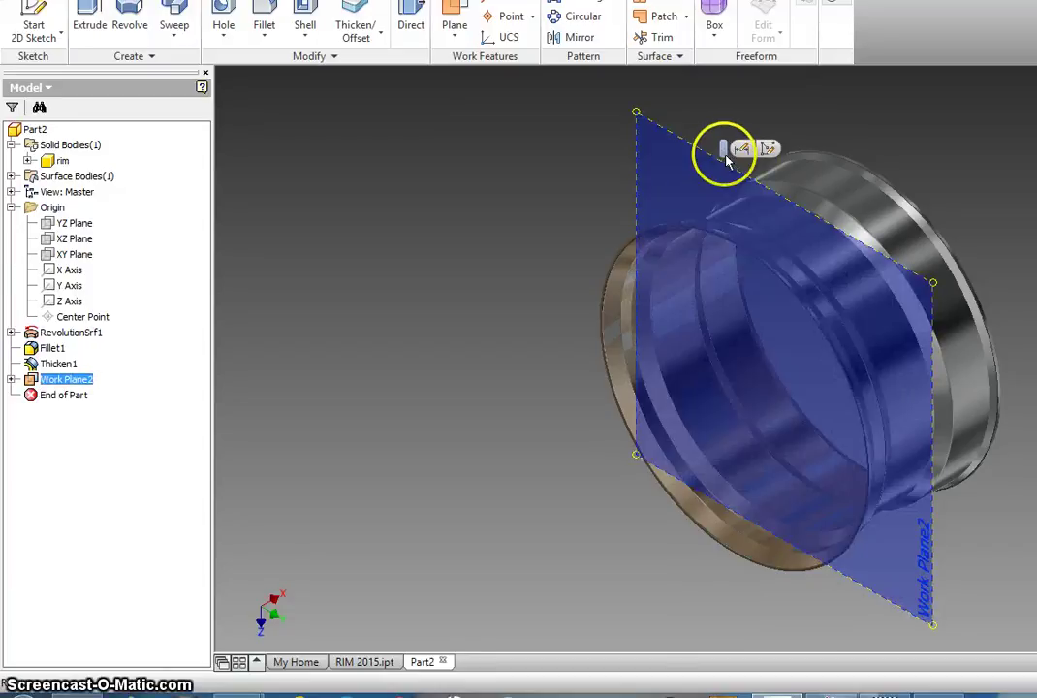
click(767, 148)
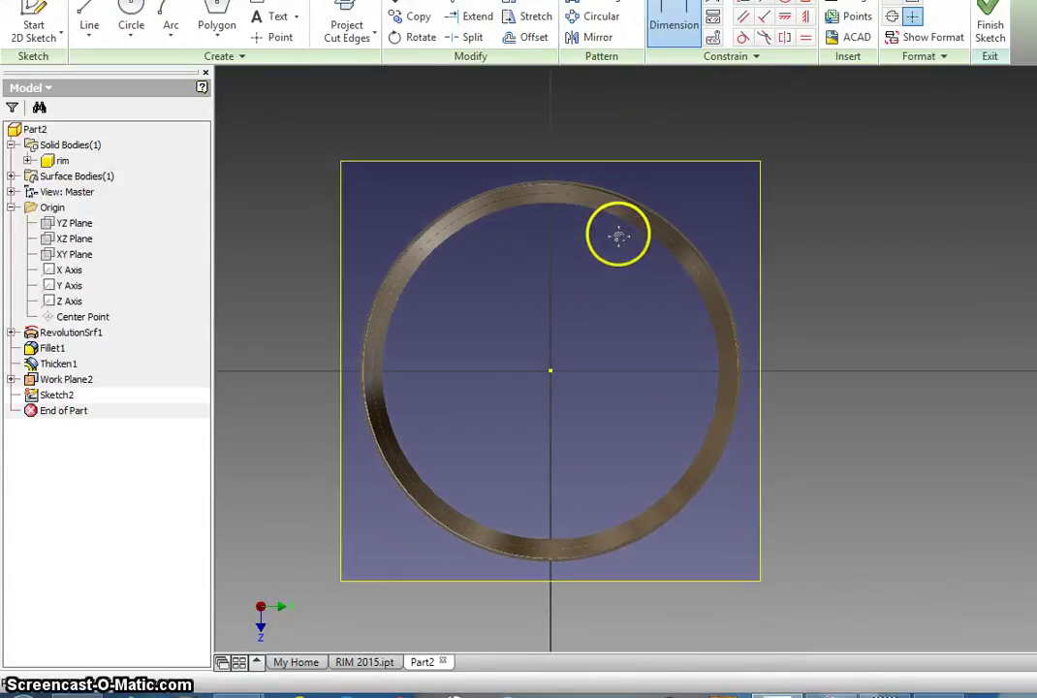
key(Escape)
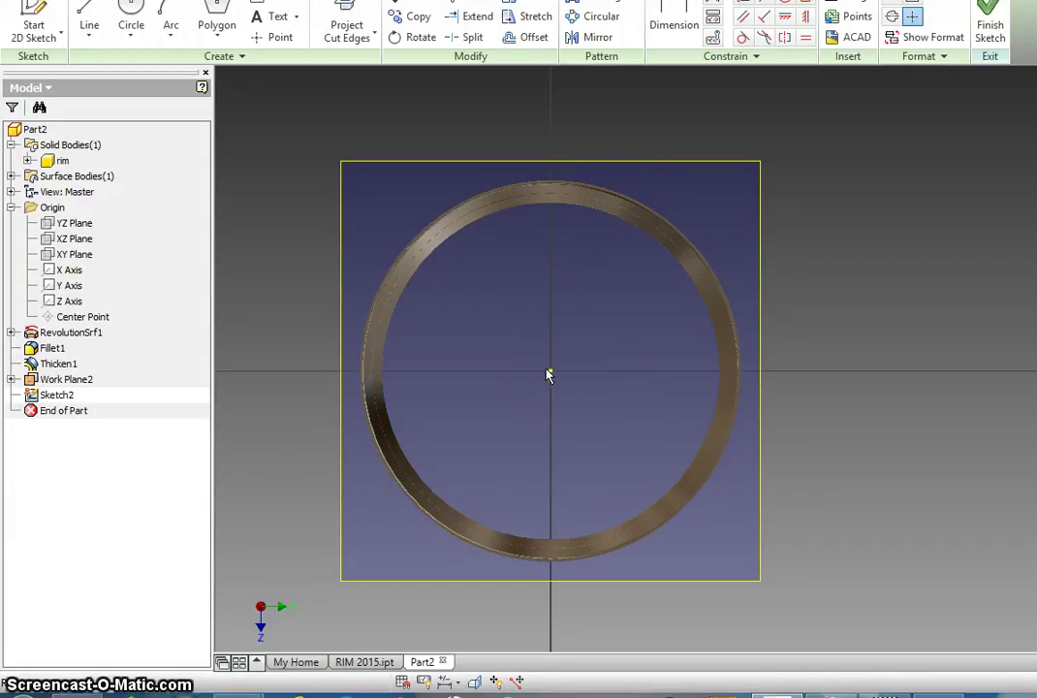
- With the rim sliced away (F7), draw origin-centred circles of 72, 120 and 140 mm diameter
key(F7)
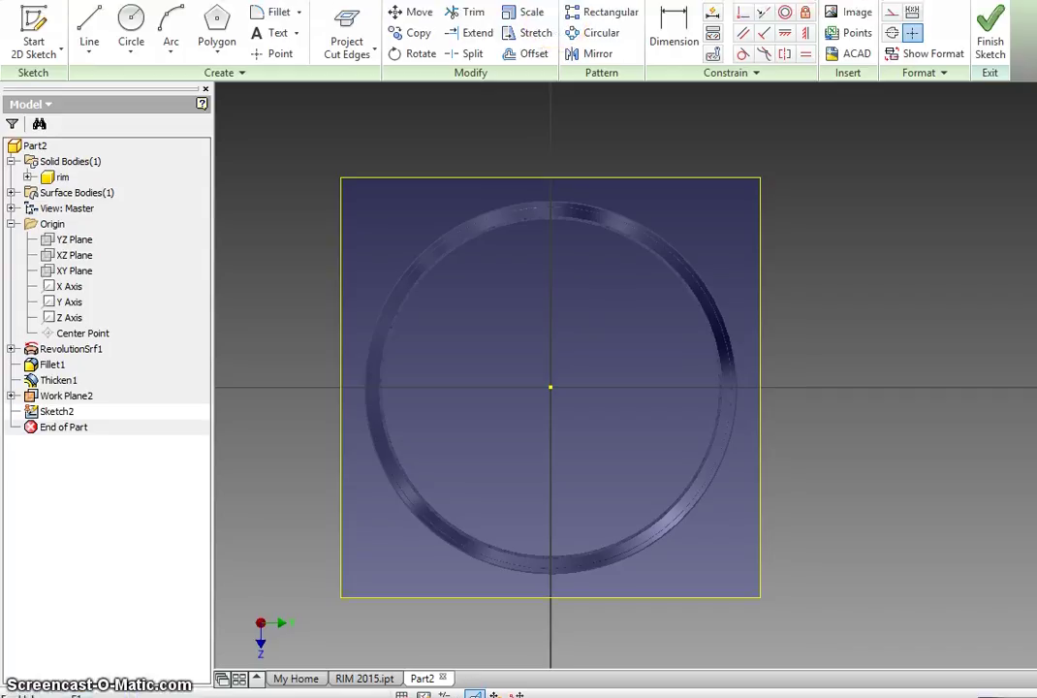
click(132, 44)
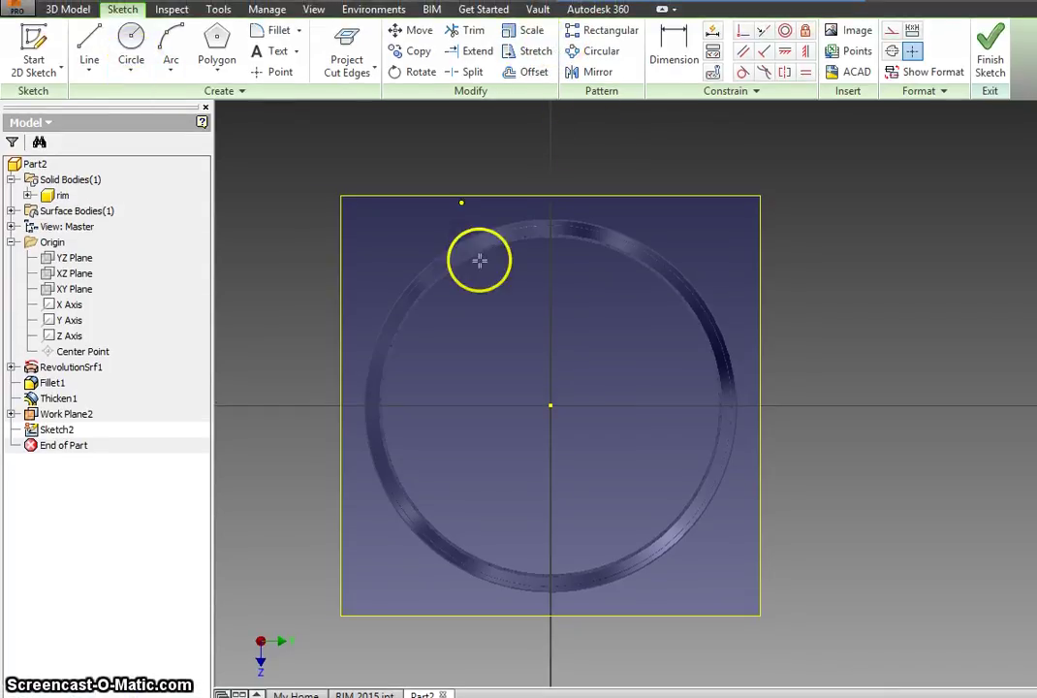
click(551, 406)
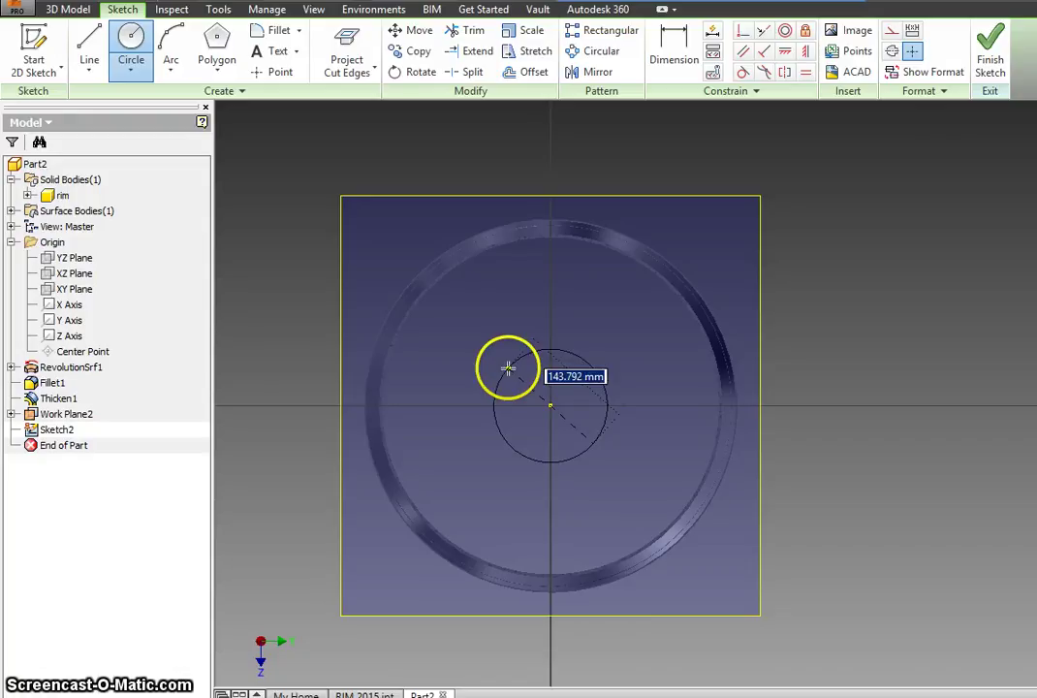
key(Return)
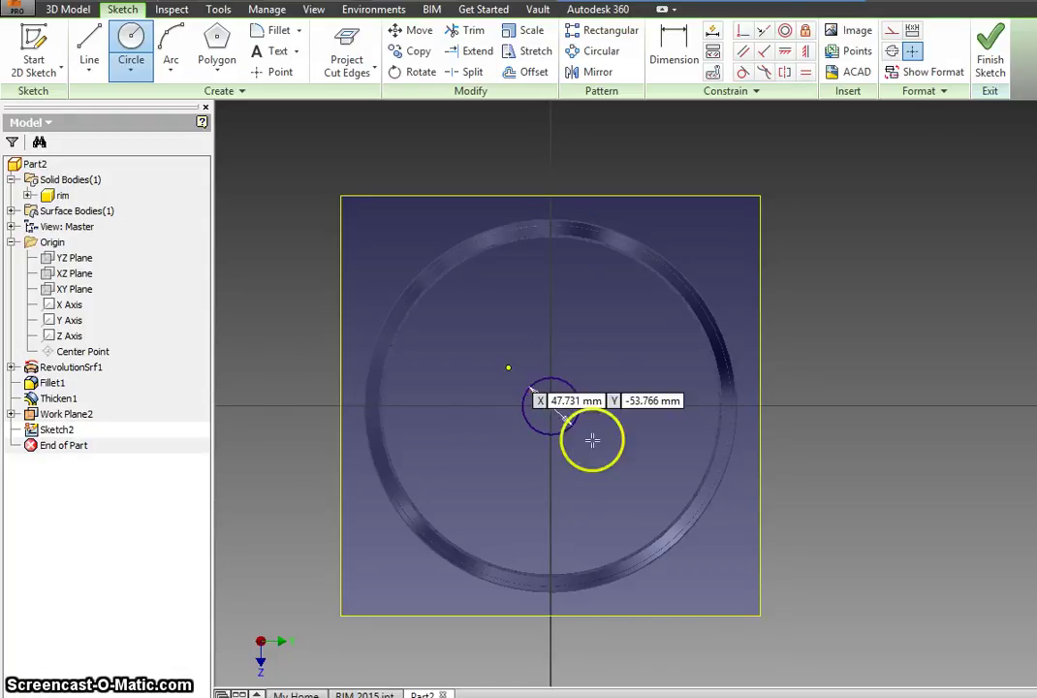
scroll(563, 414, up, 3)
click(540, 397)
key(BackSpace)
text(12)
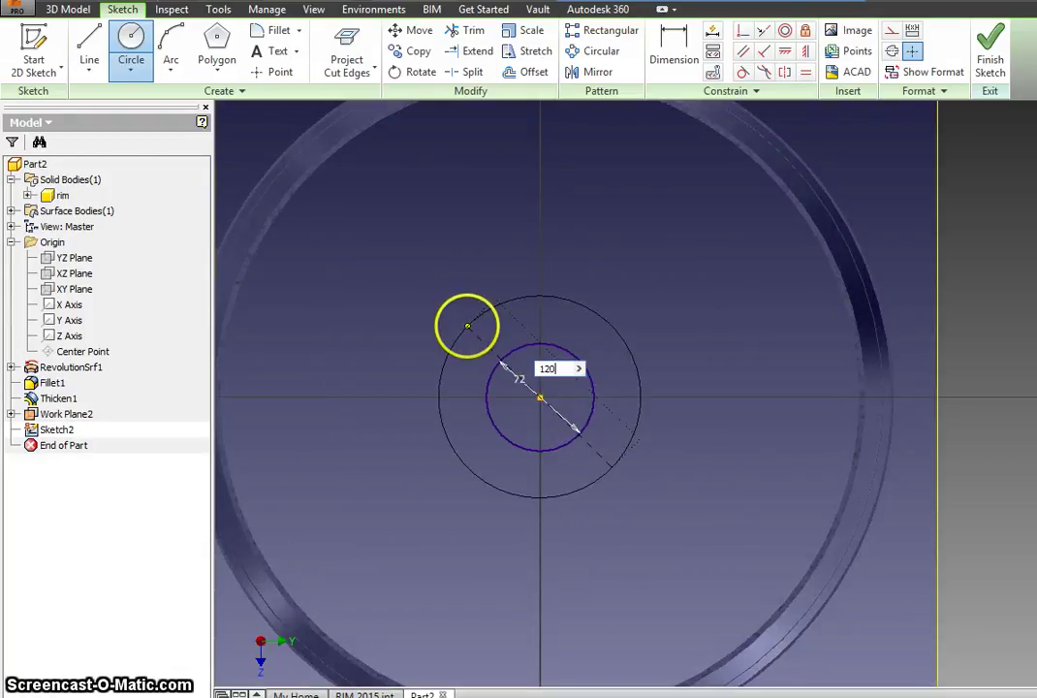
text(0)
key(Return)
click(540, 397)
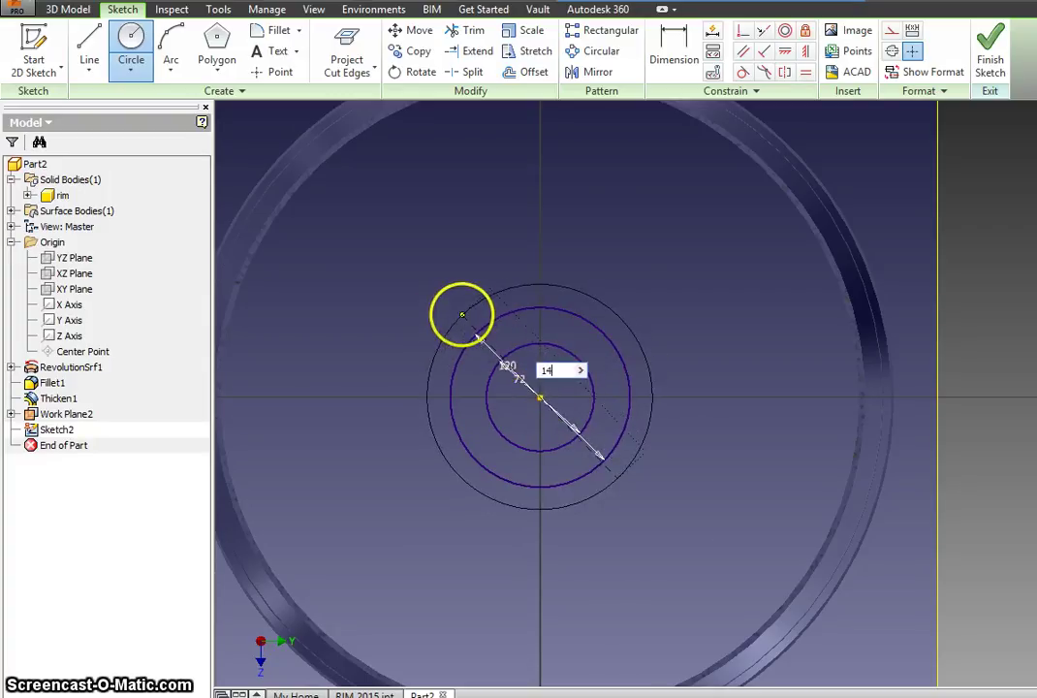
text(140)
key(Return)
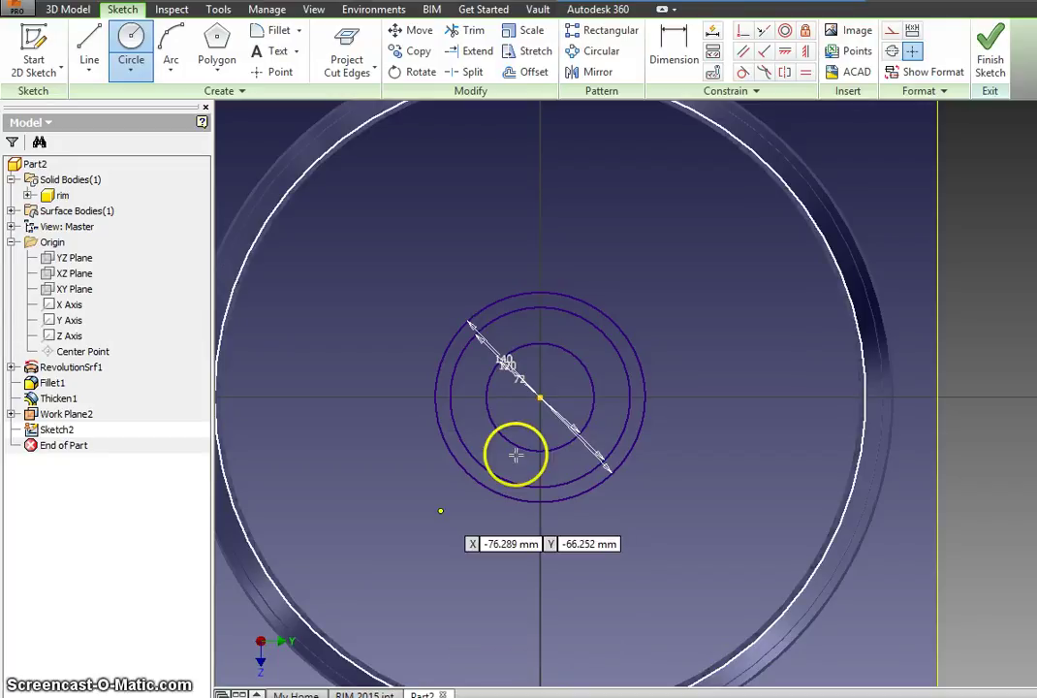
- Draw a 5-sided polygon centred on the origin with a corner on the 120 mm circle
click(216, 53)
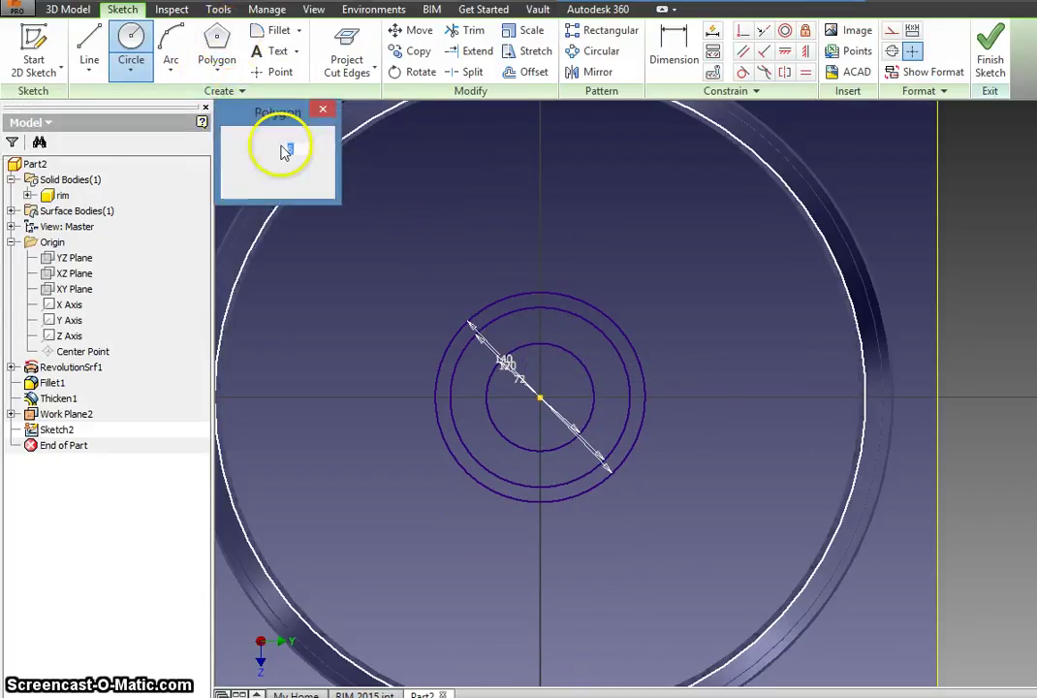
text(5)
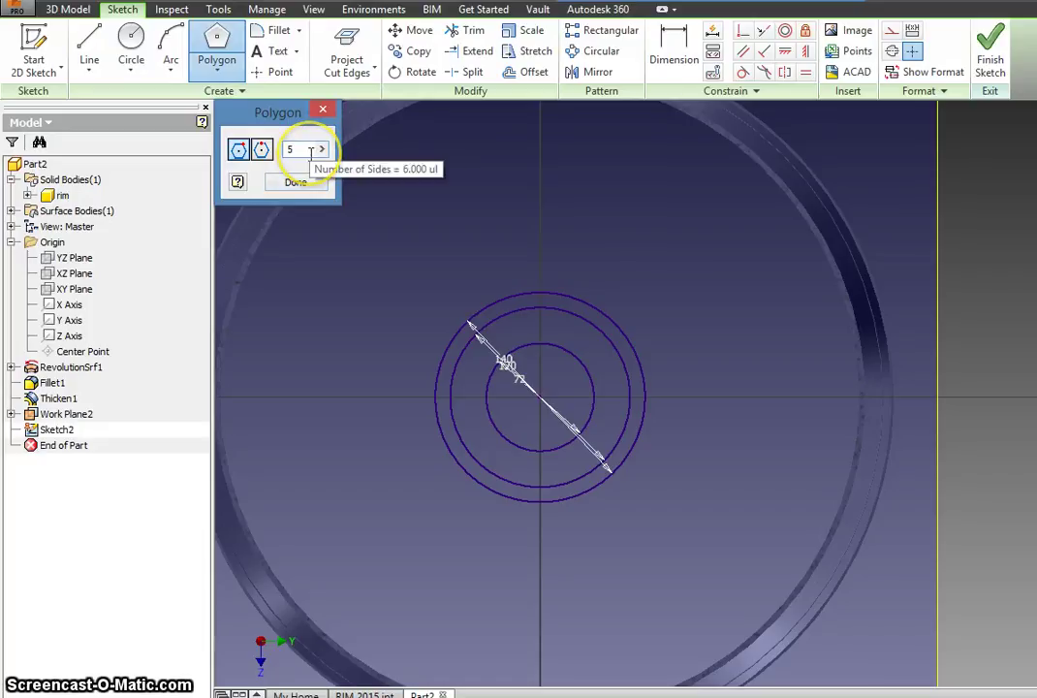
click(264, 151)
click(541, 398)
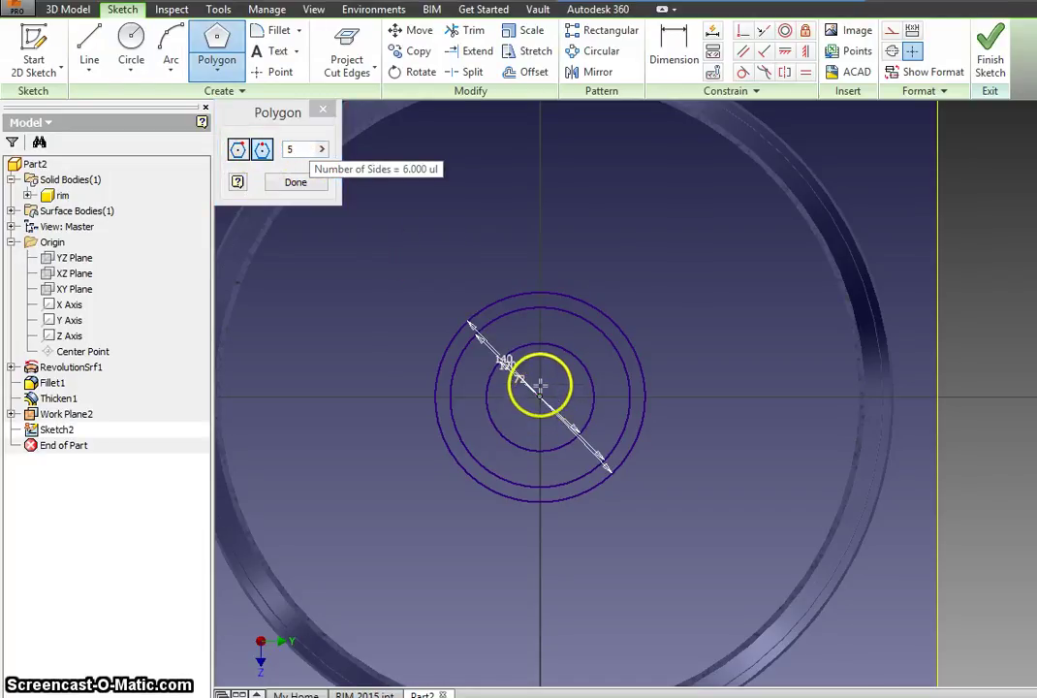
click(237, 148)
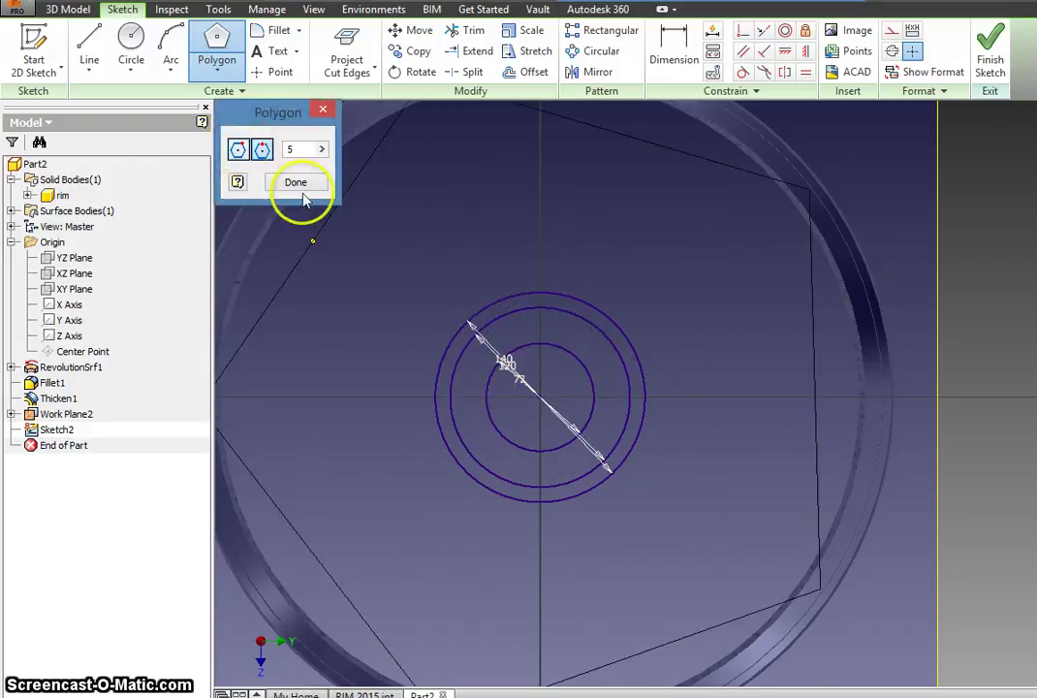
click(540, 308)
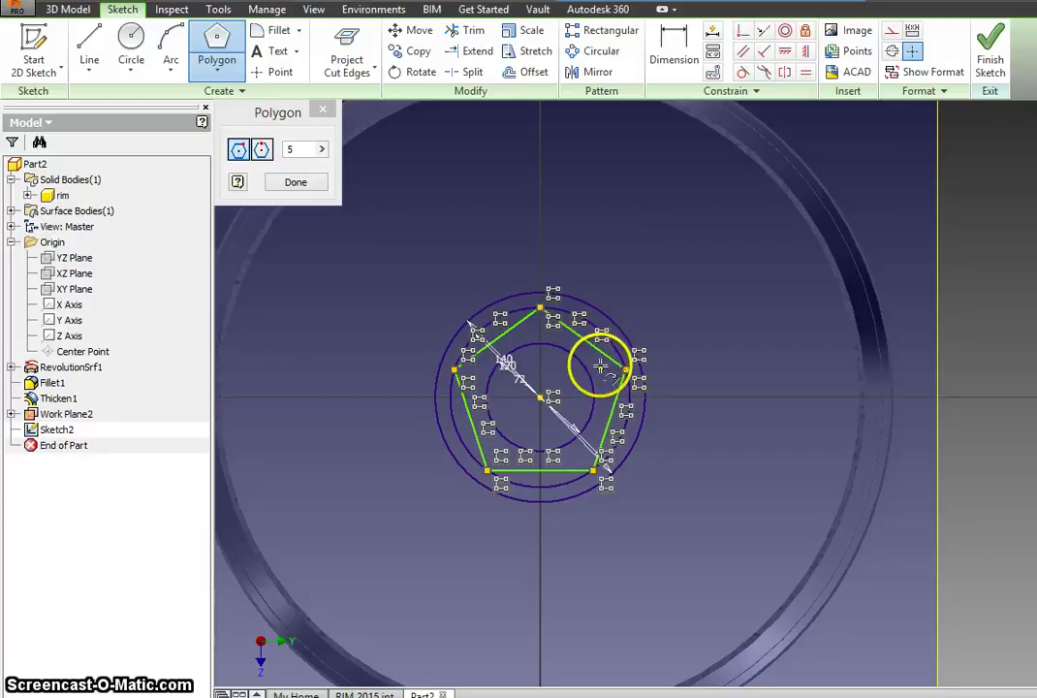
key(Escape)
key(Escape)
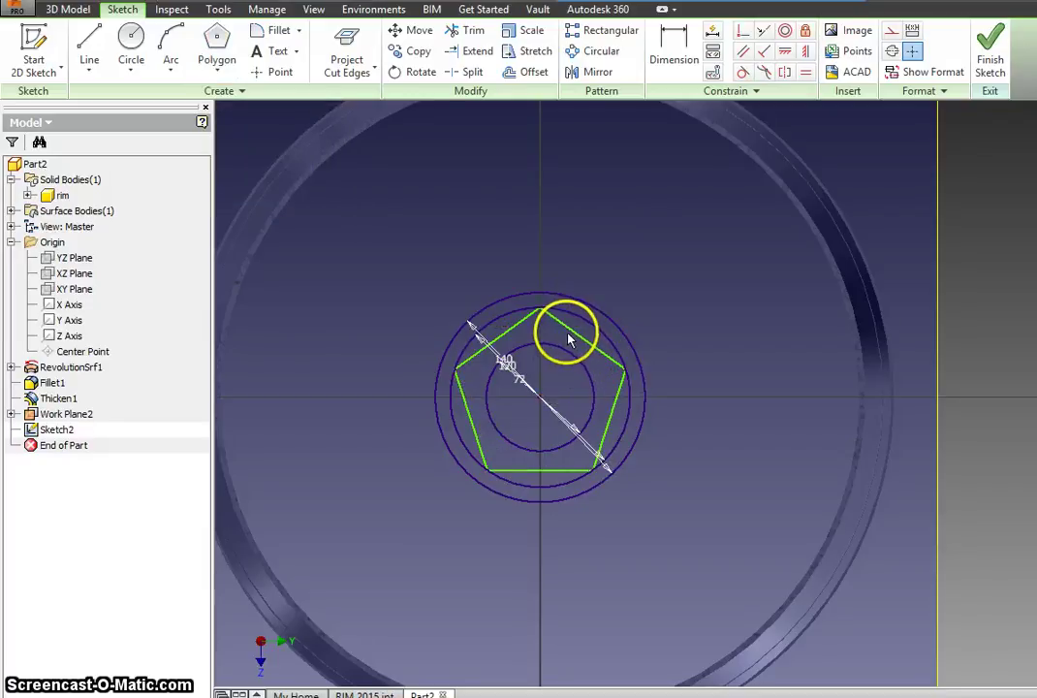
- Convert the pentagon's five edges and the 120 mm circle to construction geometry
click(569, 337)
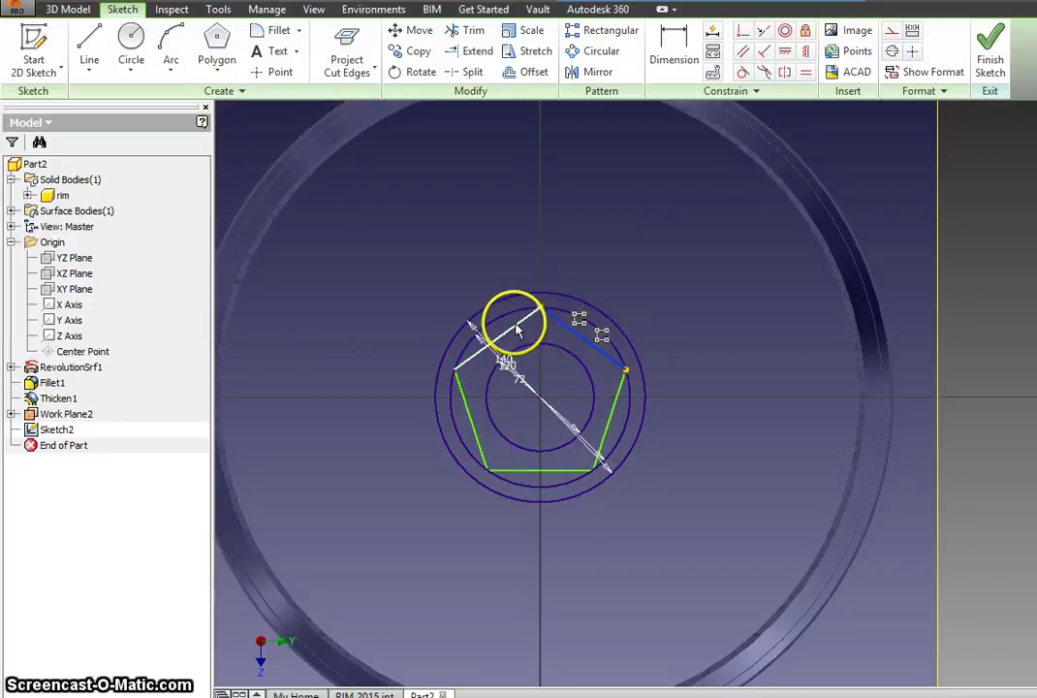
ctrl+click(517, 331)
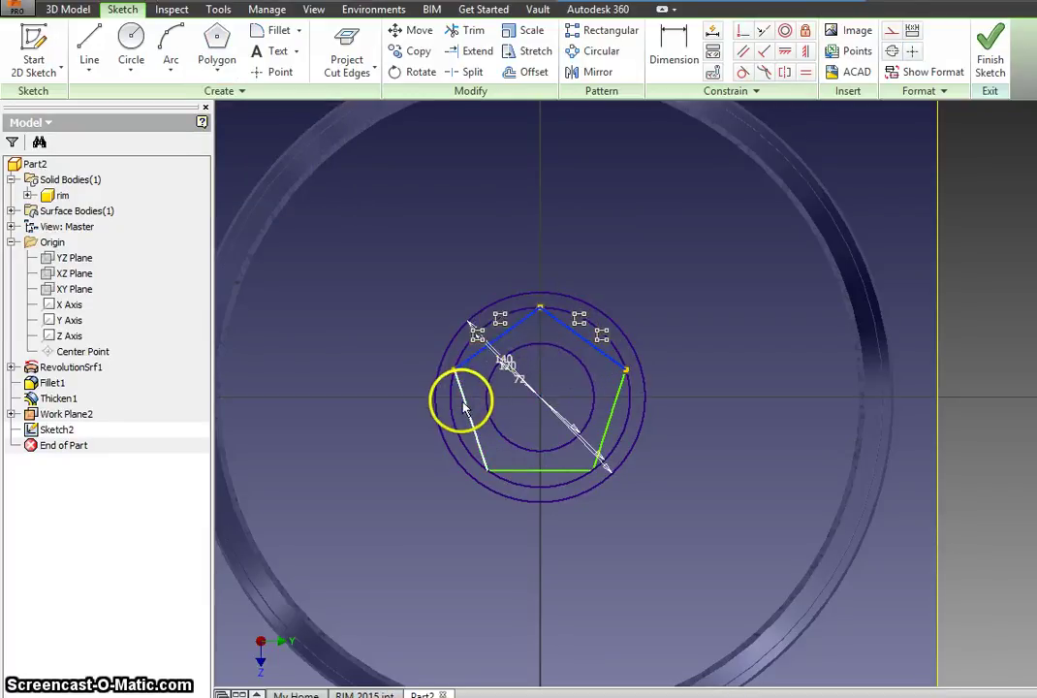
ctrl+click(485, 441)
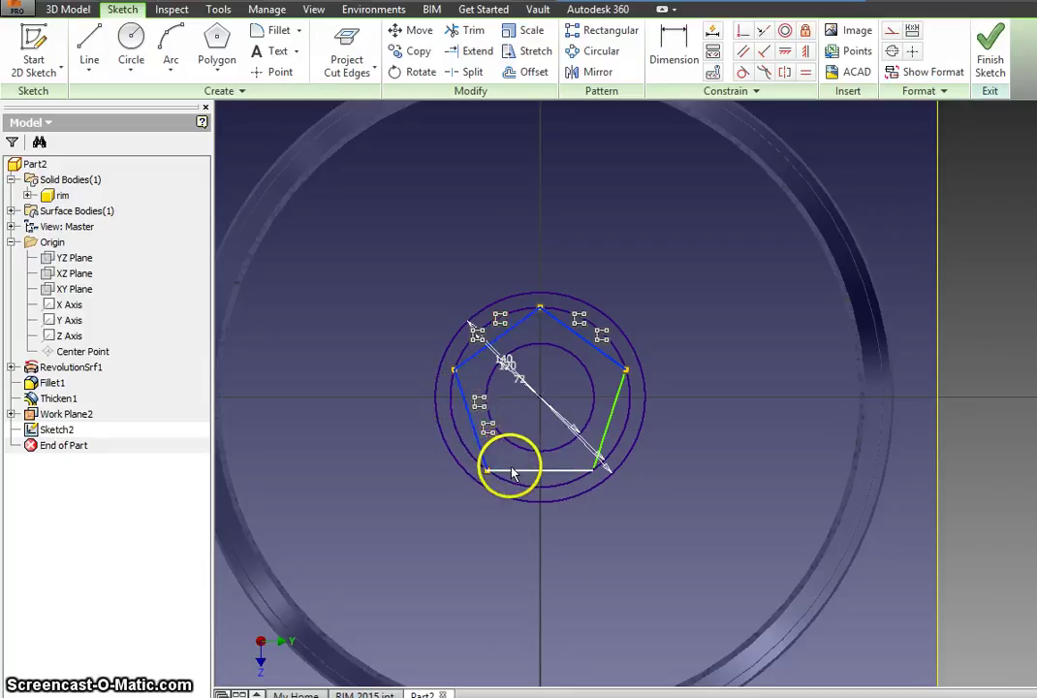
ctrl+click(557, 451)
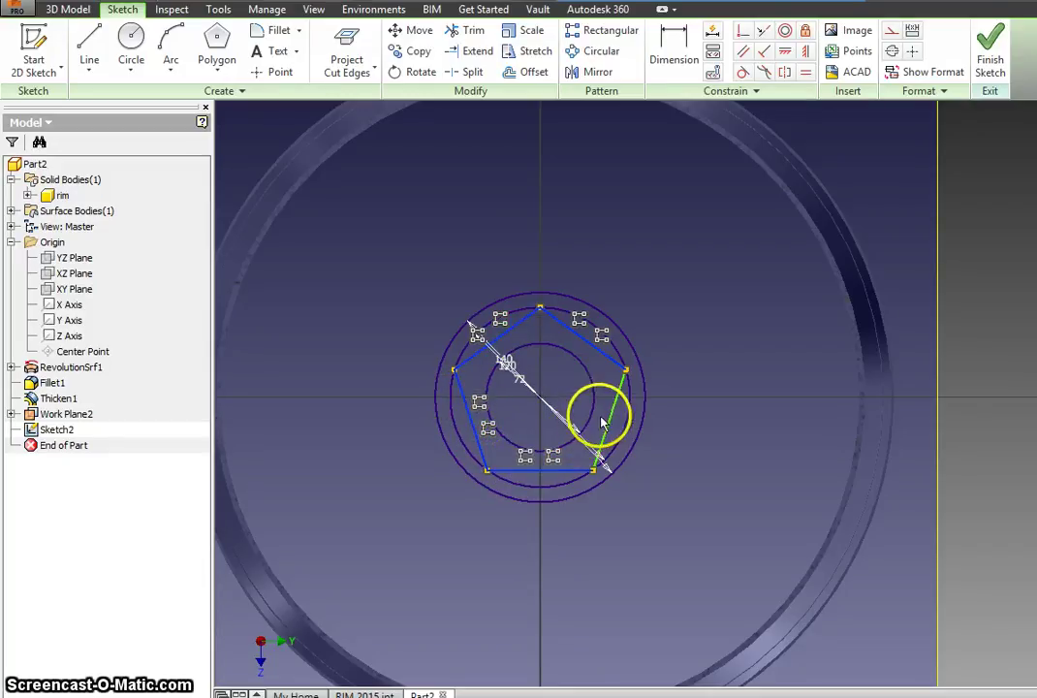
ctrl+click(610, 423)
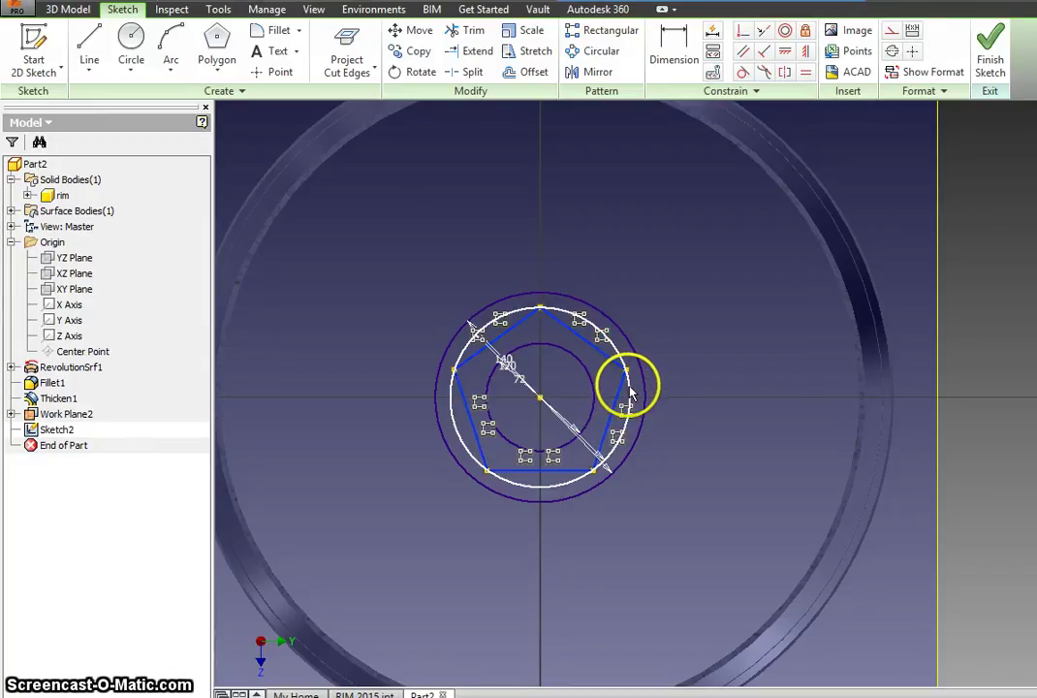
ctrl+click(632, 390)
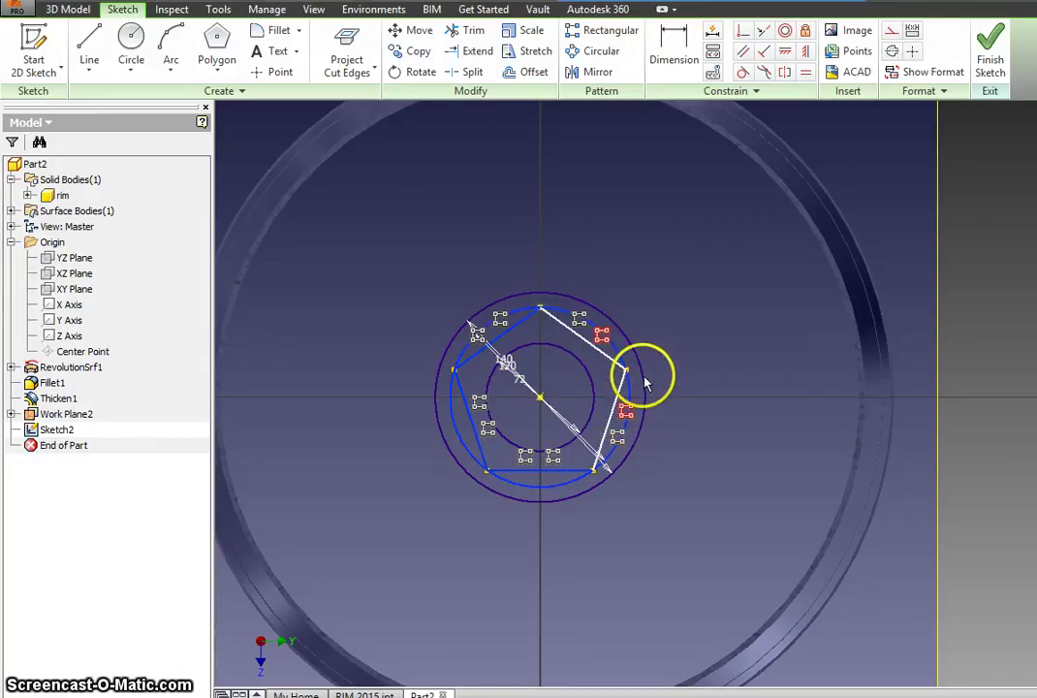
click(892, 32)
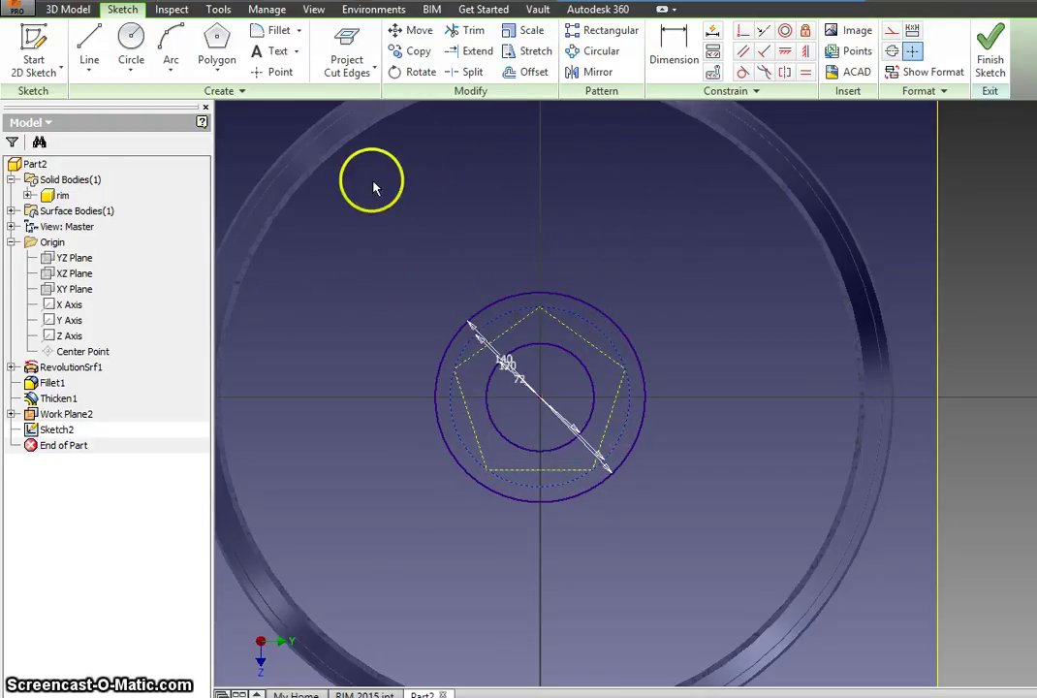
- Add a 12 mm construction circle at the pentagon's top corner and finish Sketch2
click(141, 61)
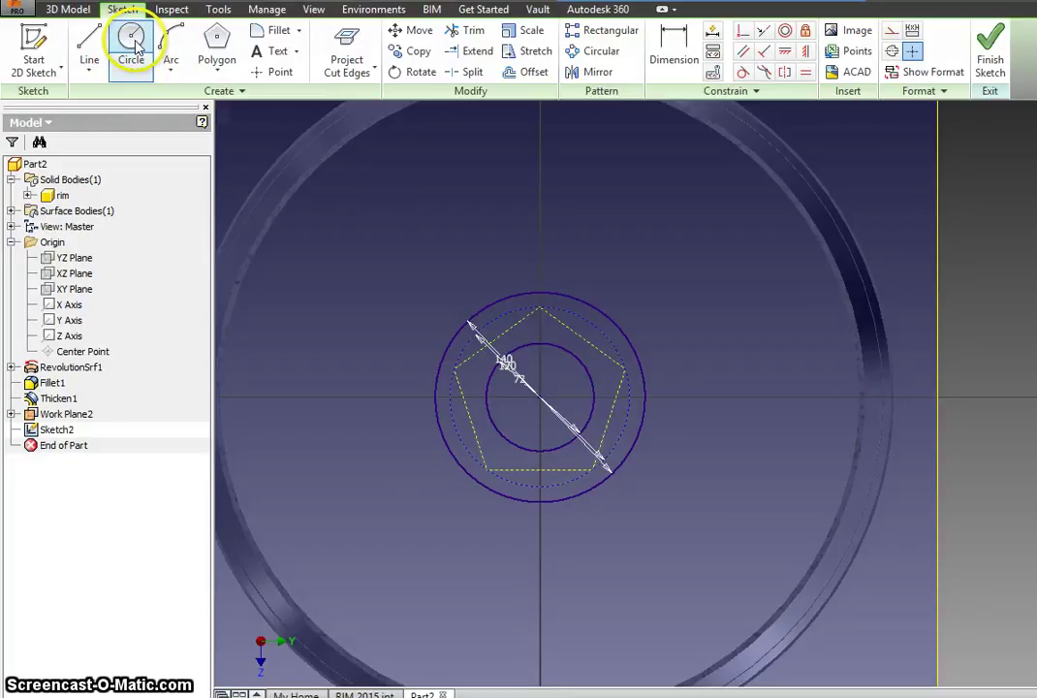
click(893, 32)
click(538, 308)
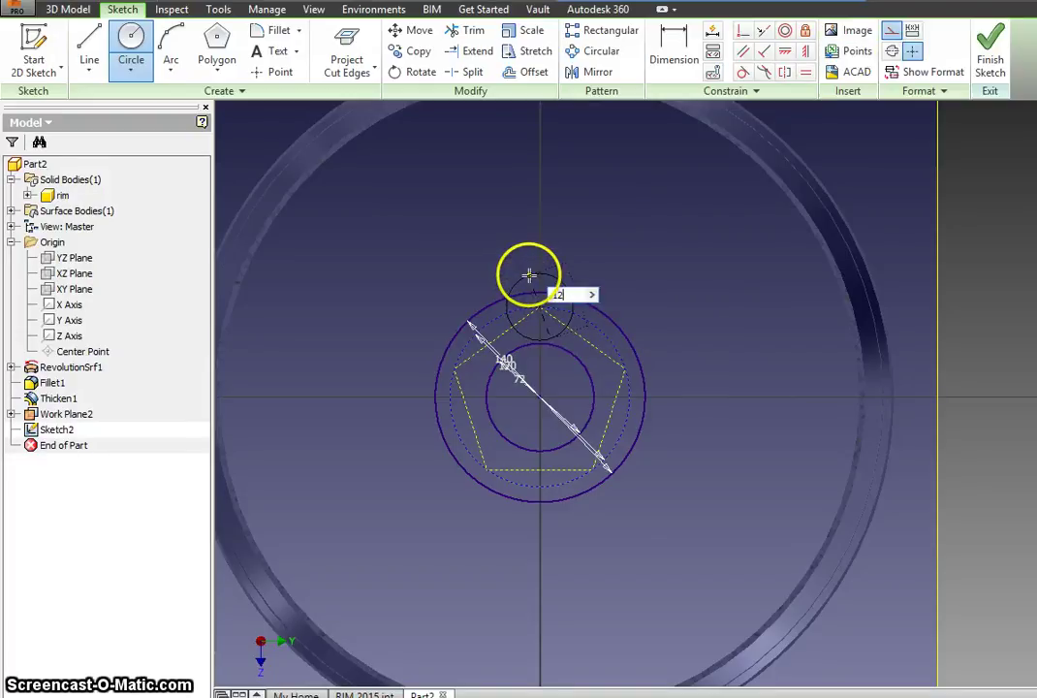
text(12)
click(530, 276)
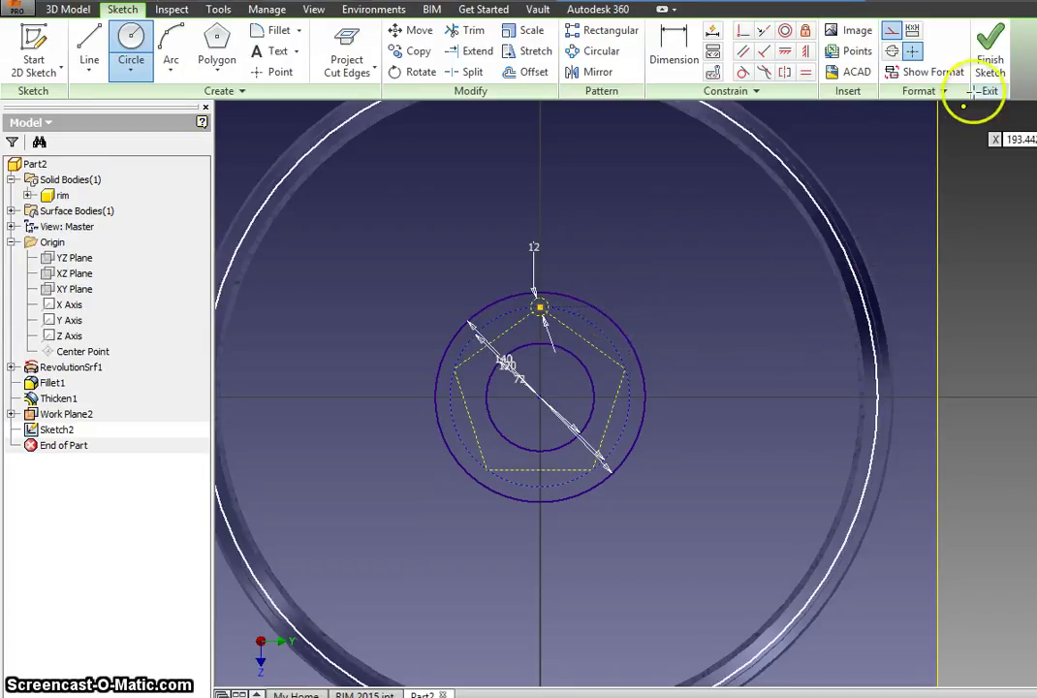
click(996, 56)
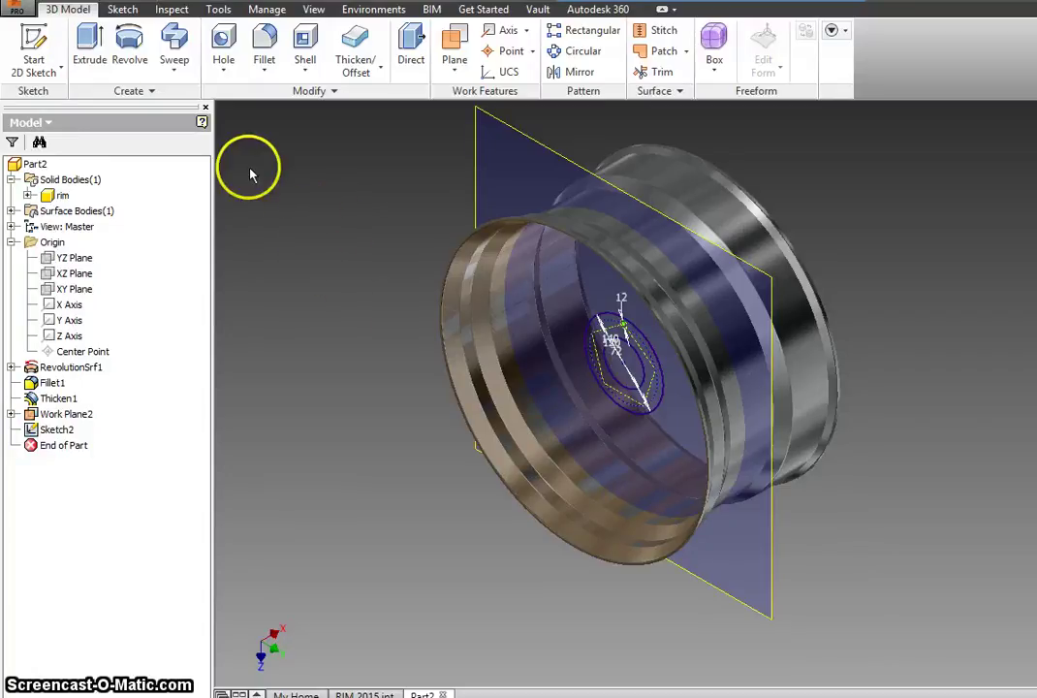
- Extrude the hub sketch's central circle 521.500 mm behind the rim as a new solid shaft
click(88, 41)
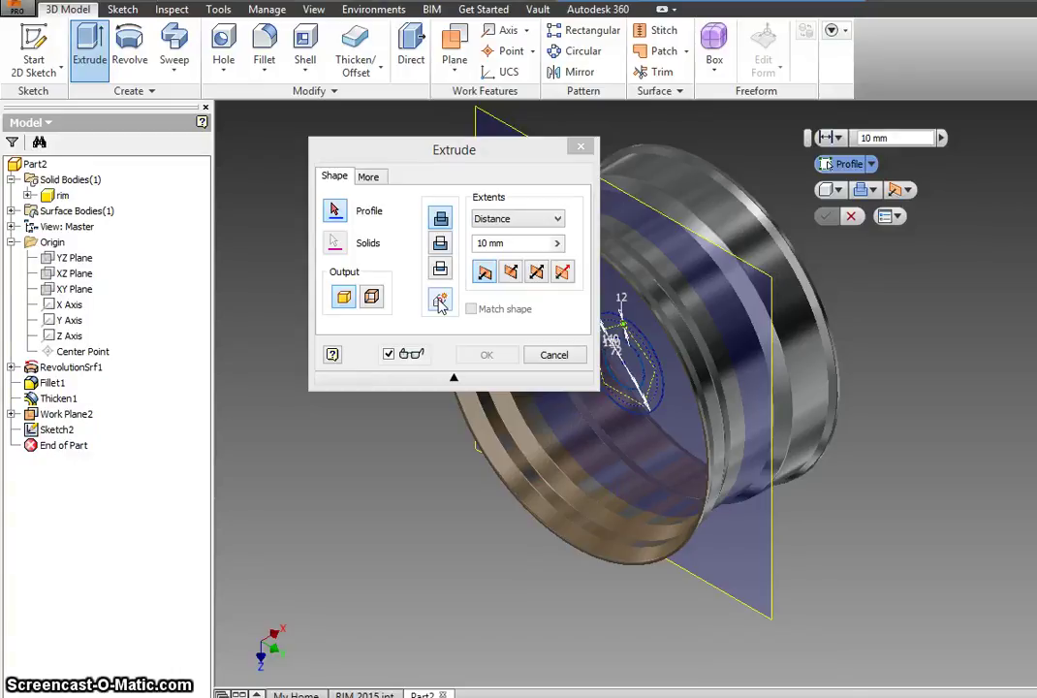
click(637, 361)
drag(657, 339, 950, 172)
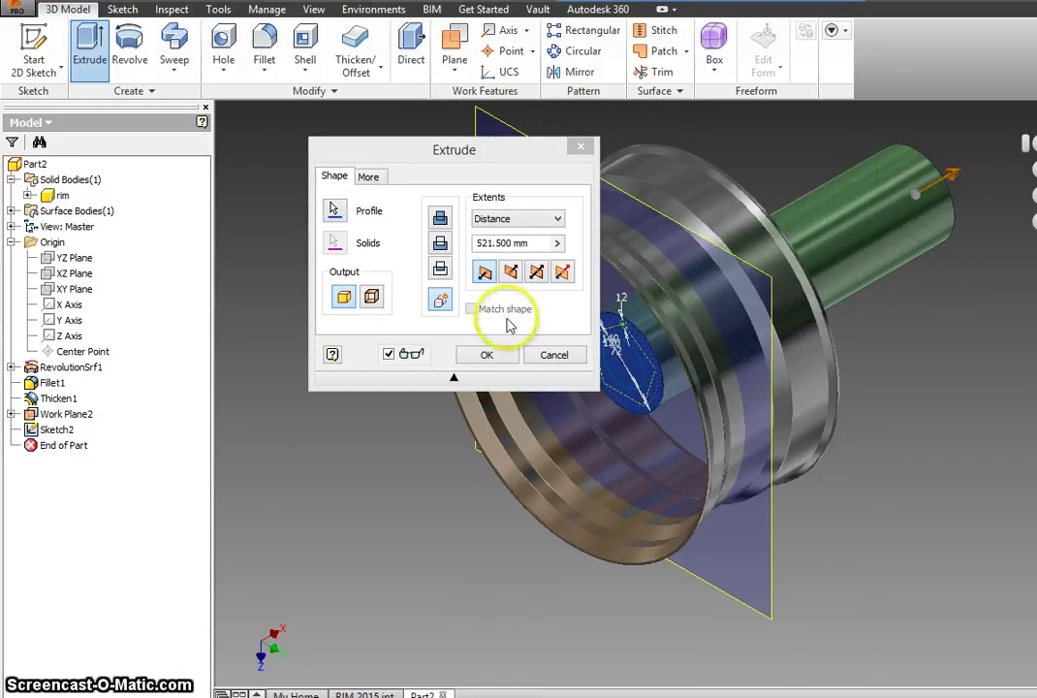
click(485, 356)
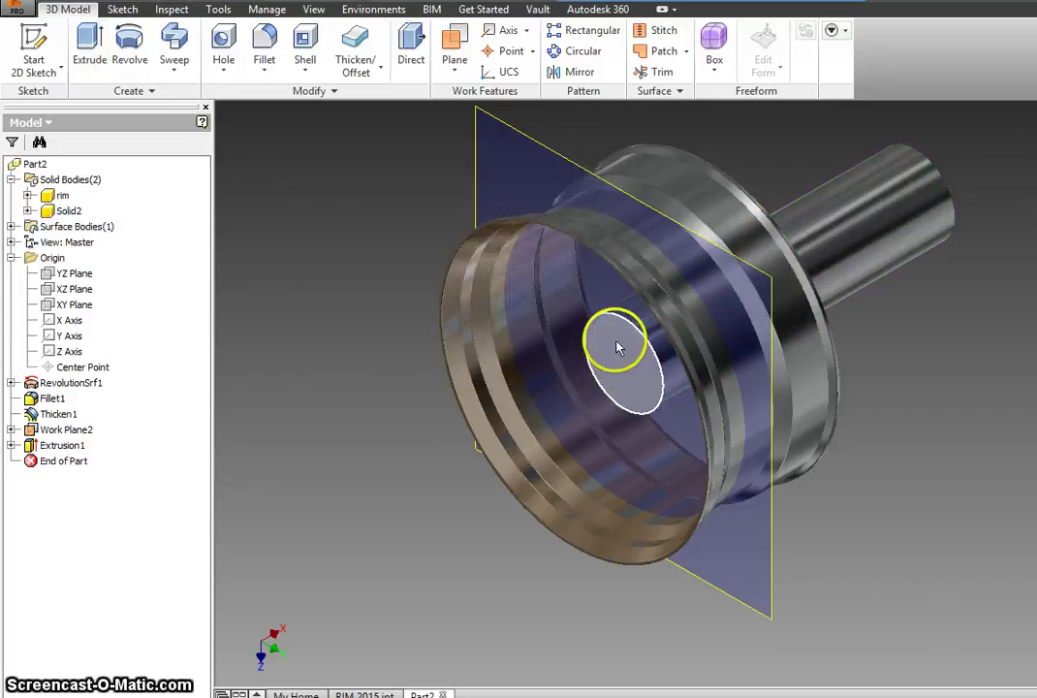
click(11, 431)
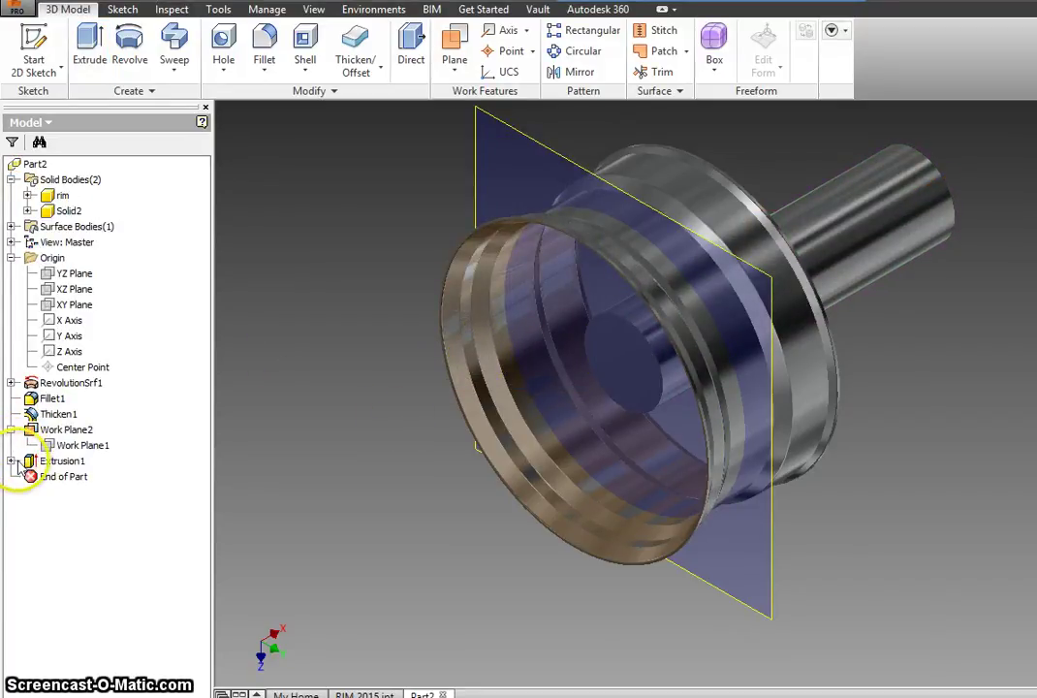
- Make Sketch2 under Extrusion1 visible again in the model
click(11, 461)
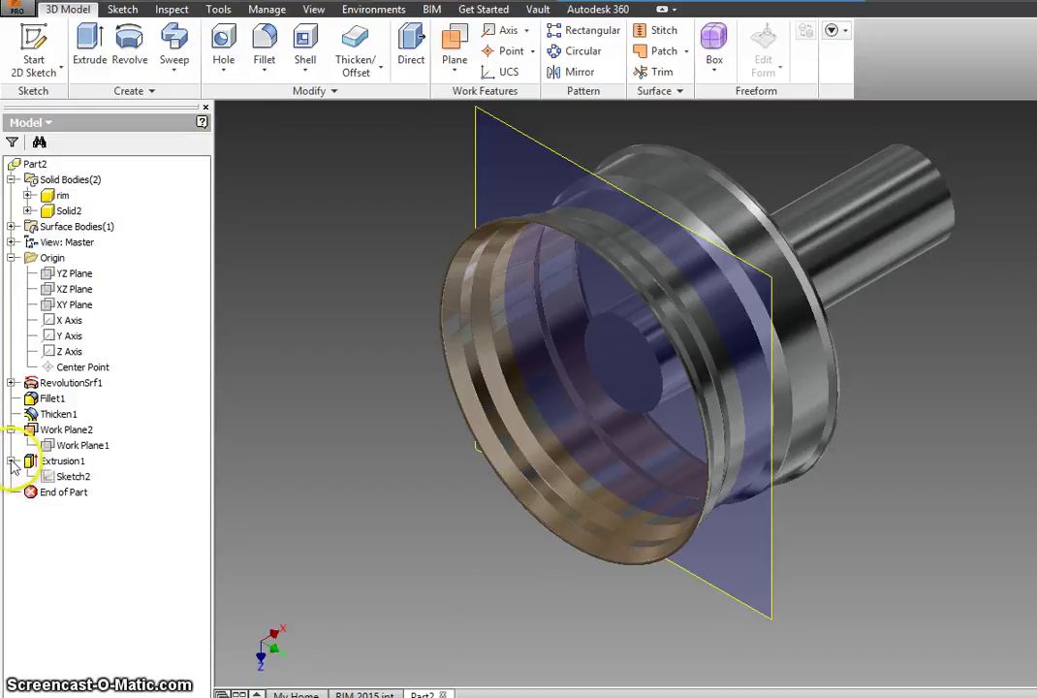
click(64, 476)
right_click(64, 476)
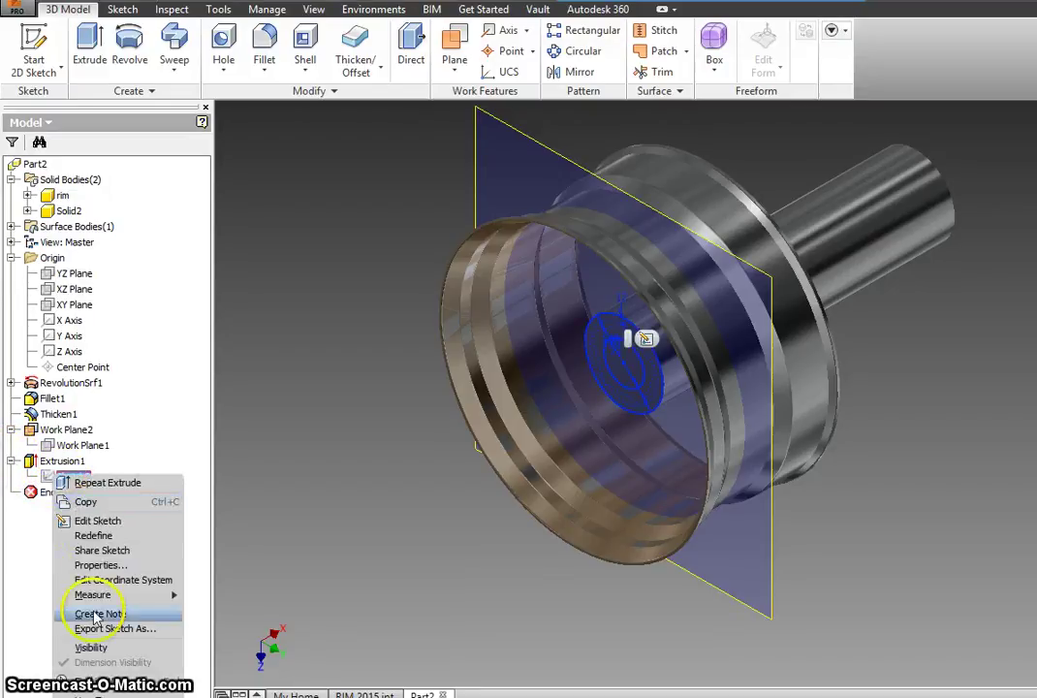
click(91, 648)
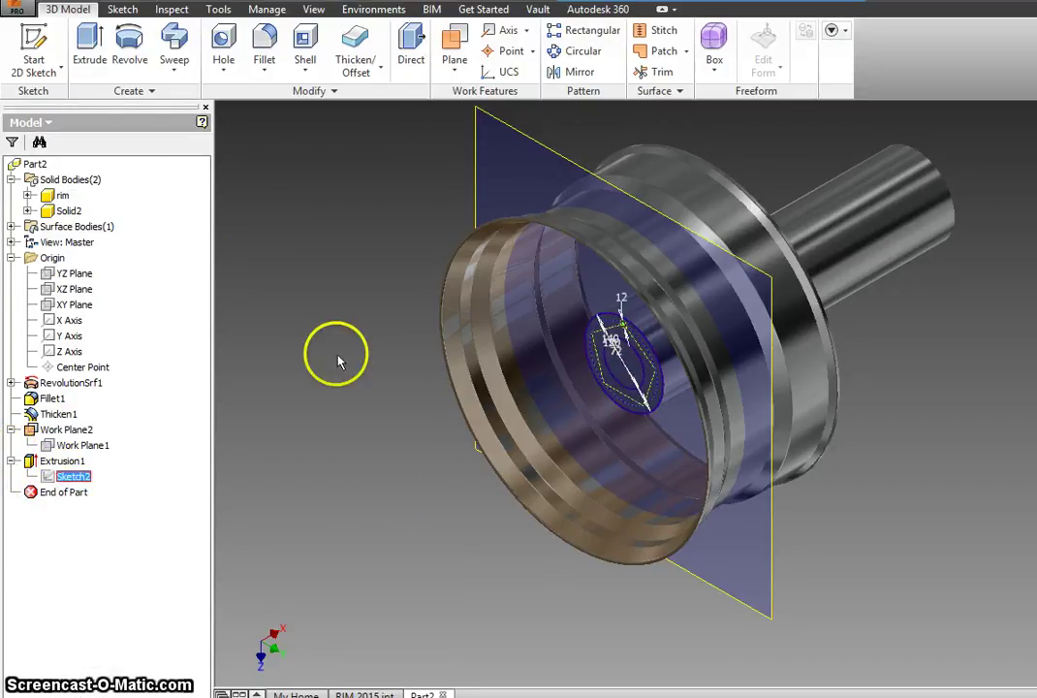
- Extrude the central sketch profile 503.750 mm in the opposite direction, out the rim's front
click(90, 41)
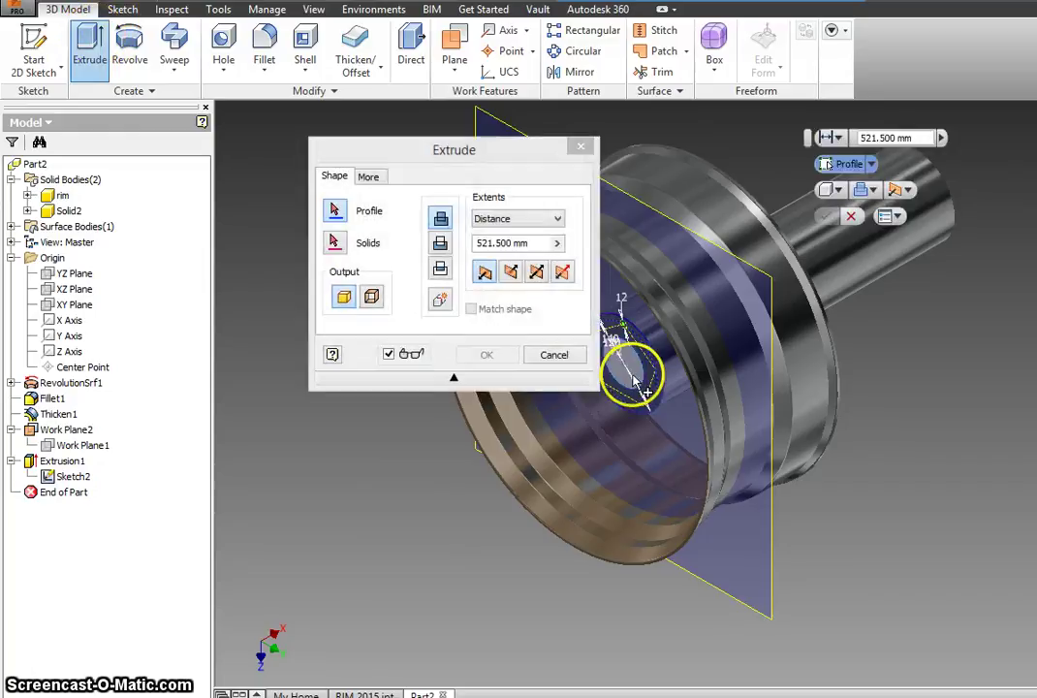
click(631, 372)
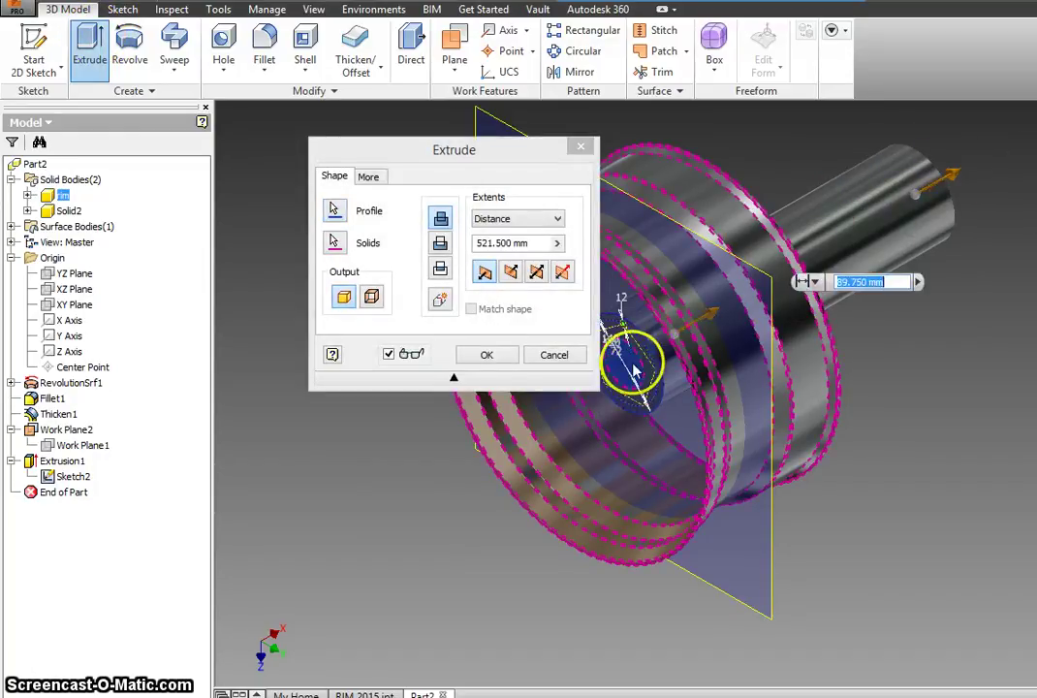
drag(800, 301, 348, 447)
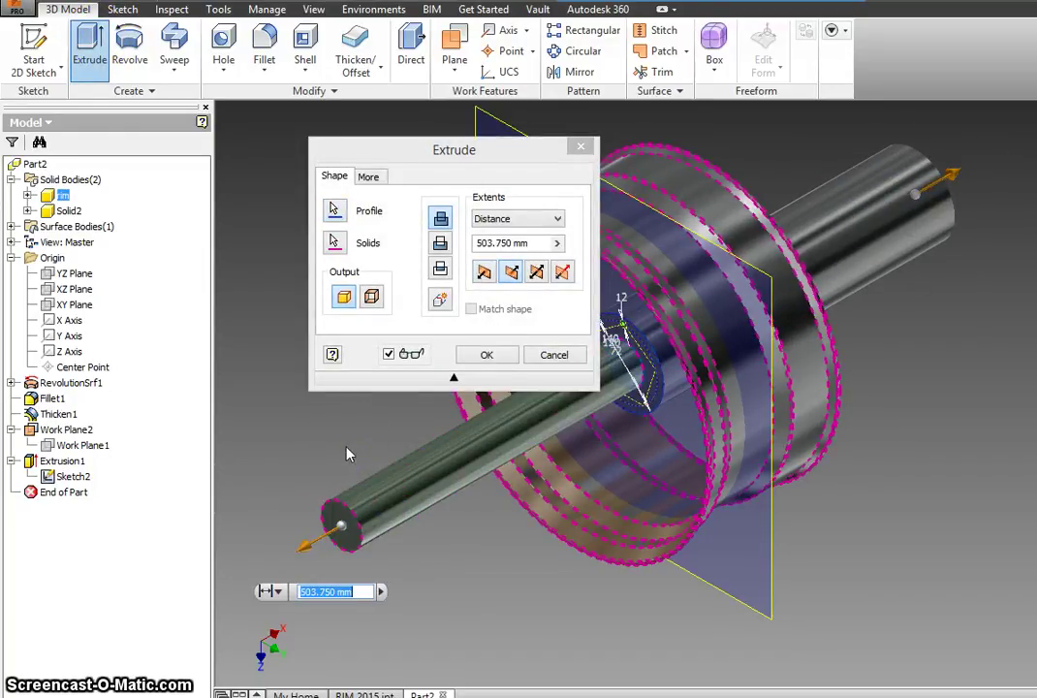
click(486, 356)
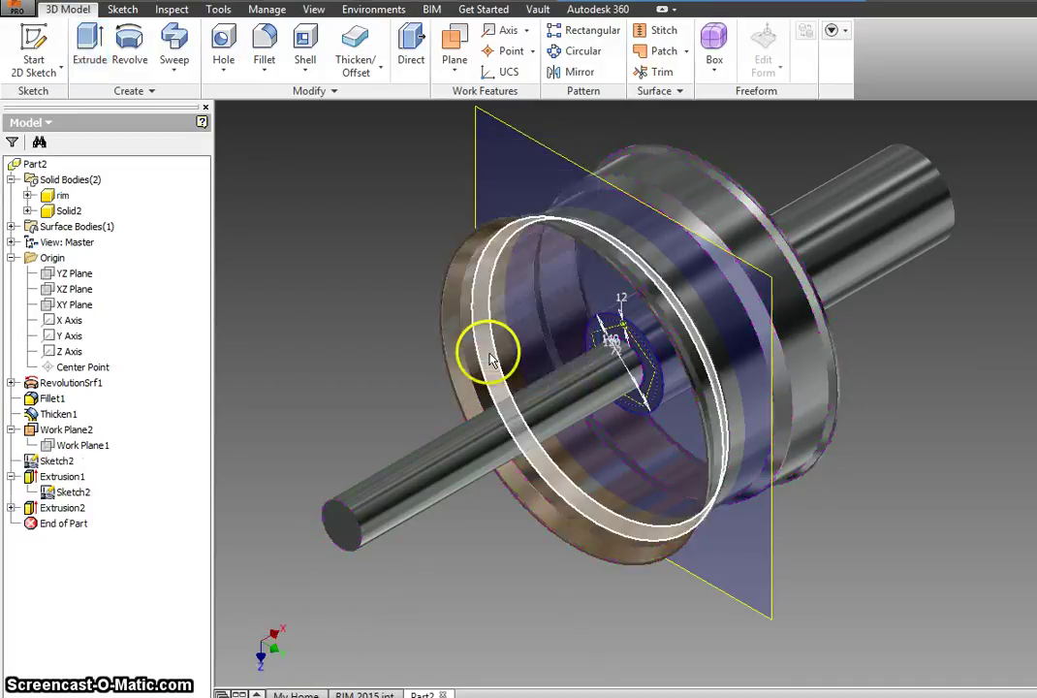
- Edit Extrusion2 so its output is a new solid body
click(28, 210)
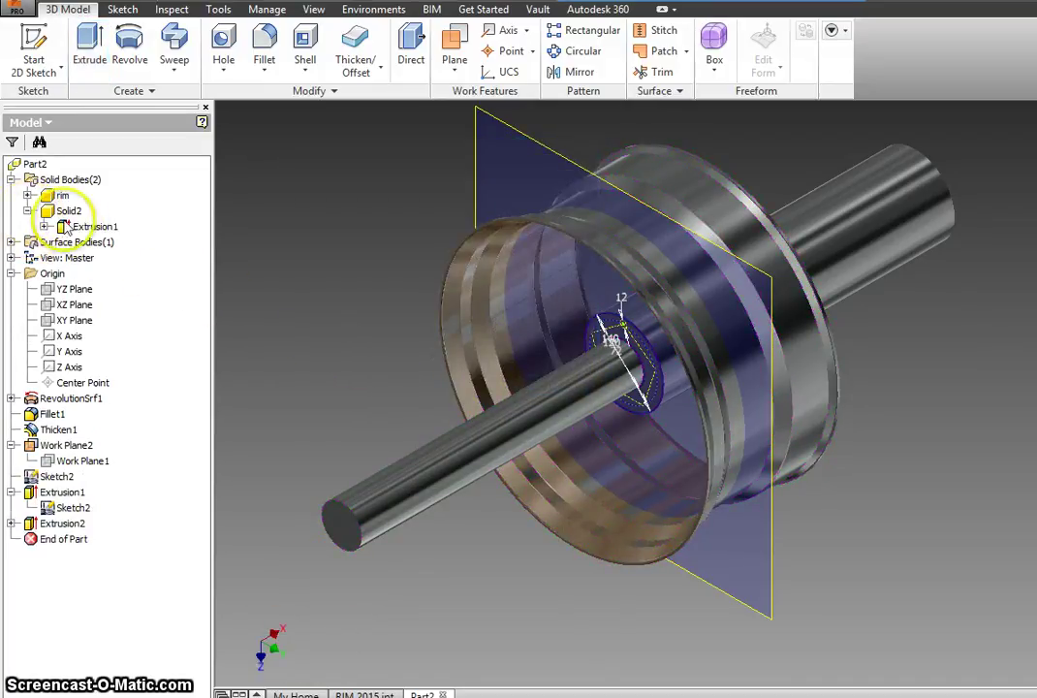
click(60, 211)
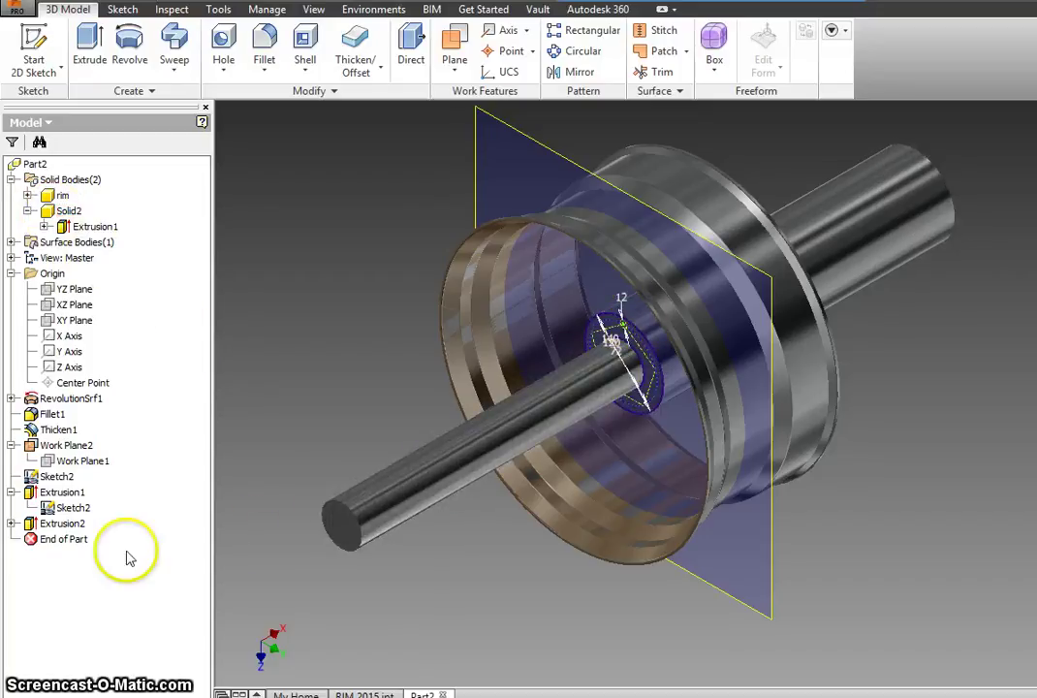
click(44, 525)
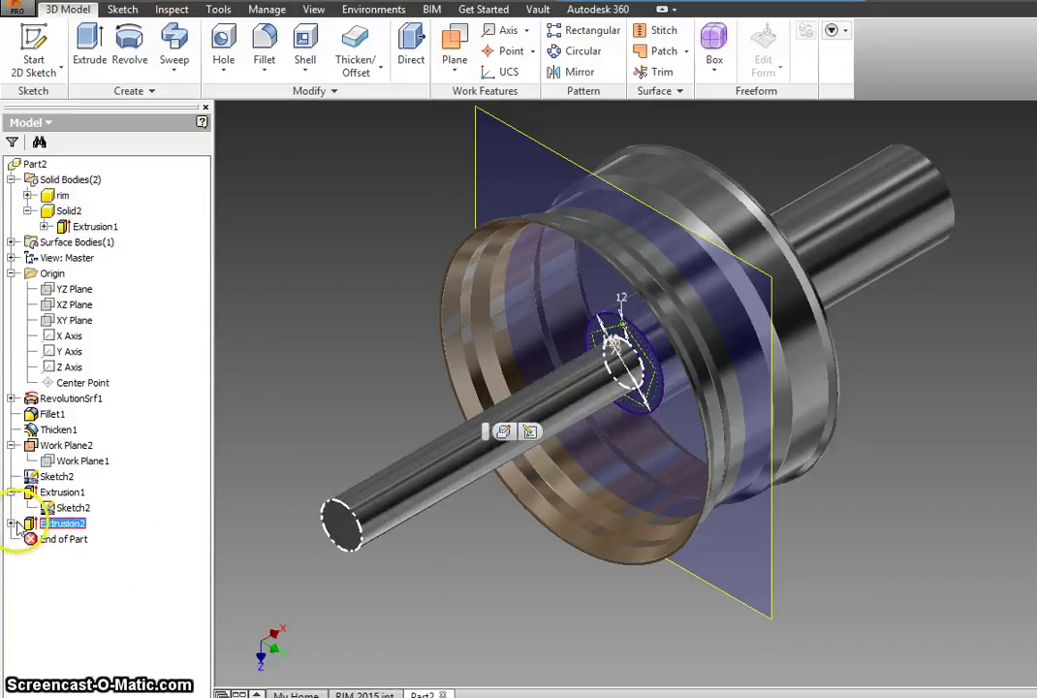
click(12, 523)
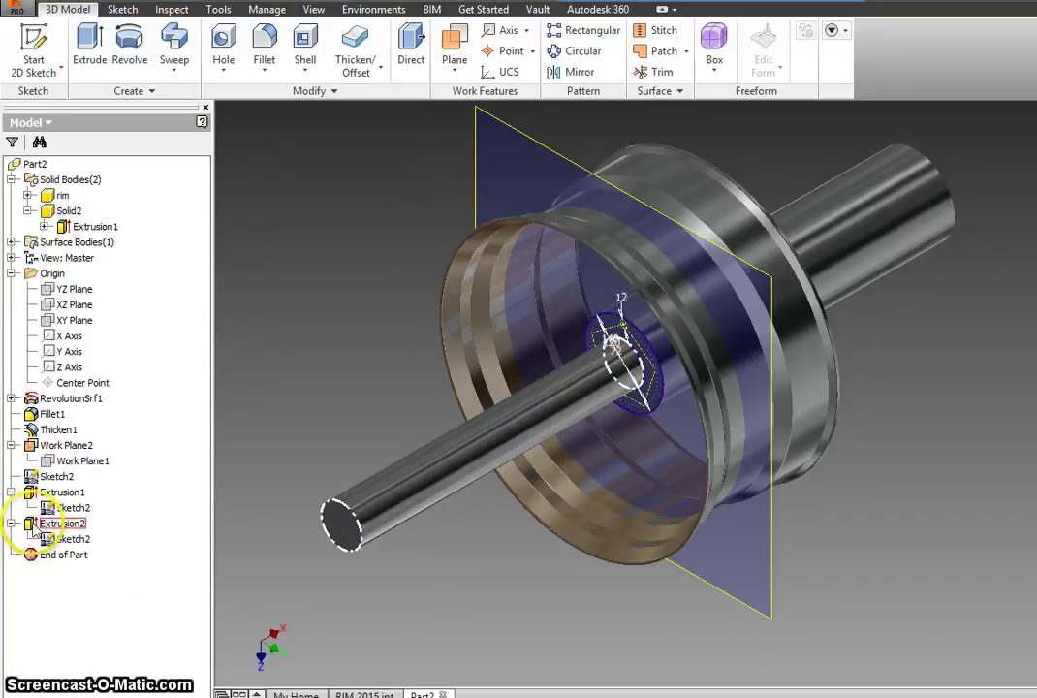
click(68, 226)
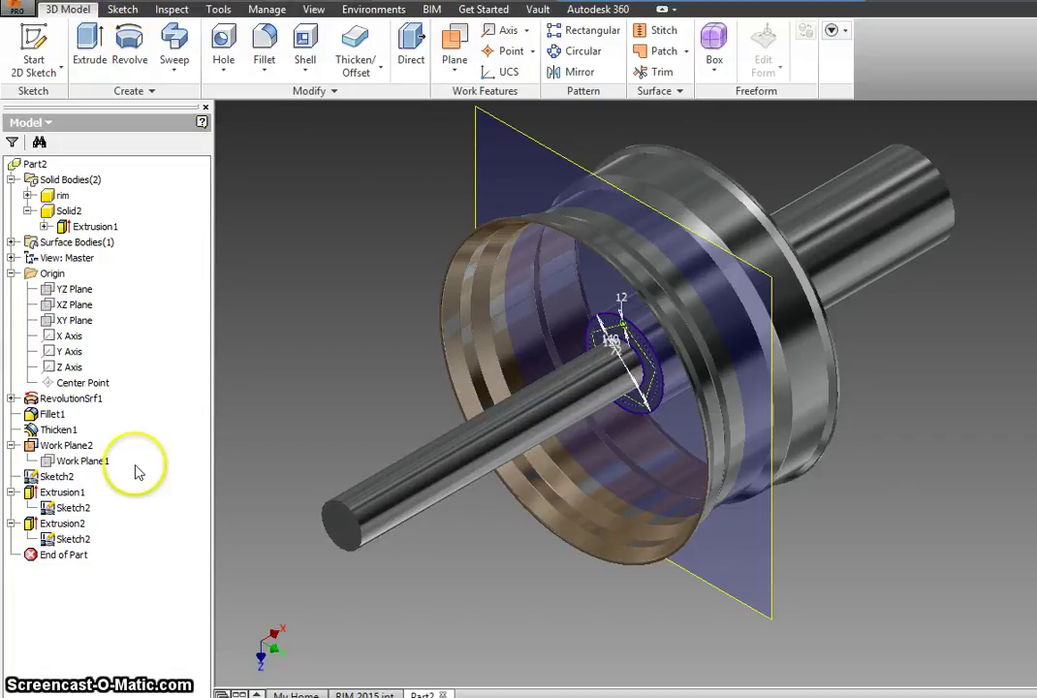
double_click(60, 523)
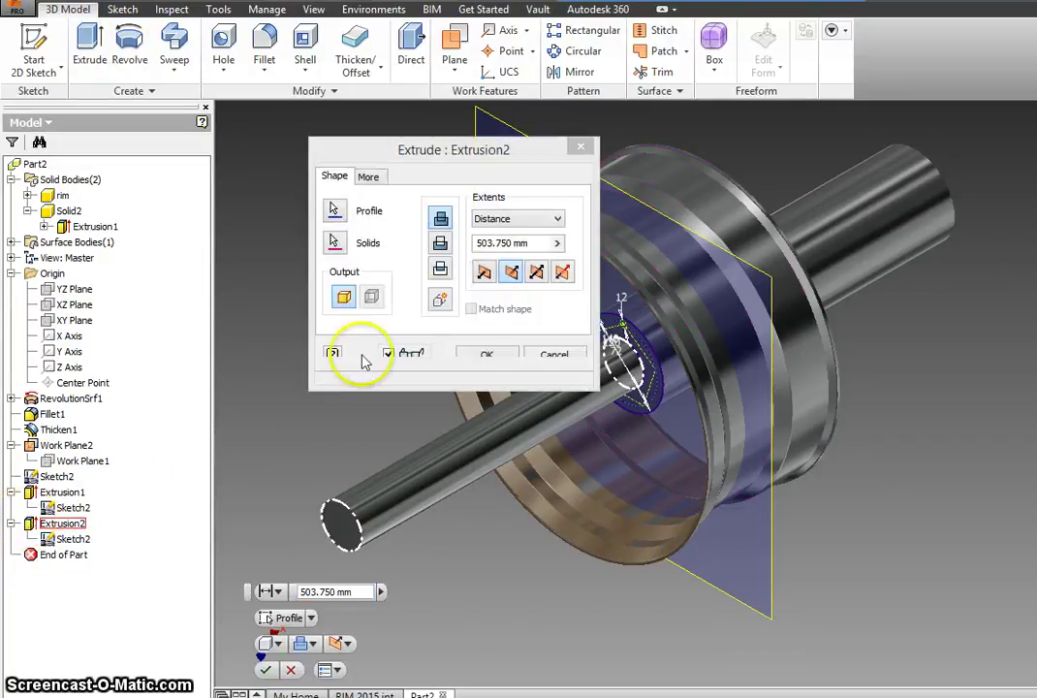
click(438, 298)
click(477, 355)
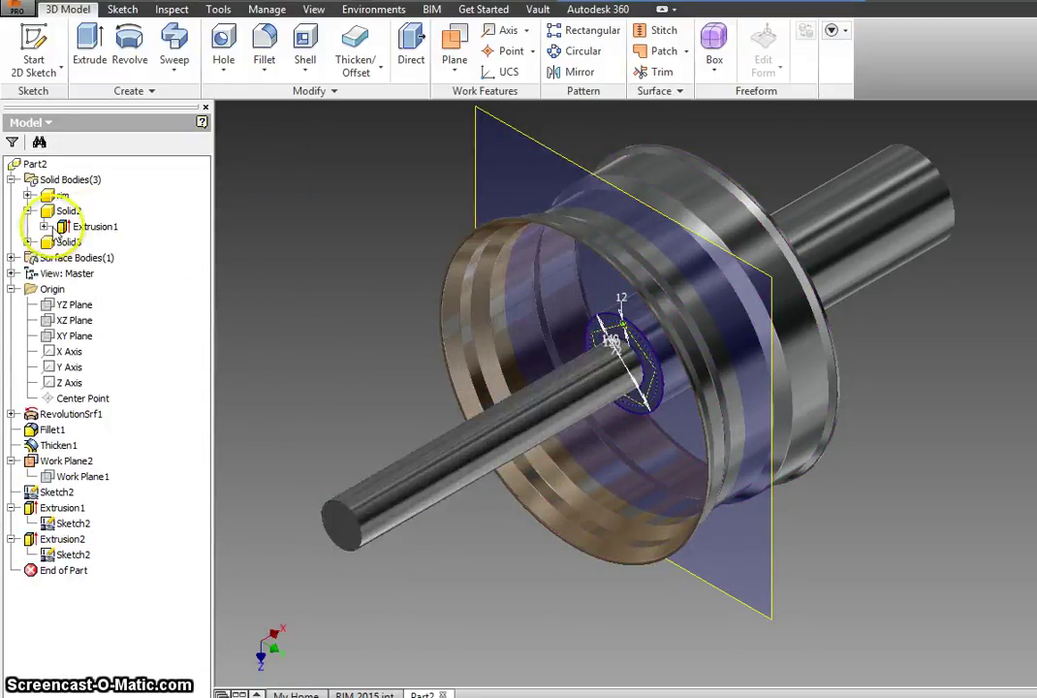
- Check Extrusion1 under Solid2 in the browser, then collapse Solid2
click(44, 226)
click(45, 226)
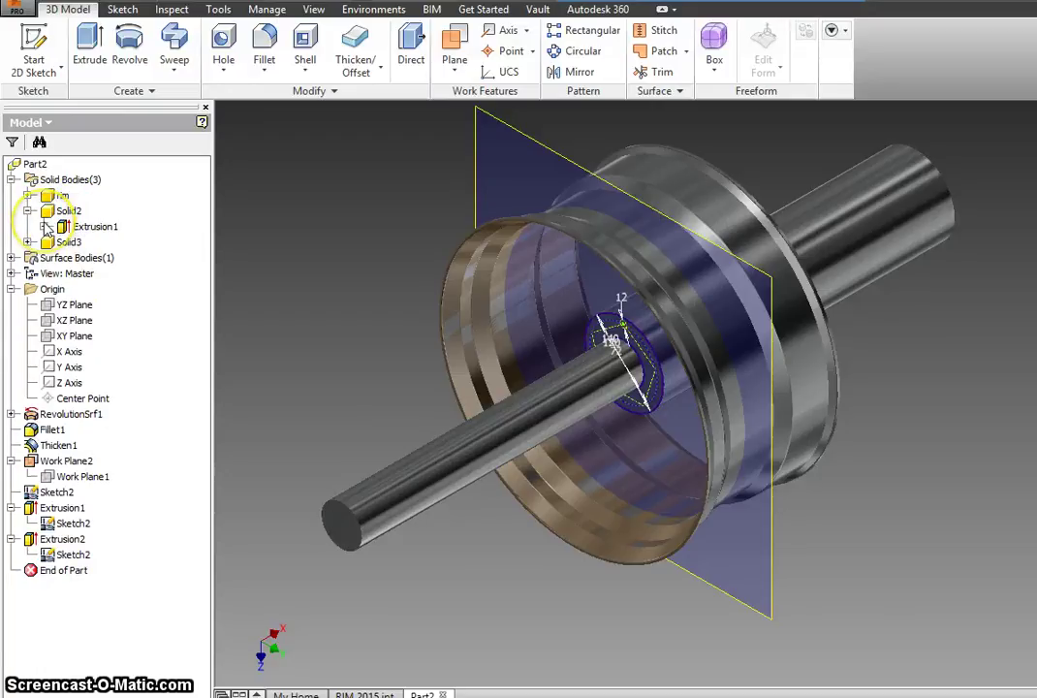
click(44, 226)
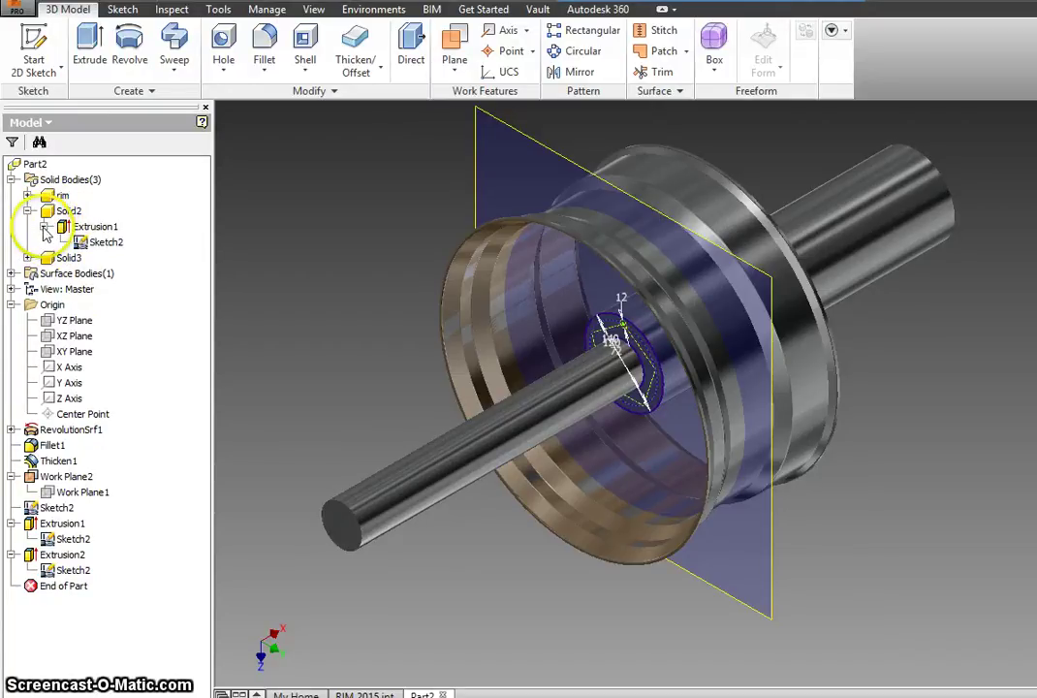
click(43, 226)
click(28, 211)
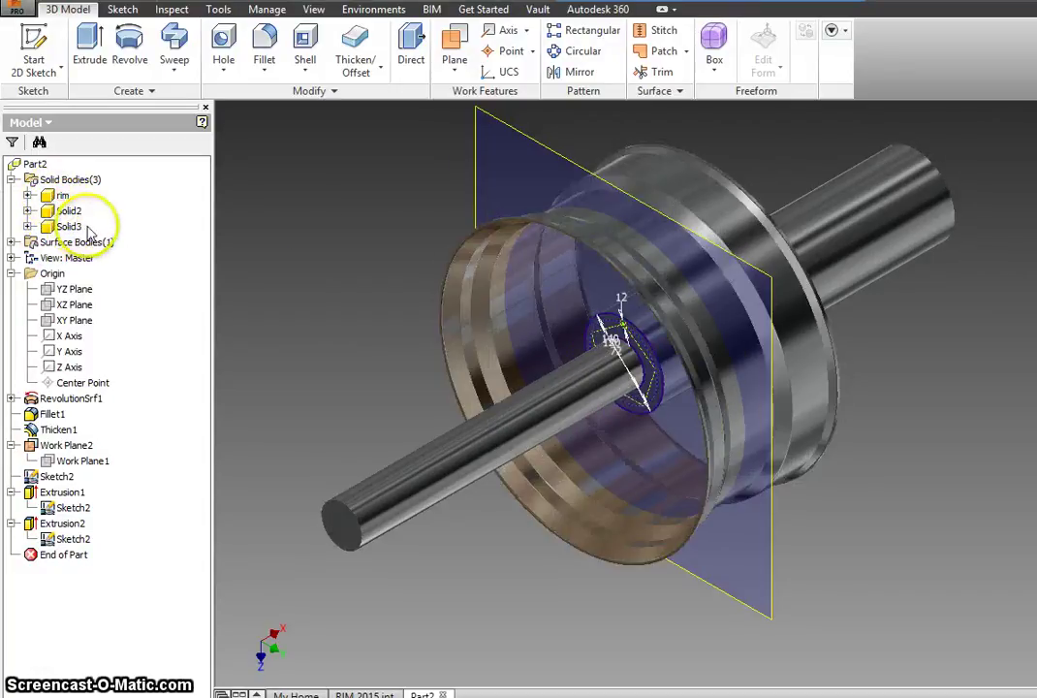
- Combine the rear shaft into the front shaft, using Solid3 as the base body
click(362, 81)
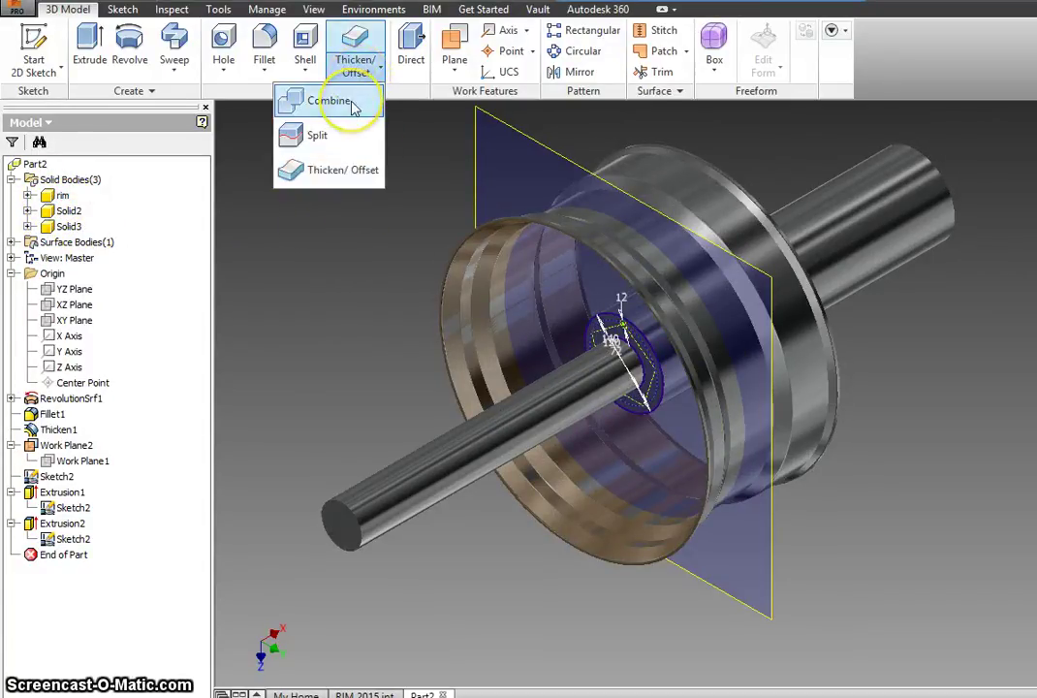
click(351, 103)
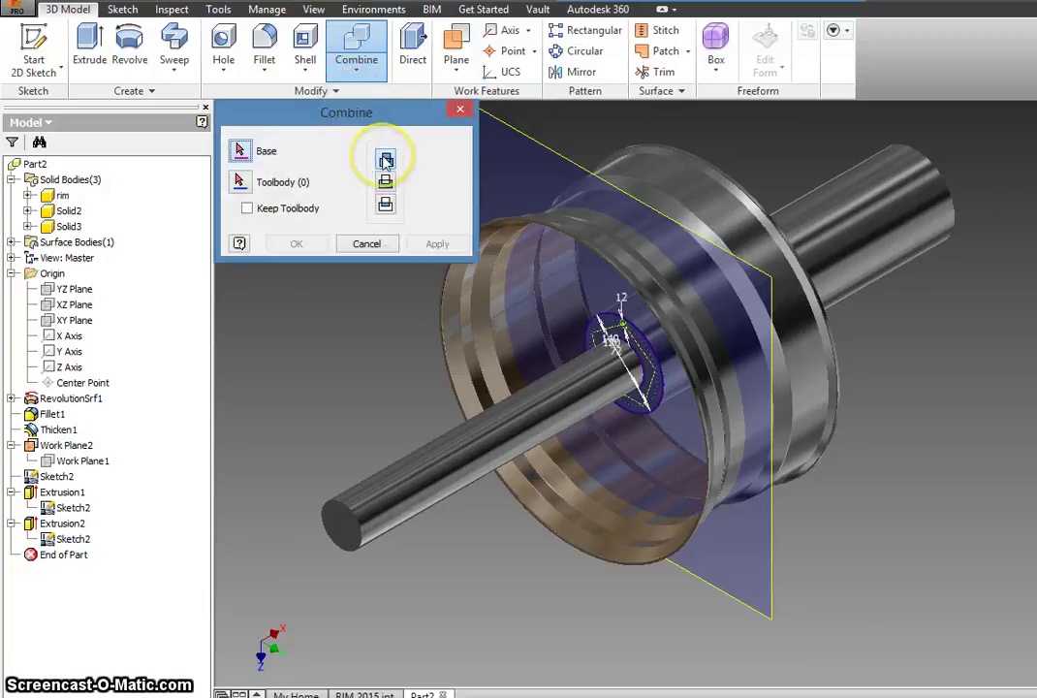
click(411, 481)
click(877, 228)
click(296, 244)
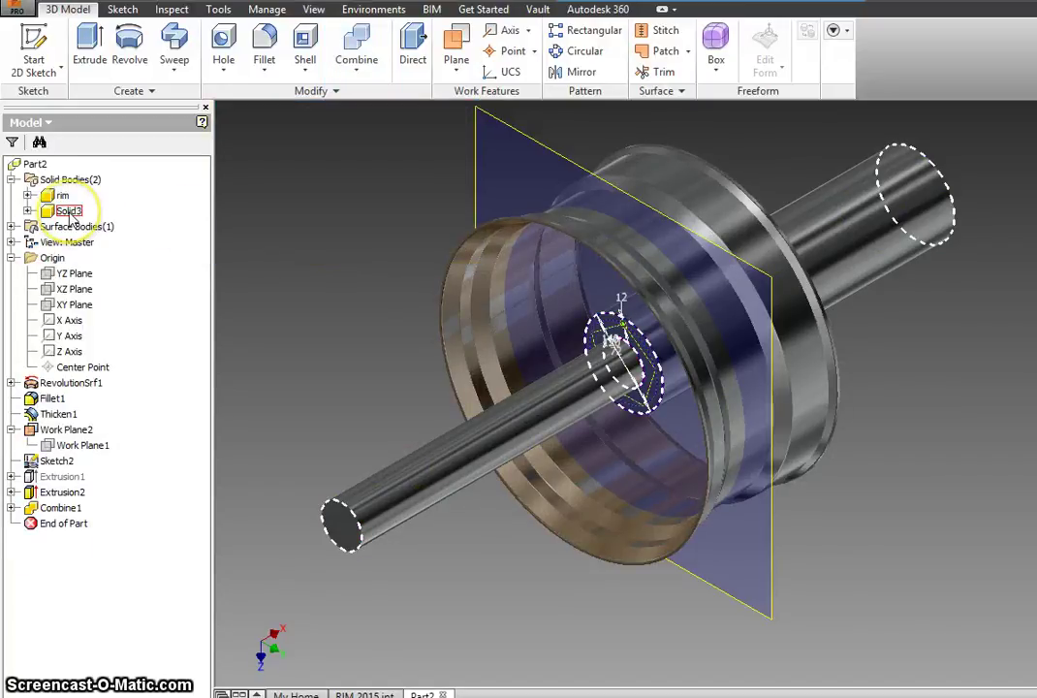
- Set Solid3's body appearance to Clear - Green 1 in its Properties
click(56, 212)
right_click(55, 212)
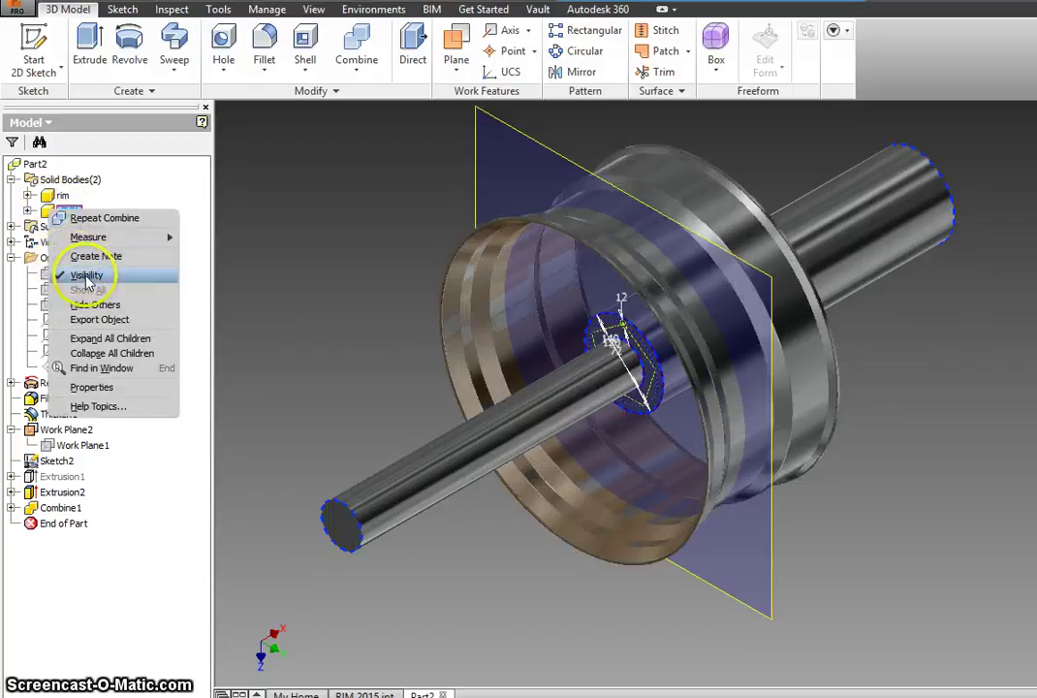
click(92, 389)
click(486, 349)
scroll(315, 518, down, 2)
scroll(315, 518, down, 3)
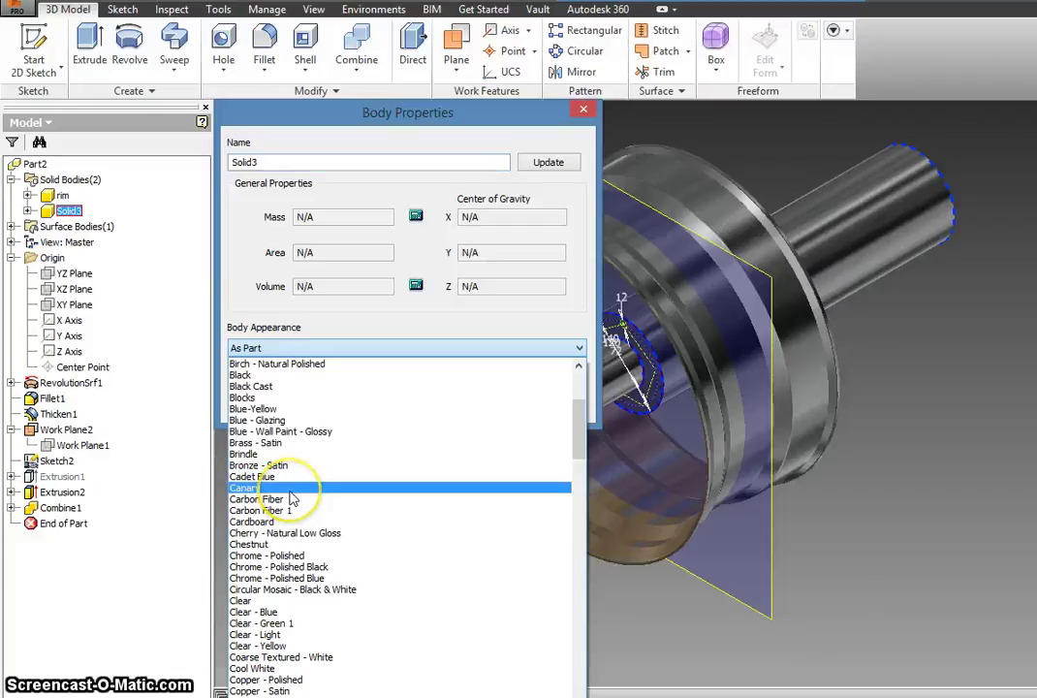
click(254, 623)
click(475, 403)
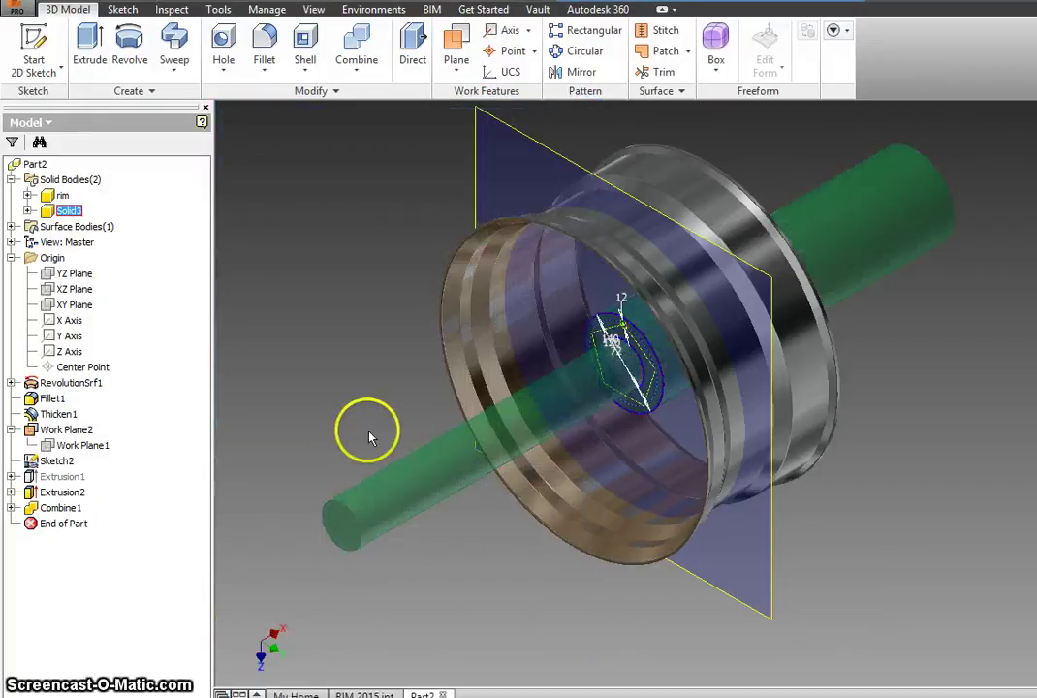